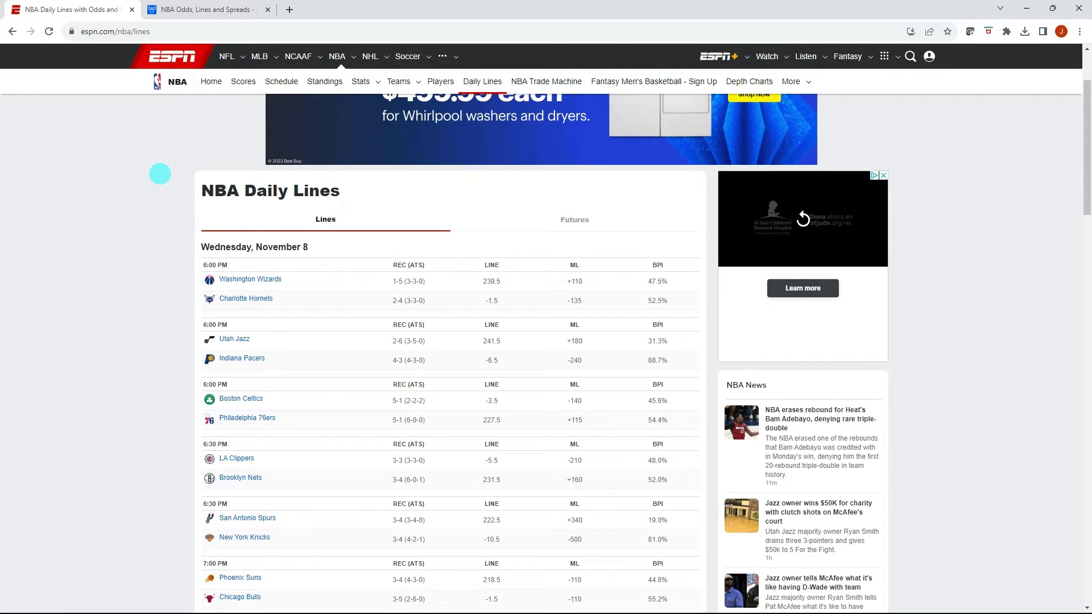
Open ESPN's NBA Daily Lines page
mouse_move(227, 56)
mouse_move(340, 57)
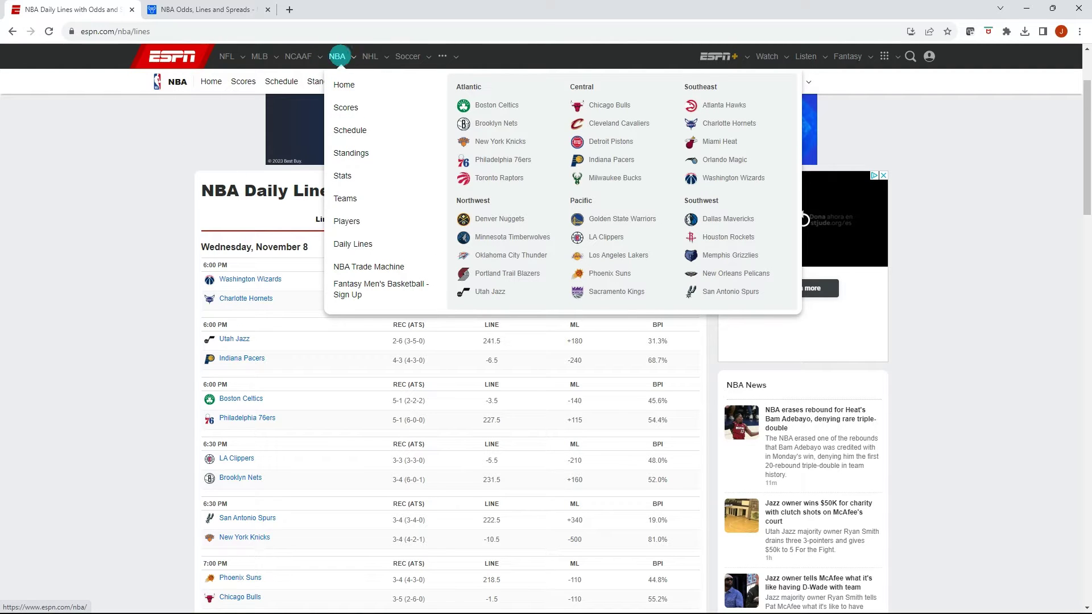
left_click(353, 244)
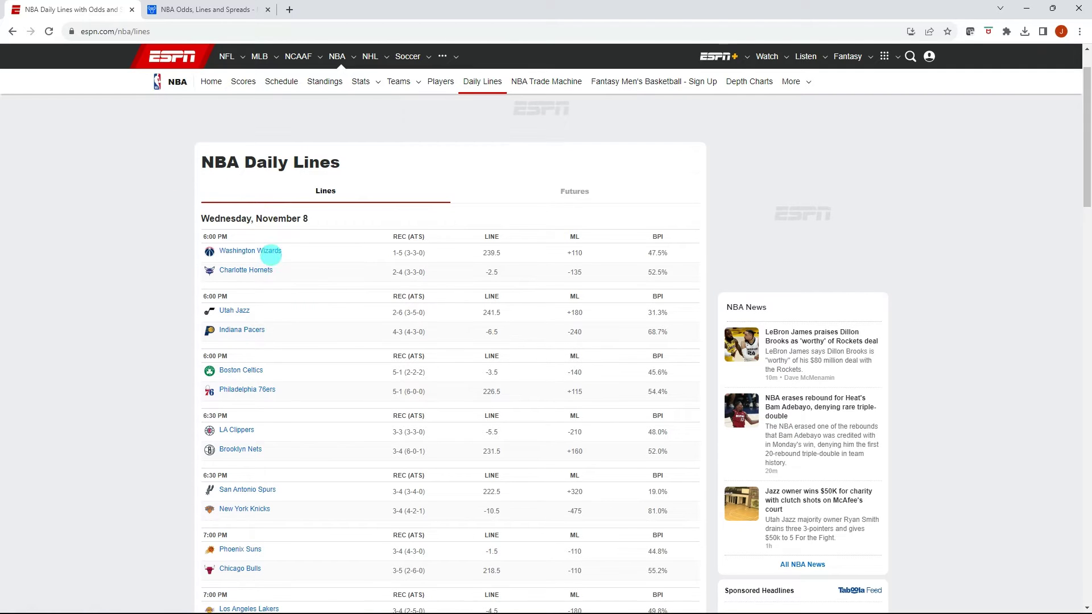
Select the lines table from the NBA Daily Lines heading down to the Sacramento Kings game
scroll(461, 381, "down", 1)
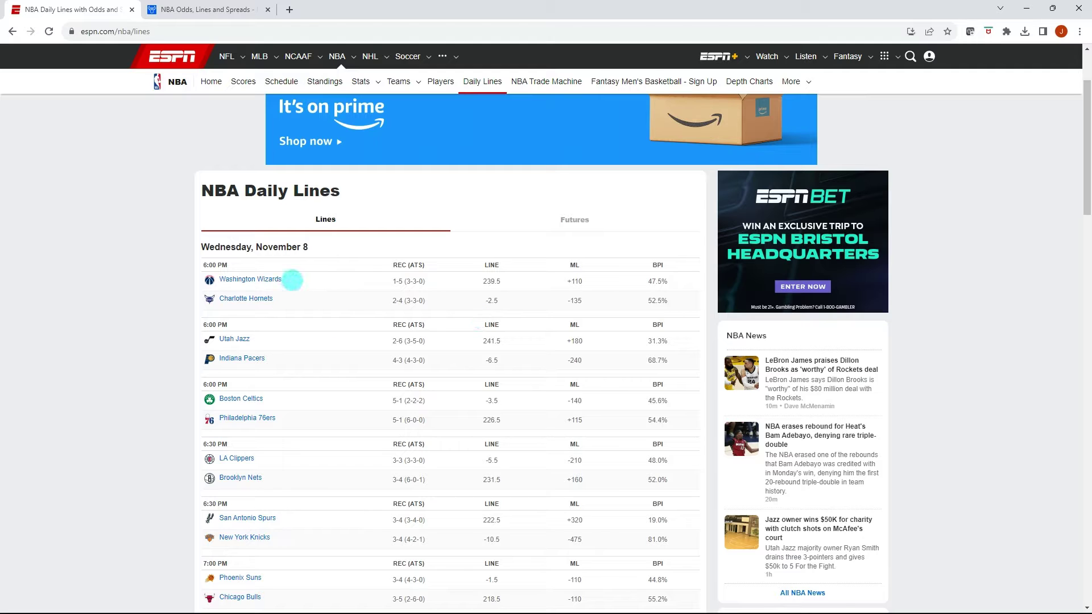
scroll(659, 310, "down", 4)
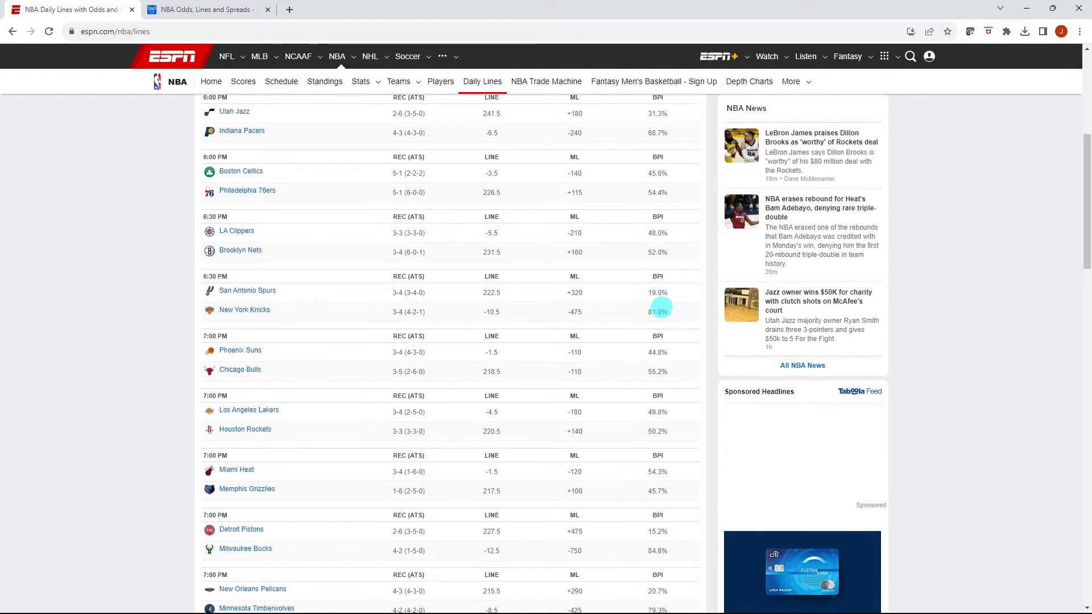
scroll(653, 305, "down", 2)
scroll(639, 299, "up", 6)
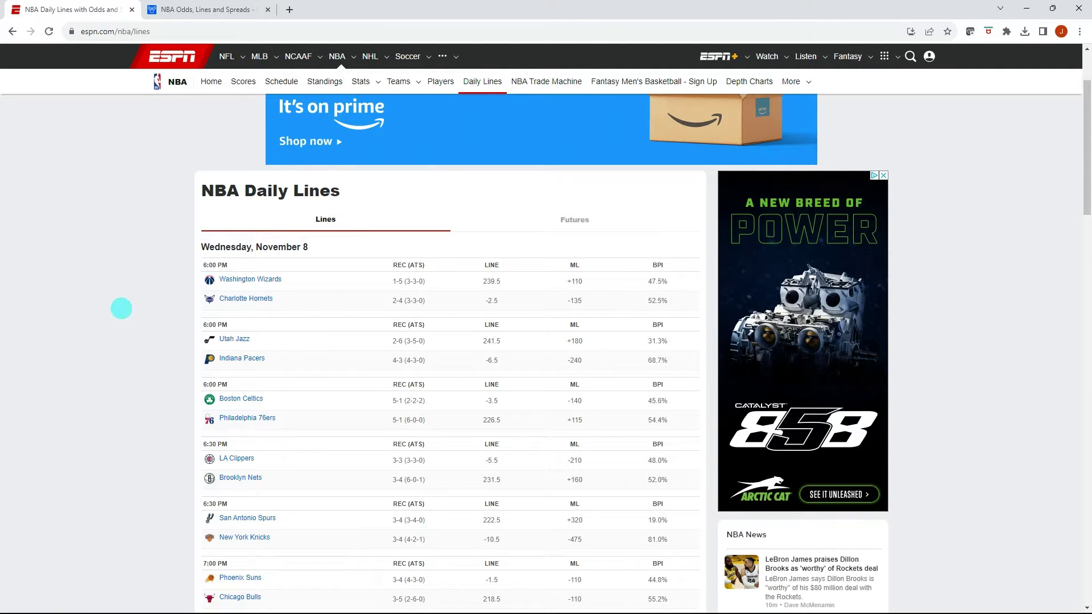
scroll(151, 299, "down", 4)
scroll(146, 295, "down", 7)
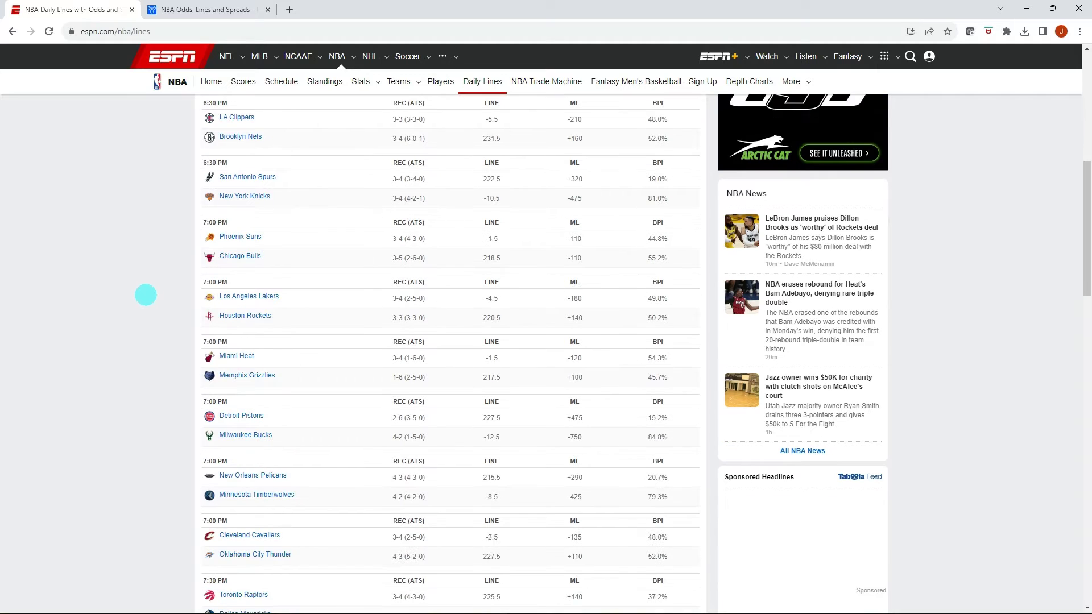
scroll(146, 295, "down", 4)
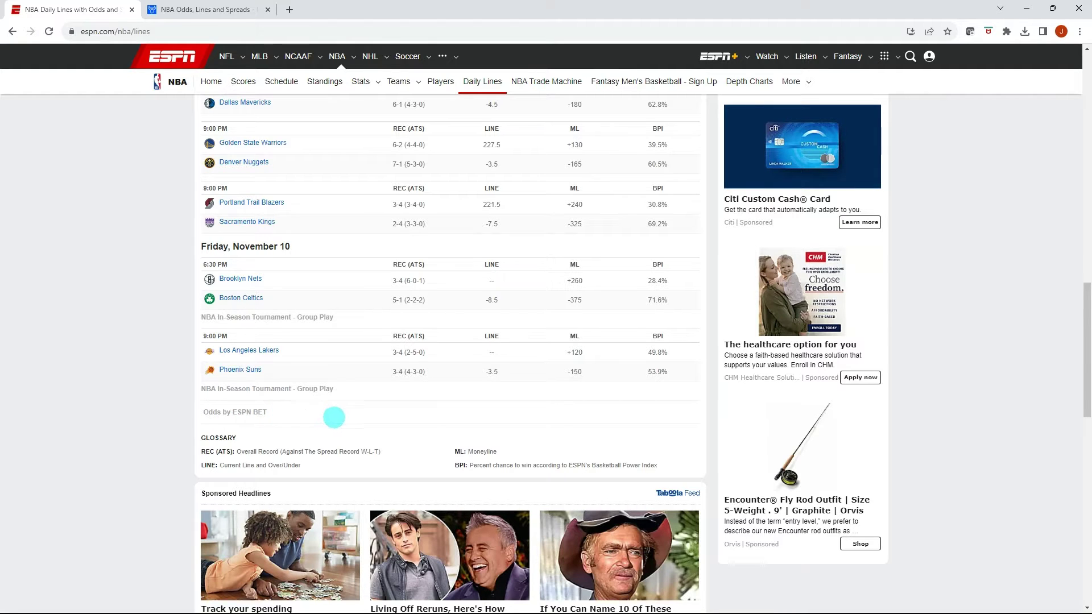
scroll(378, 390, "up", 10)
scroll(379, 391, "up", 6)
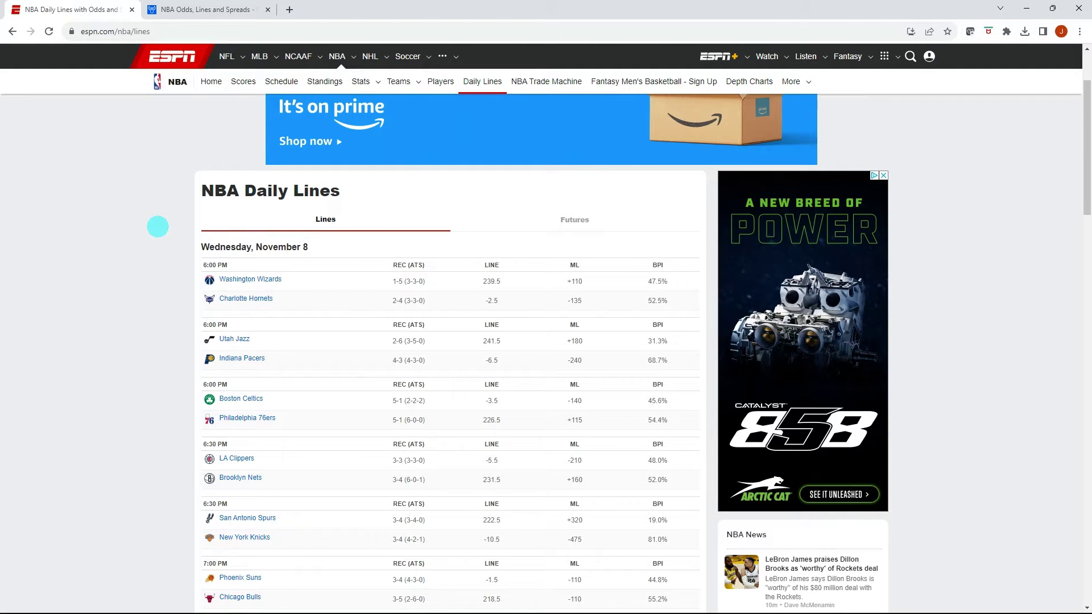
scroll(157, 226, "down", 20)
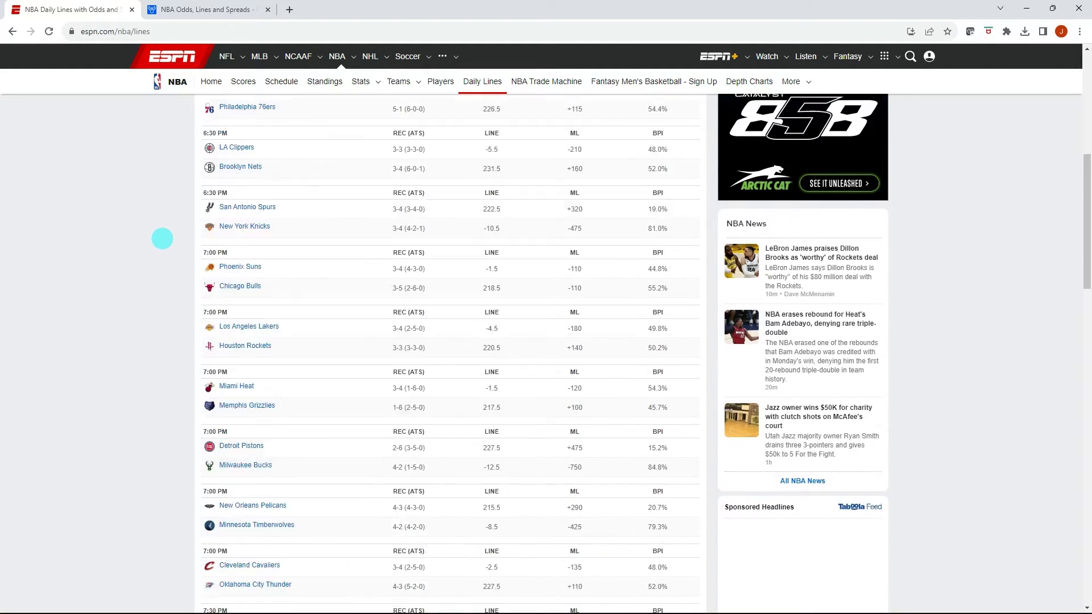
scroll(215, 273, "up", 20)
scroll(187, 266, "up", 1)
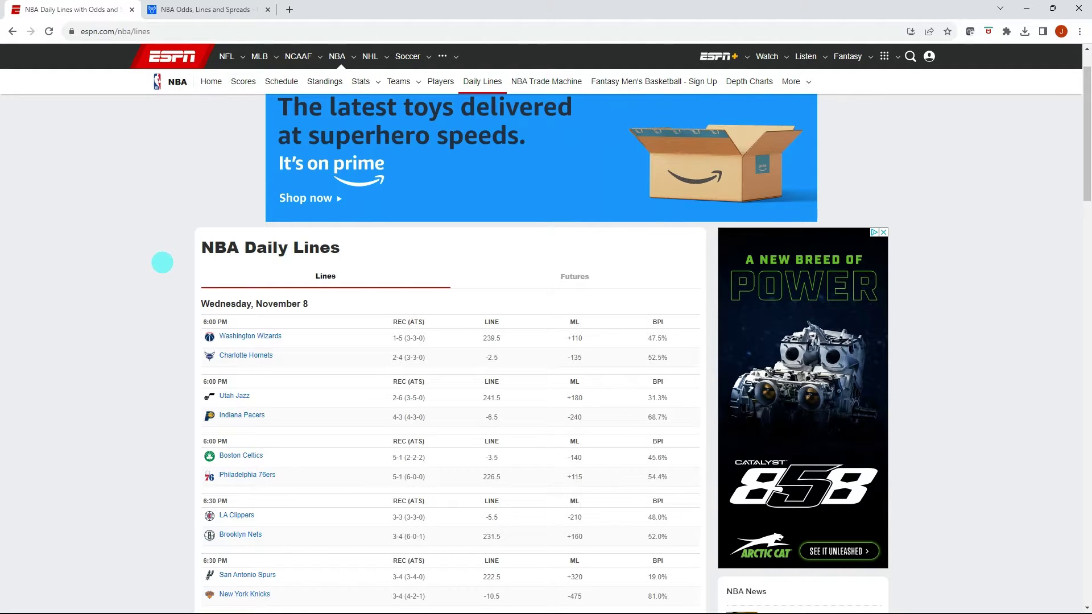
scroll(159, 265, "down", 1)
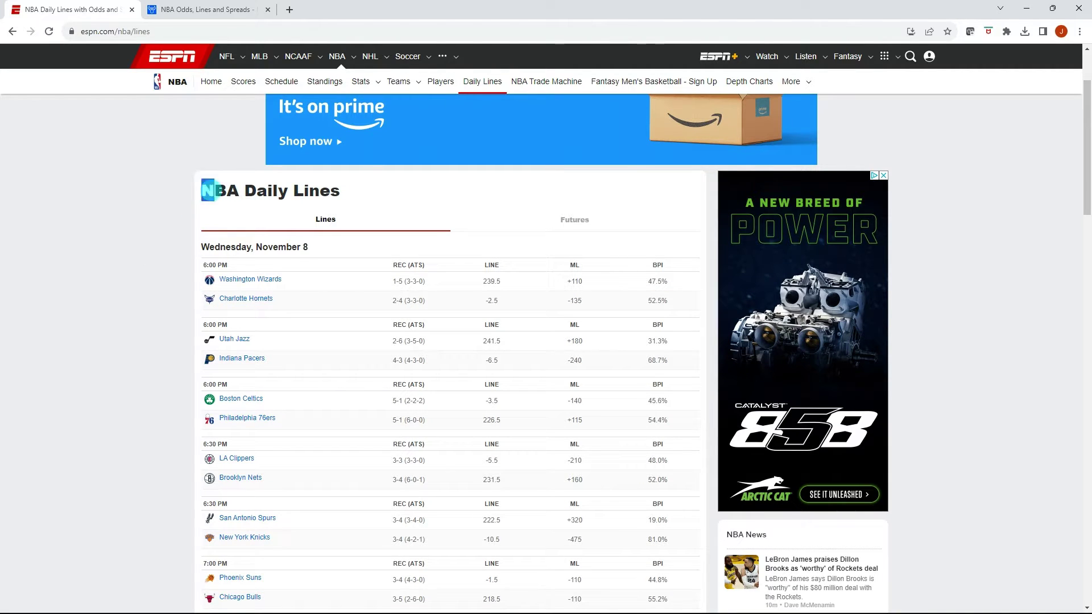
left_click_drag(202, 189, 688, 447)
scroll(495, 251, "down", 6)
scroll(556, 275, "down", 5)
Paste the copied November 8 ESPN lines into cell B10 of the NBA sheet
key("super+Tab")
key("alt+Tab")
key("alt+Tab")
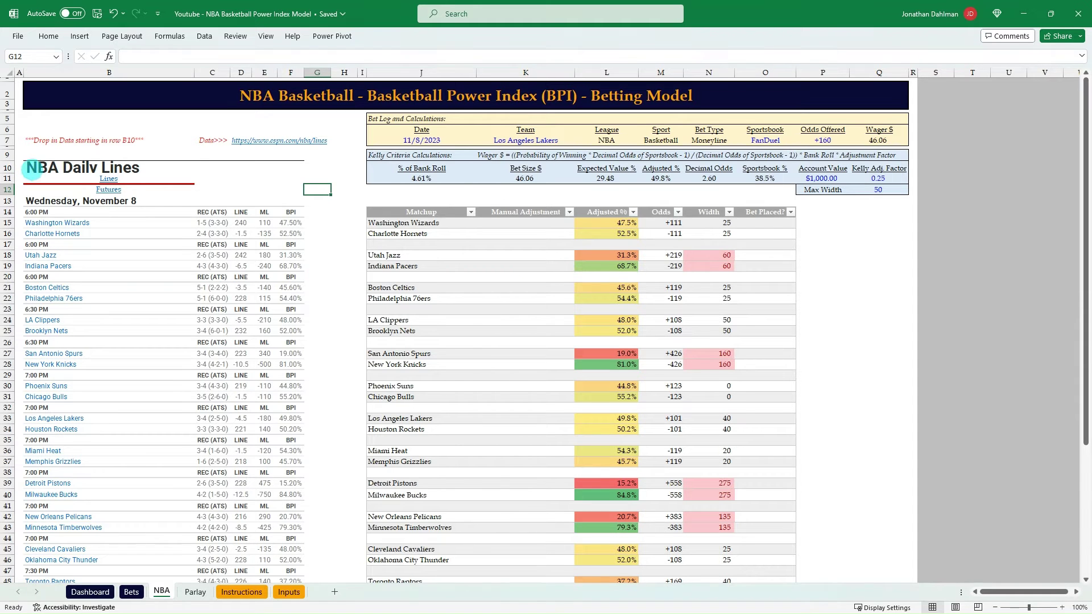
left_click(28, 170)
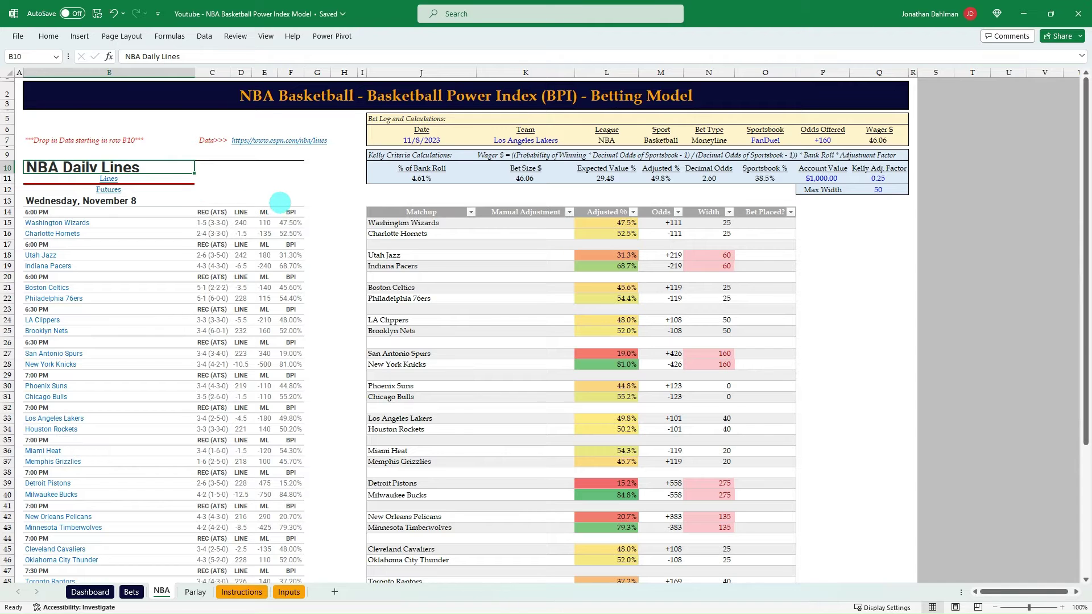
key("ctrl+v")
scroll(169, 243, "down", 5)
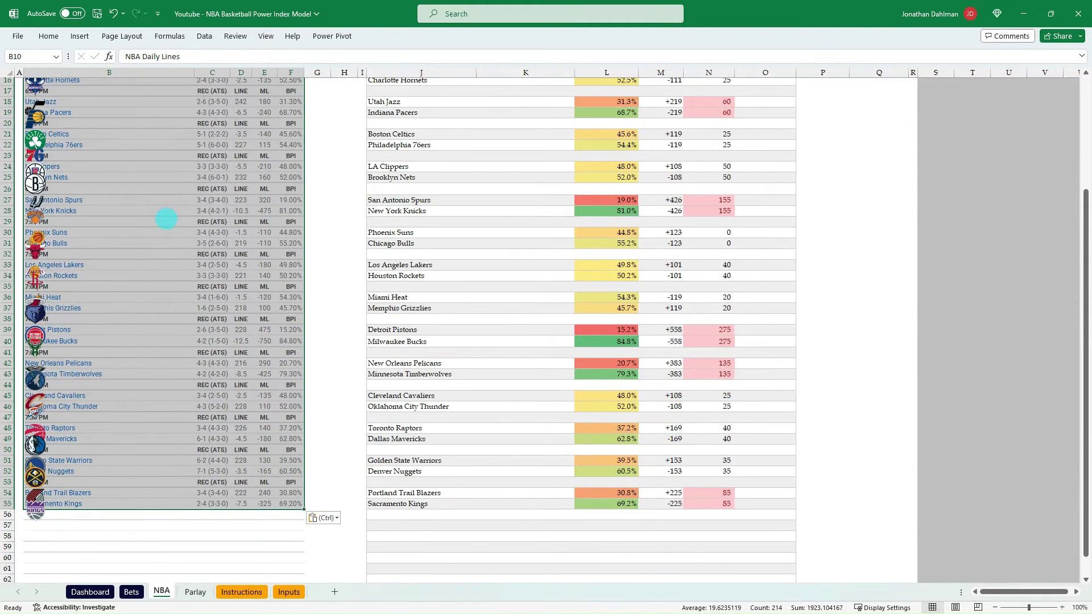
scroll(166, 218, "up", 5)
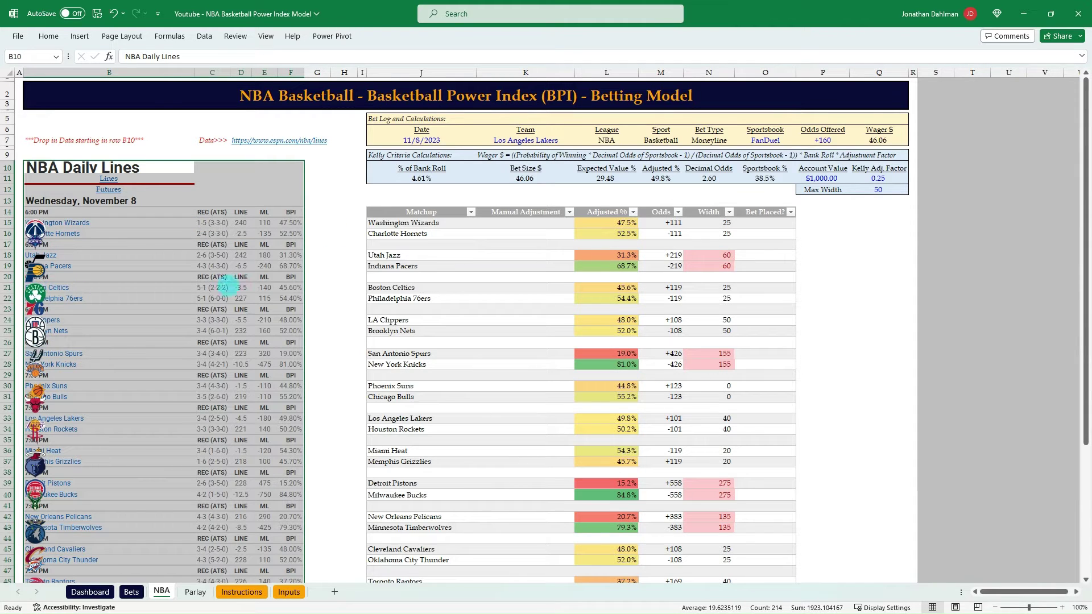
Select all objects with Go To Special and delete the pasted team logo images
left_click(337, 219)
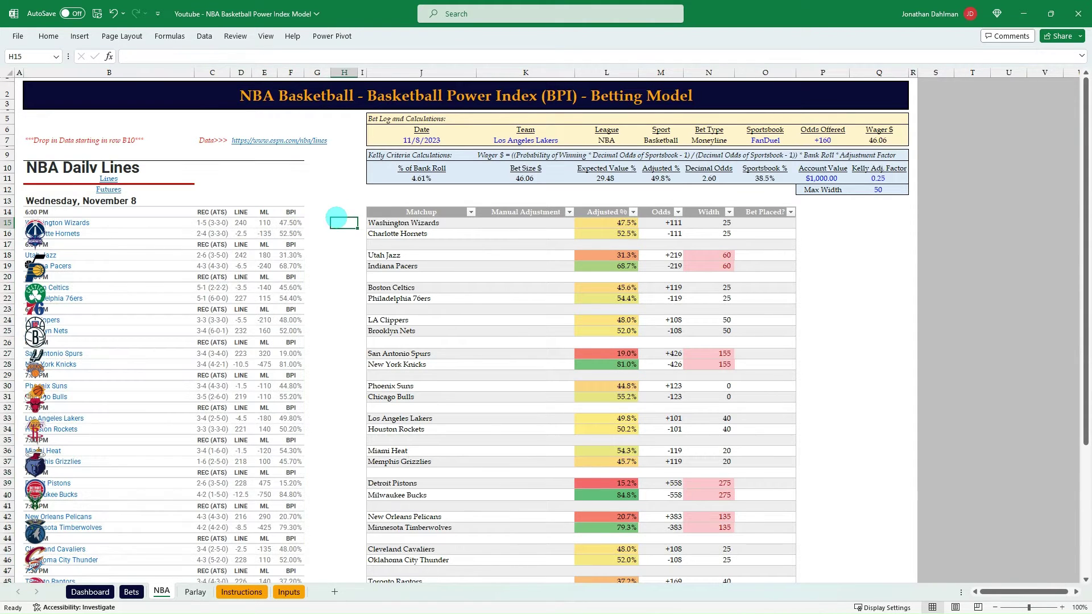
key("ctrl+g")
left_click_drag(541, 170, 478, 186)
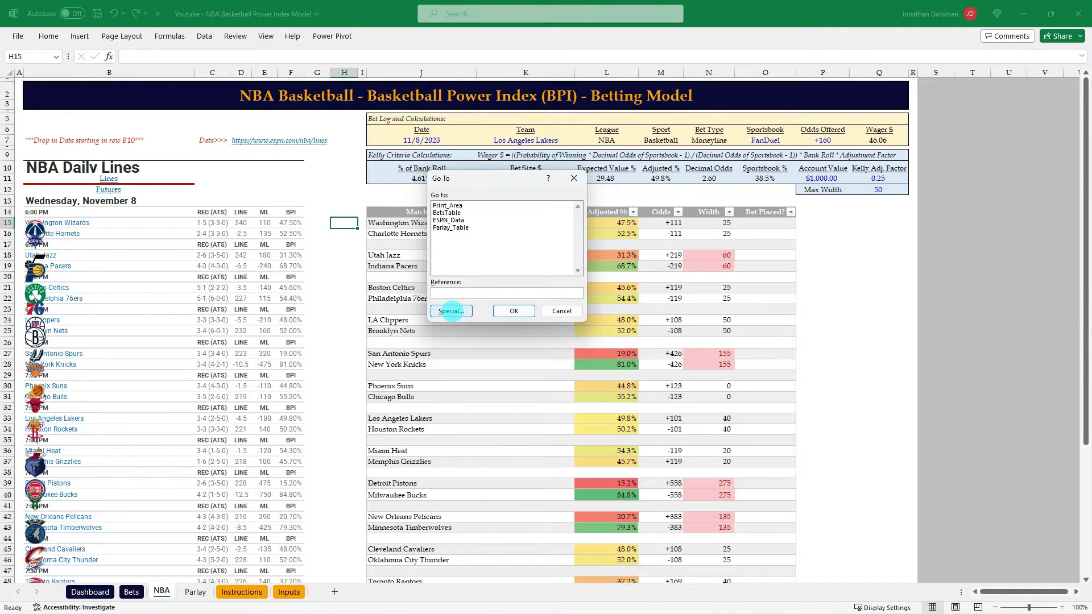
left_click(451, 312)
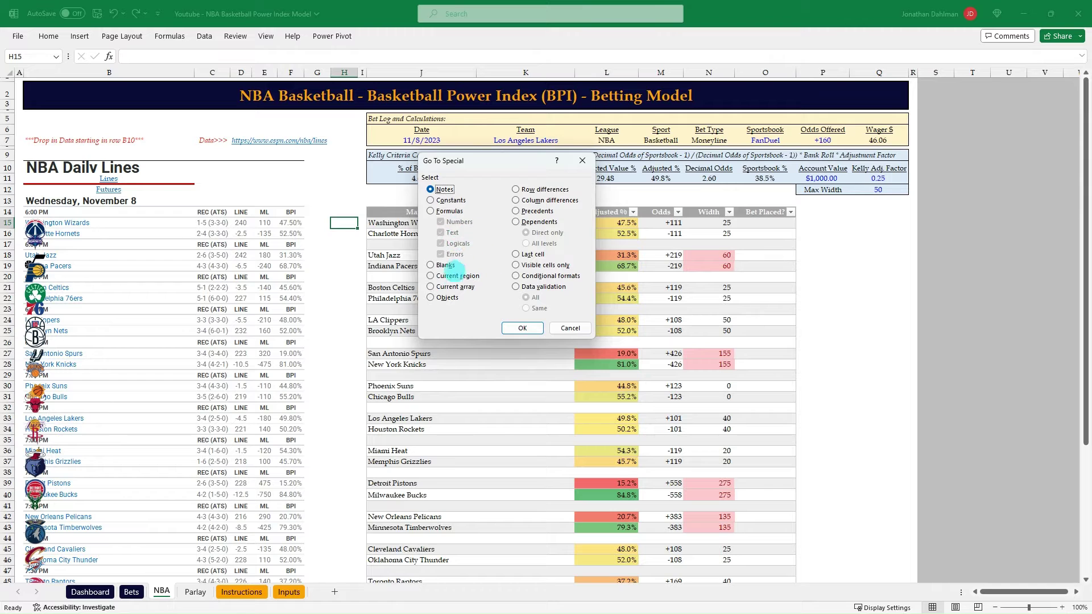
left_click(431, 298)
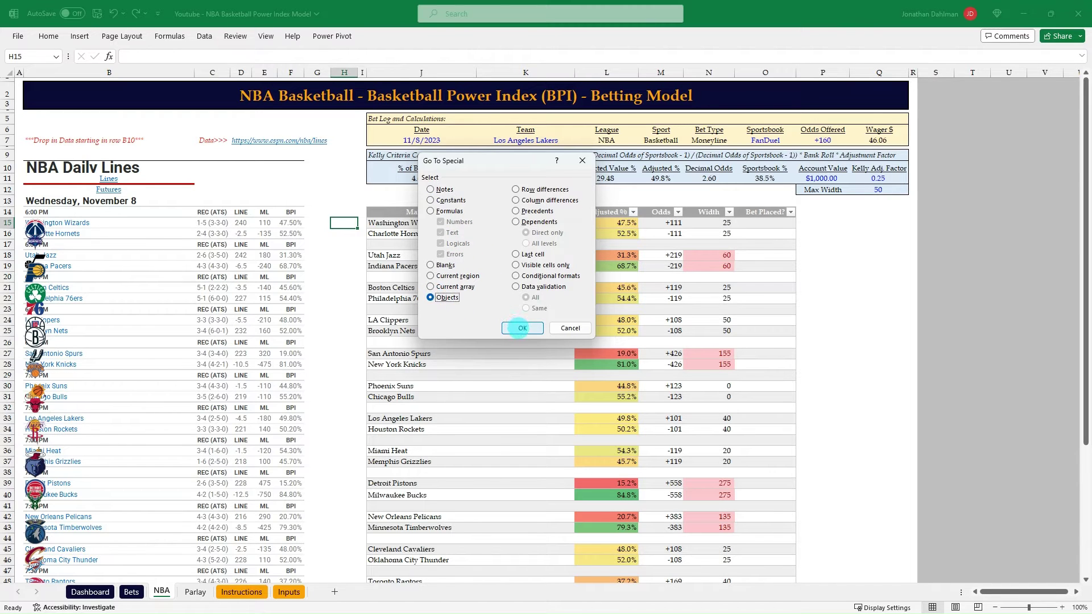
left_click(521, 328)
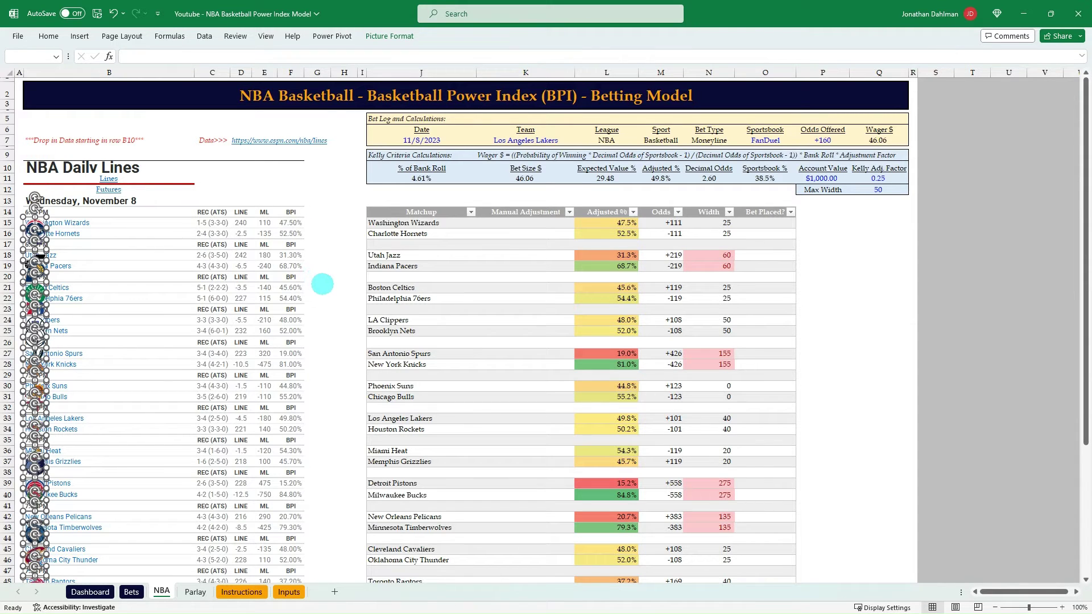
key("Delete")
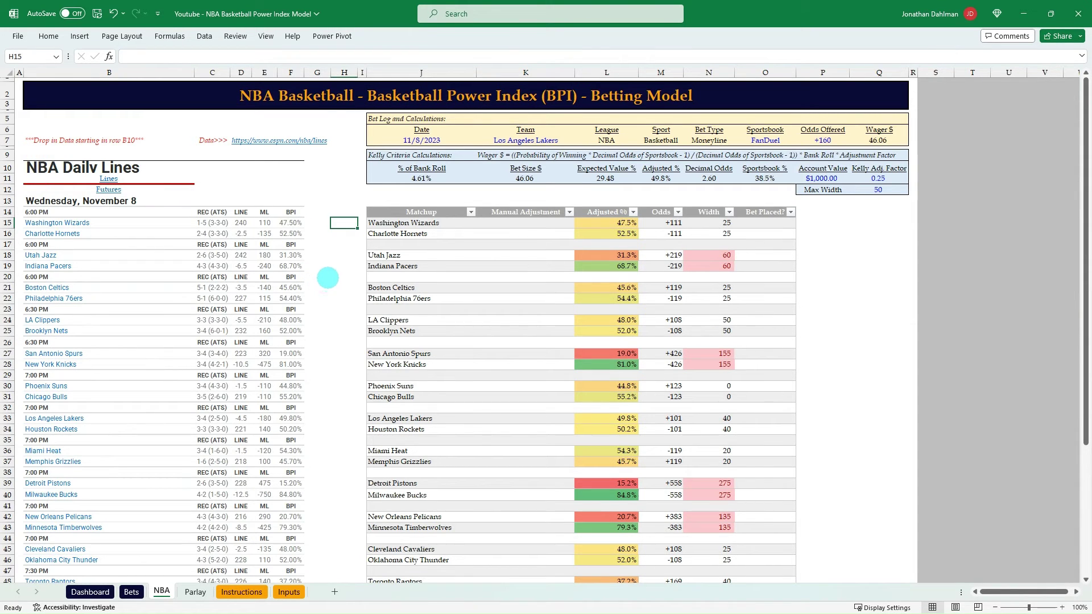
left_click(328, 278)
scroll(199, 210, "down", 3)
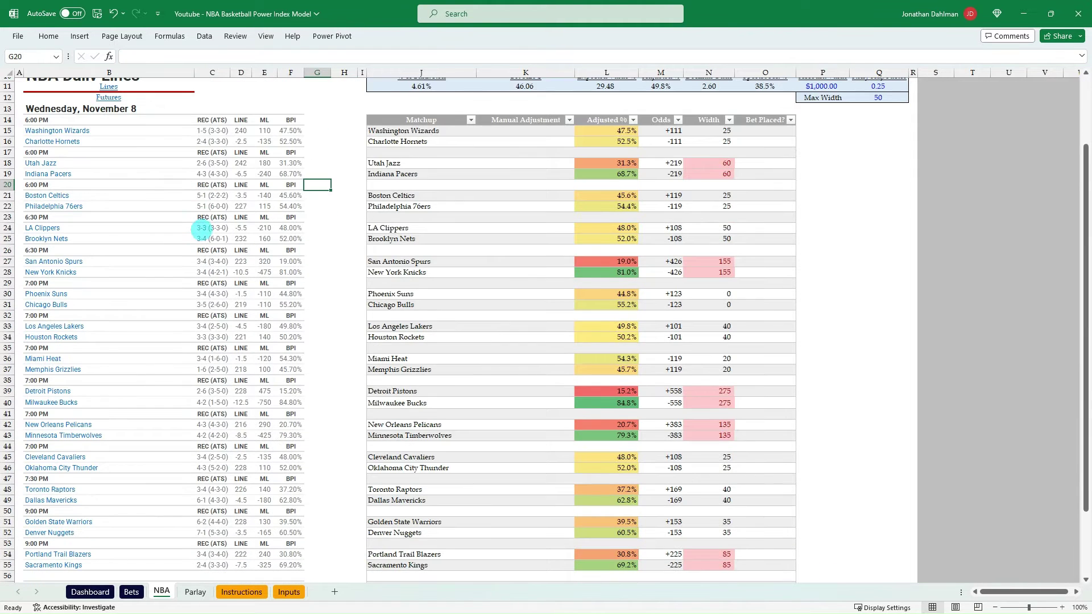
scroll(151, 313, "up", 2)
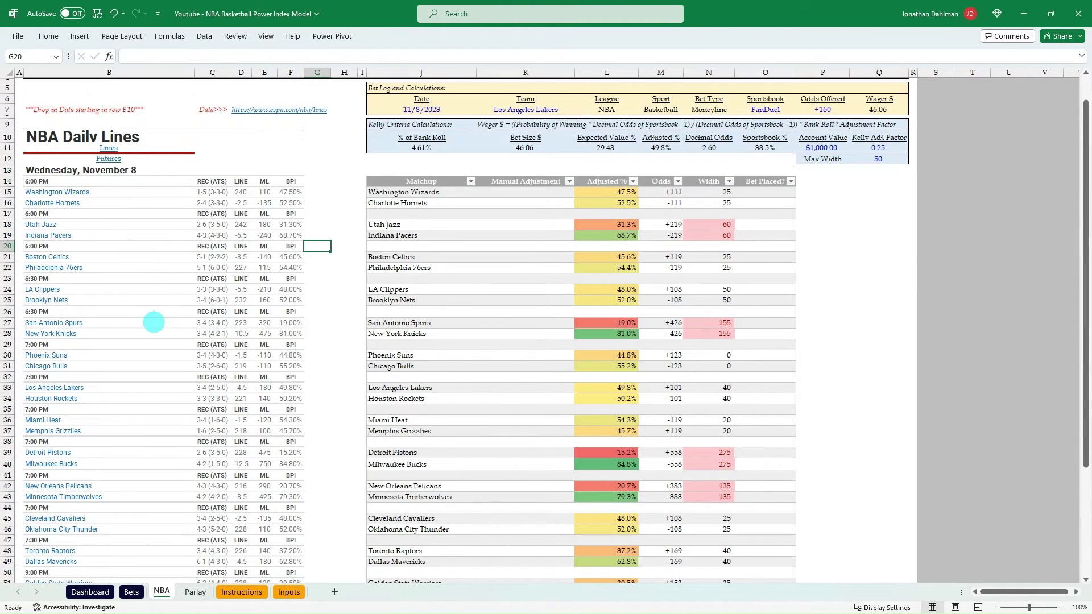
left_click(292, 187)
left_click(322, 233)
scroll(321, 231, "up", 1)
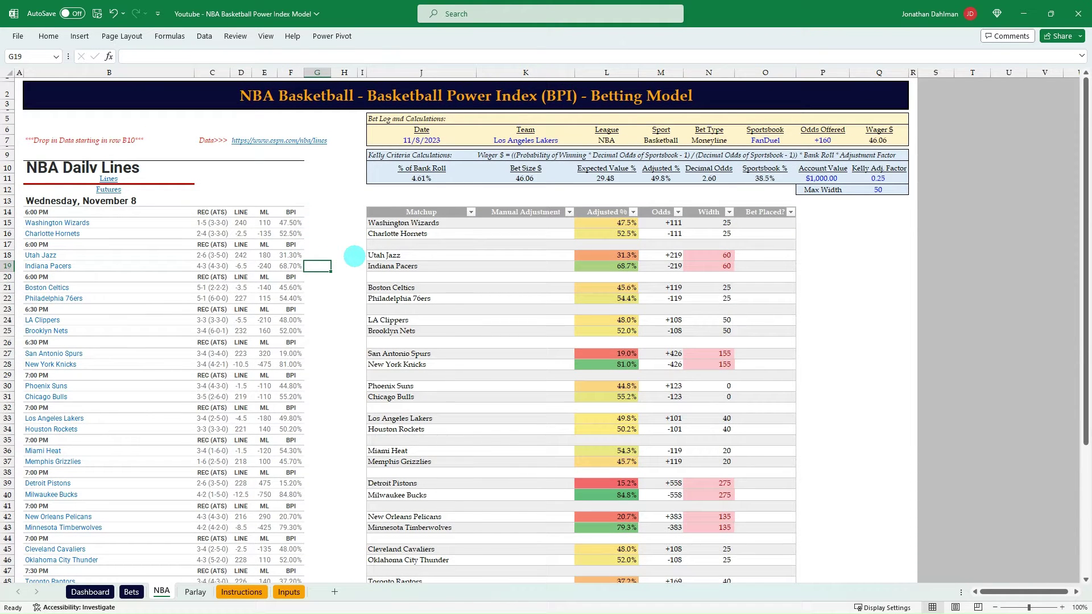
left_click(395, 223)
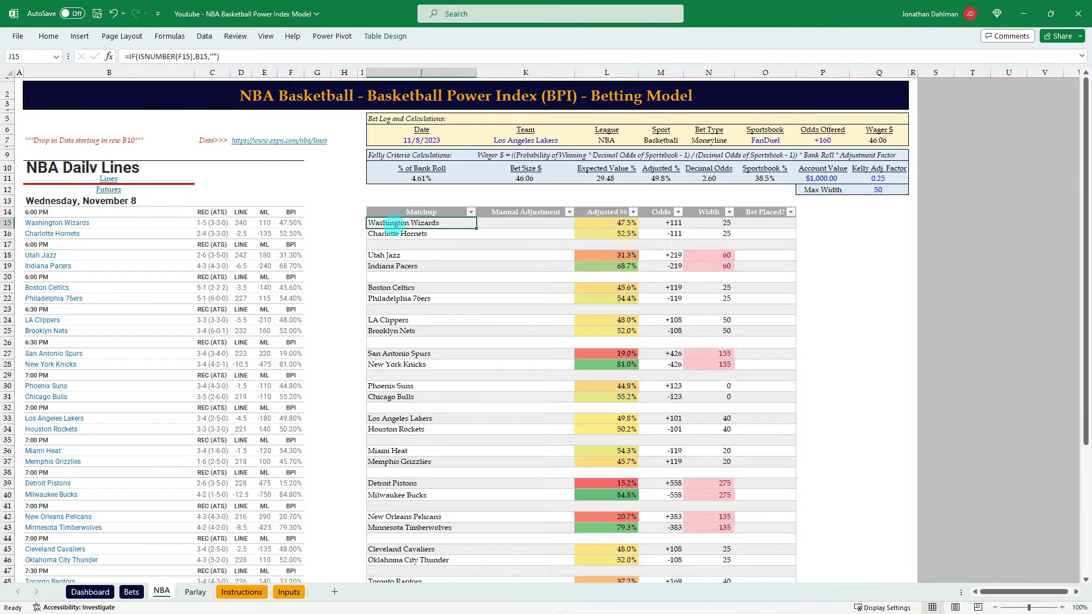
key("F2")
key("Return")
key("F2")
key("Return")
left_click(432, 257)
key("F2")
key("Escape")
key("F2")
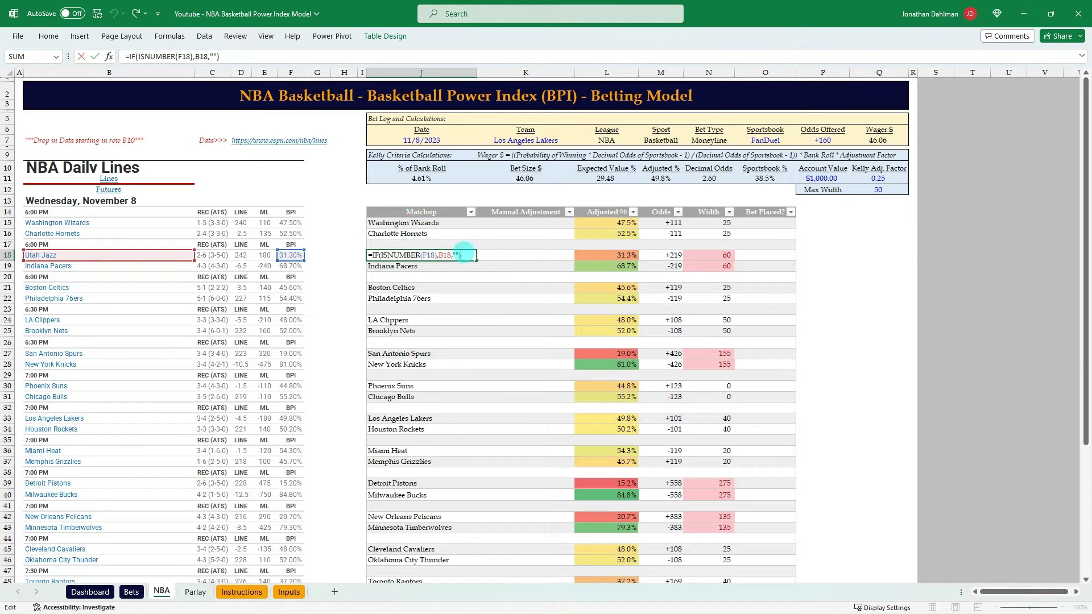
key("Escape")
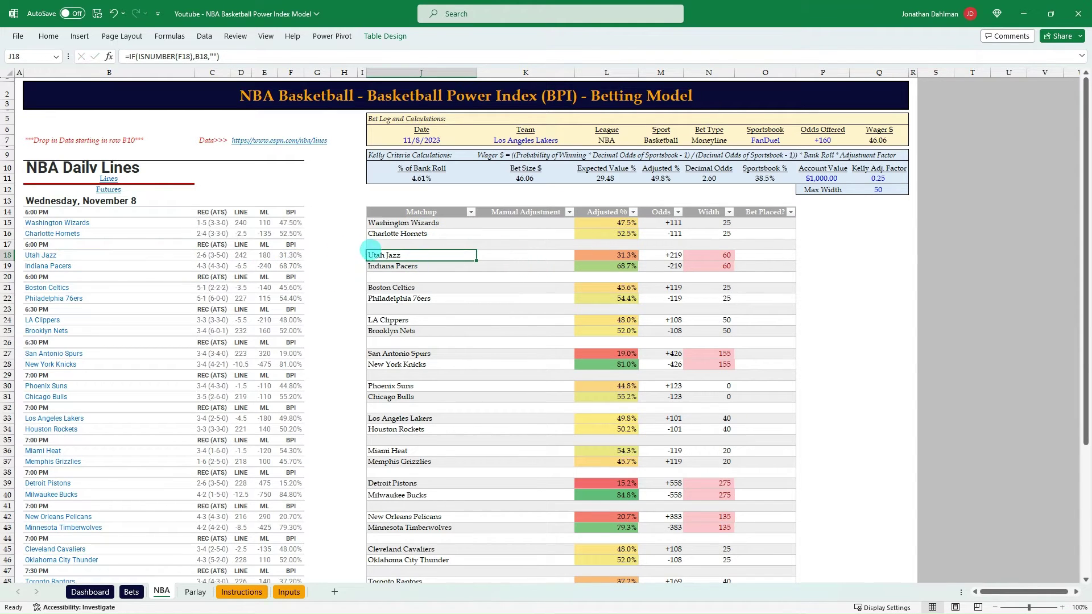
left_click(301, 255)
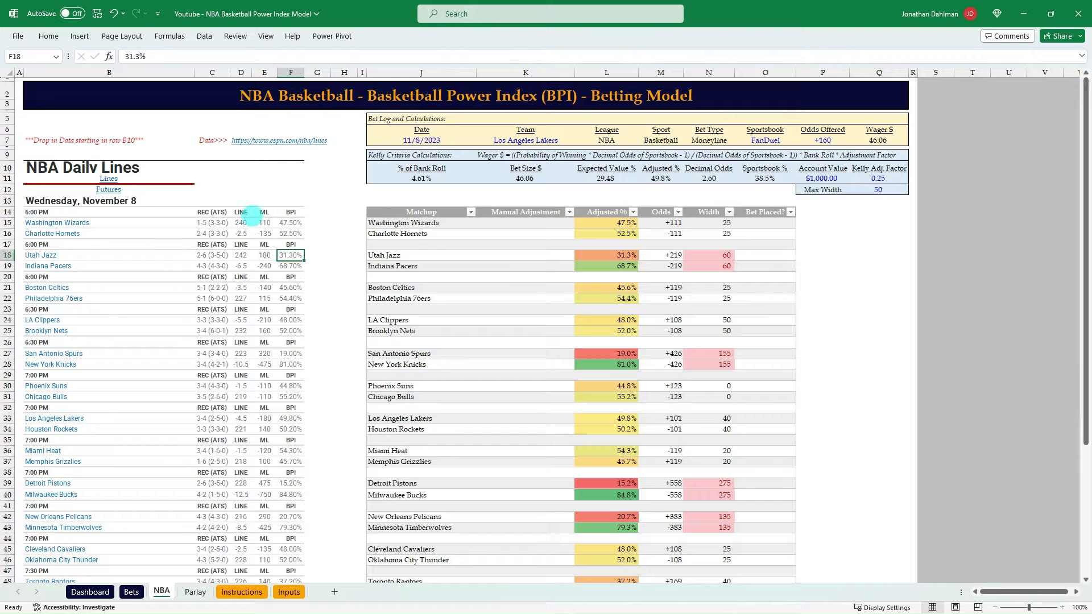
left_click(101, 266)
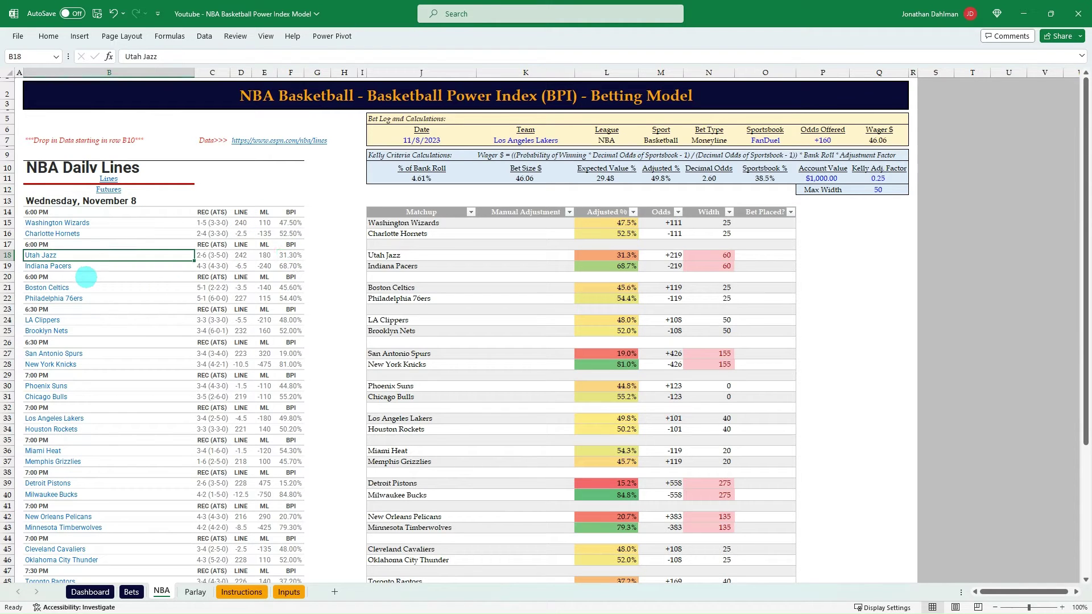
left_click(170, 278)
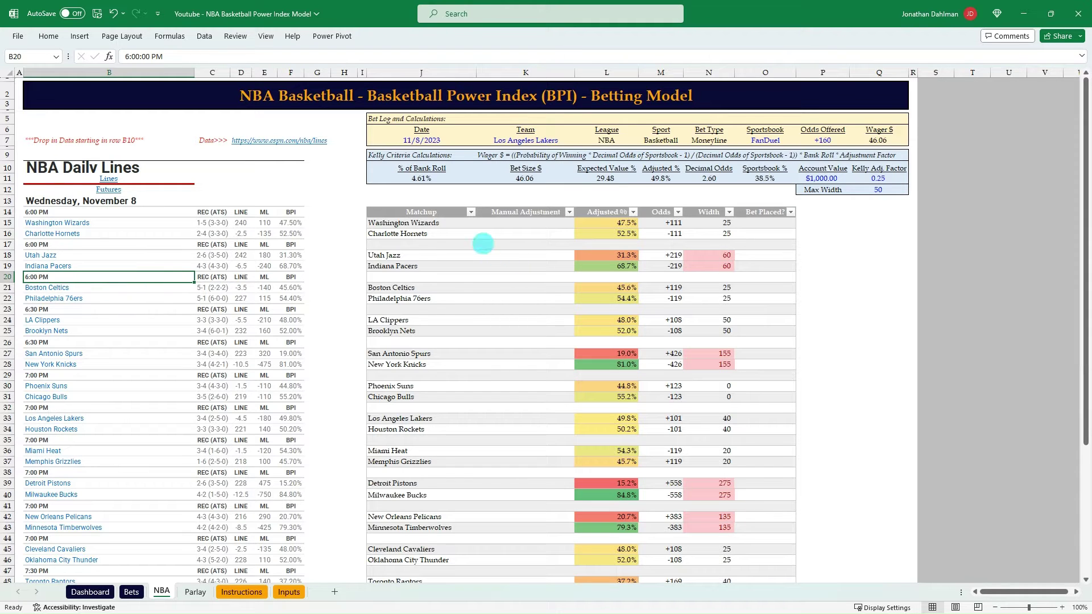
left_click(427, 224)
scroll(446, 301, "down", 5)
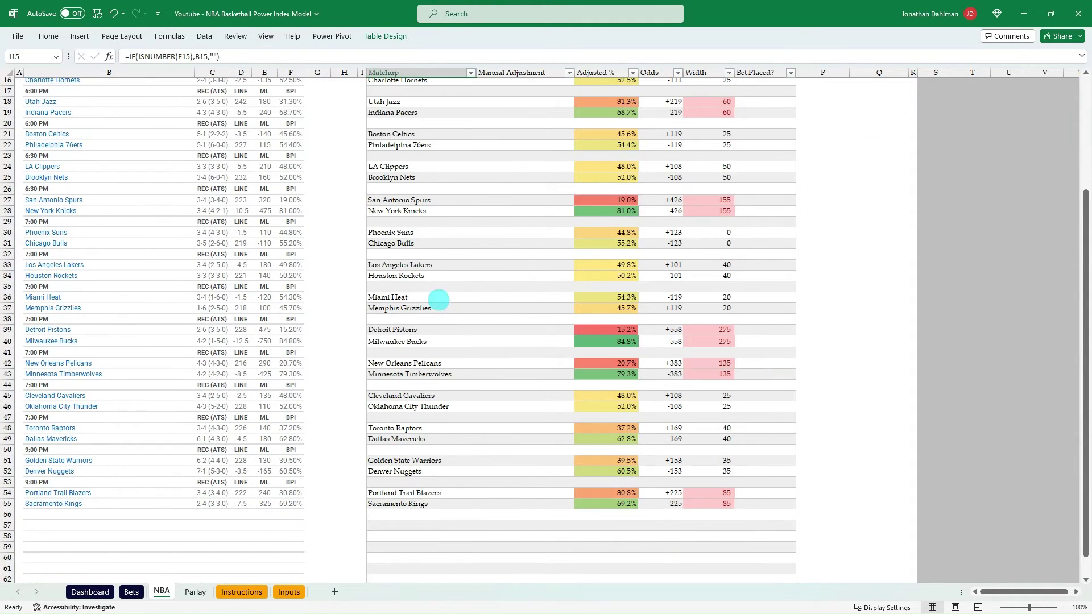
scroll(344, 394, "up", 4)
left_click(532, 191)
Review the Wizards' adjusted win formula and the Wizards' and Hornets' BPI percentages
scroll(543, 273, "up", 1)
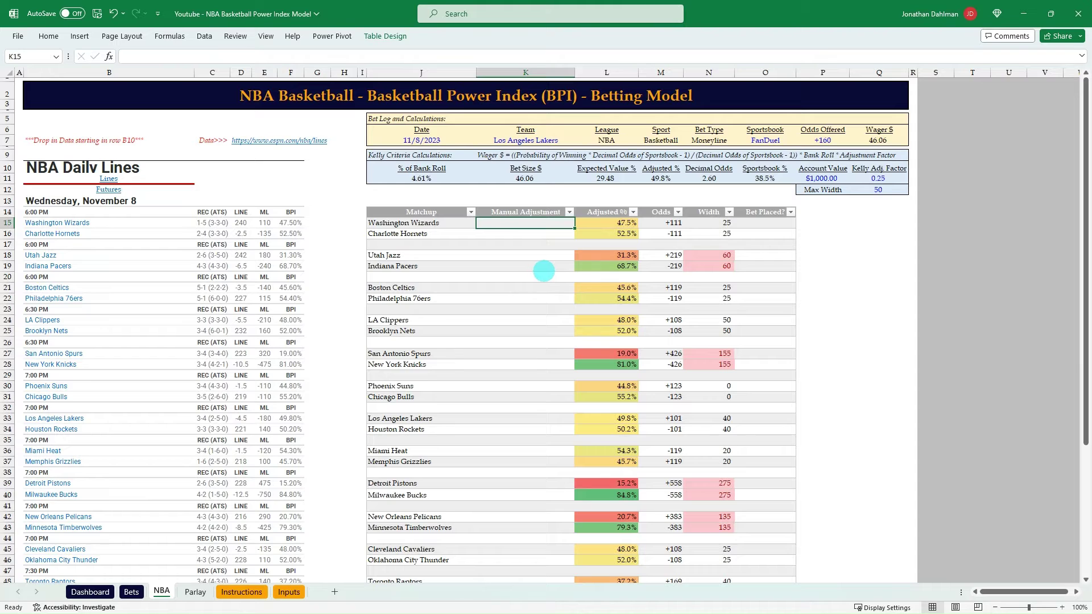
left_click(607, 225)
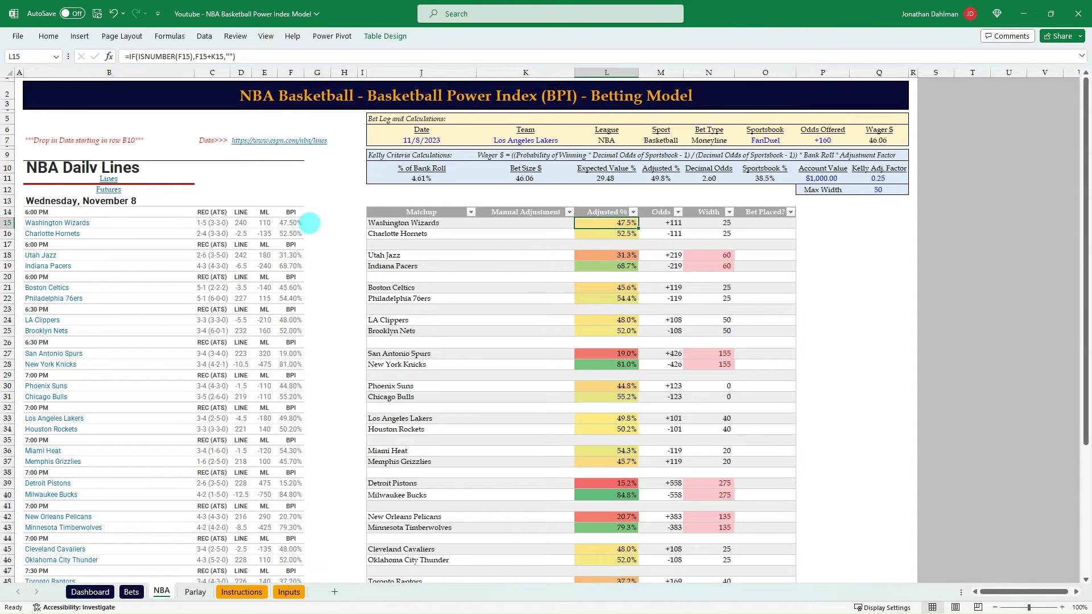
left_click(298, 224)
key("Down")
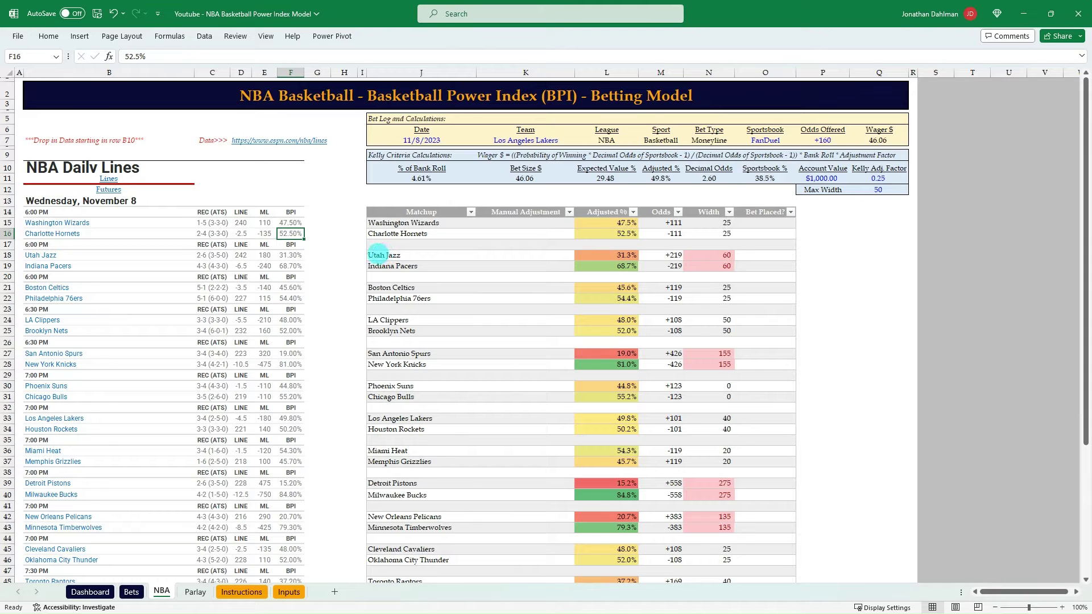
Enter manual adjustments of 5% for Washington in K15 and -5% for Charlotte in K16
left_click(547, 222)
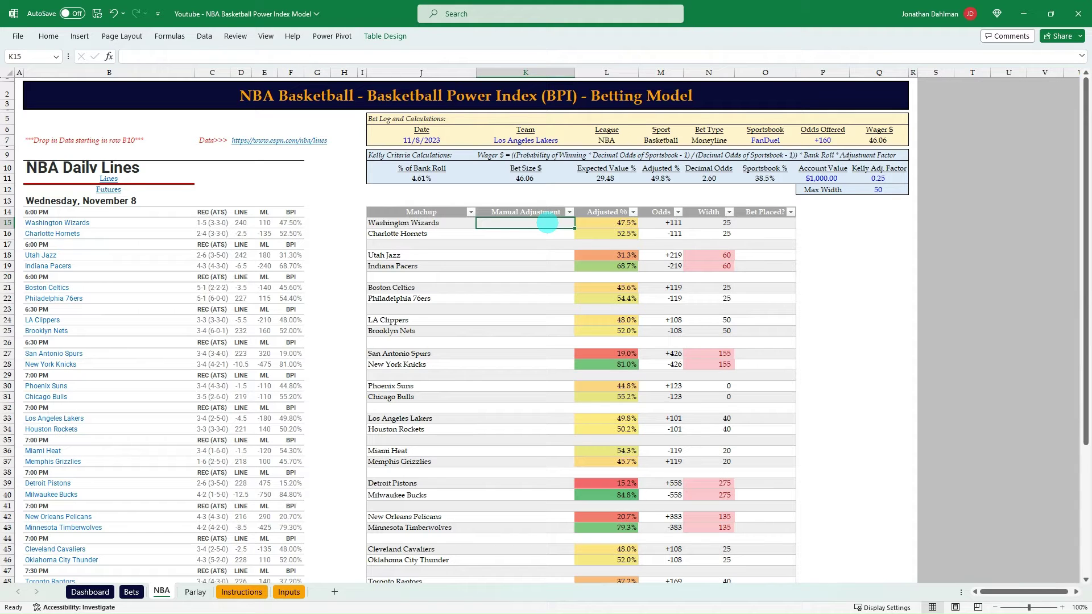
type("5")
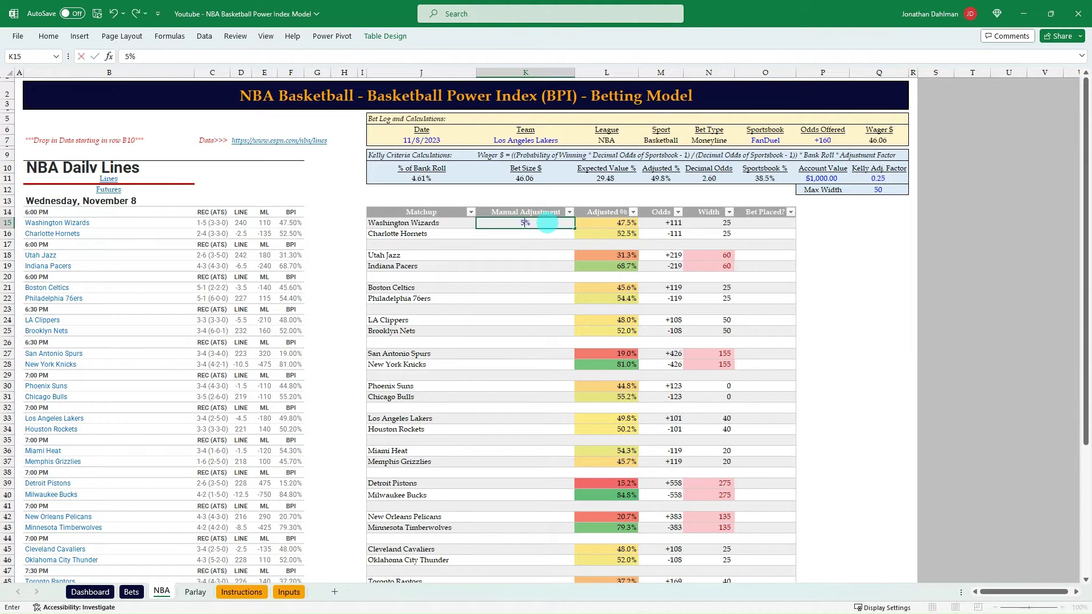
key("Return")
type("-5")
key("Return")
key("Up")
left_click(593, 232)
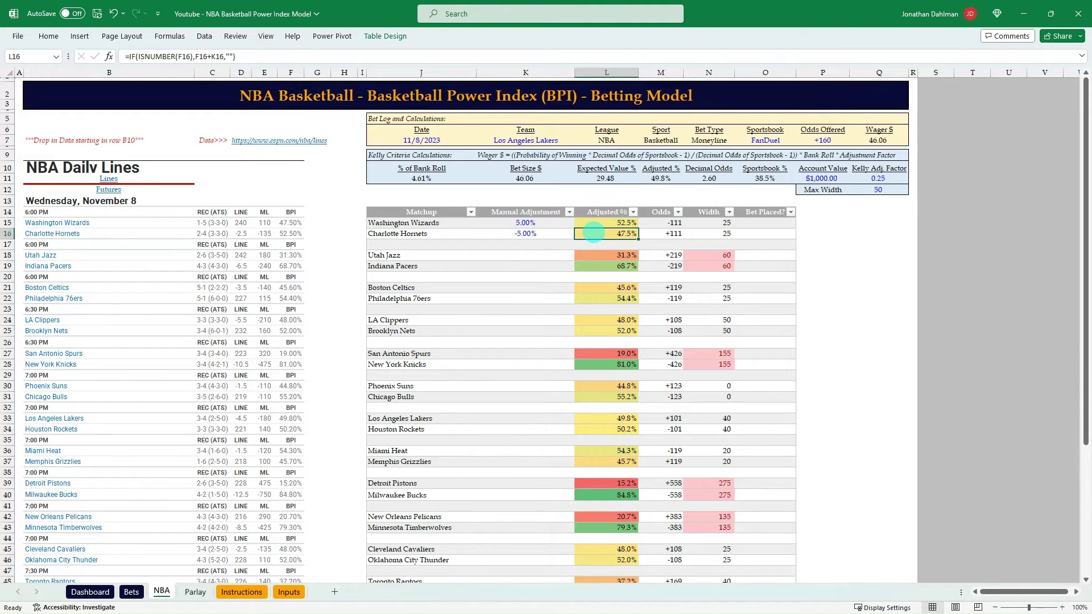
left_click(611, 223)
left_click(661, 224)
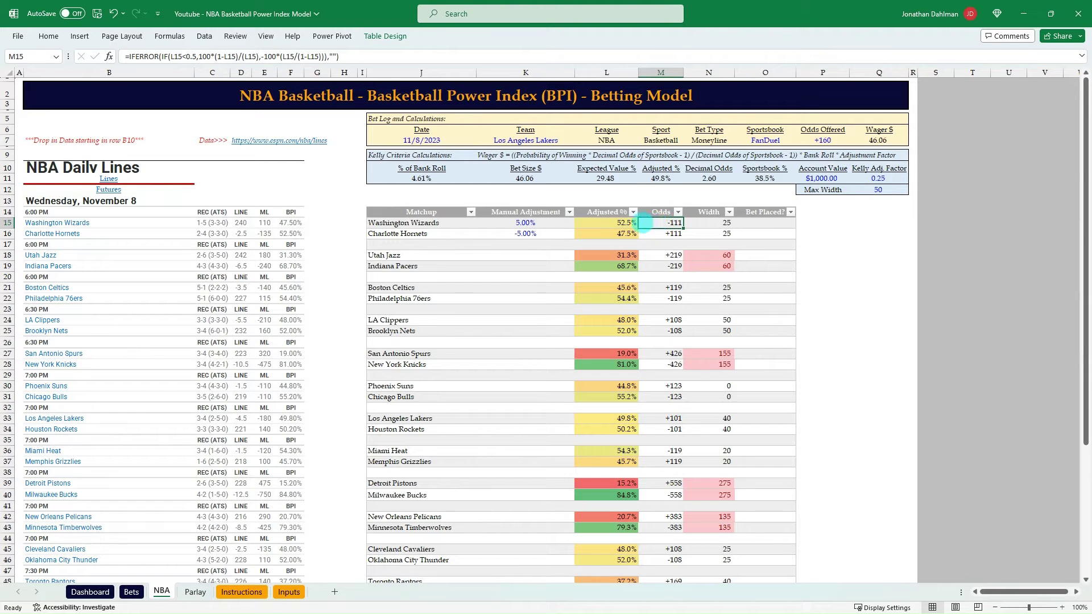
key("Down")
left_click(706, 223)
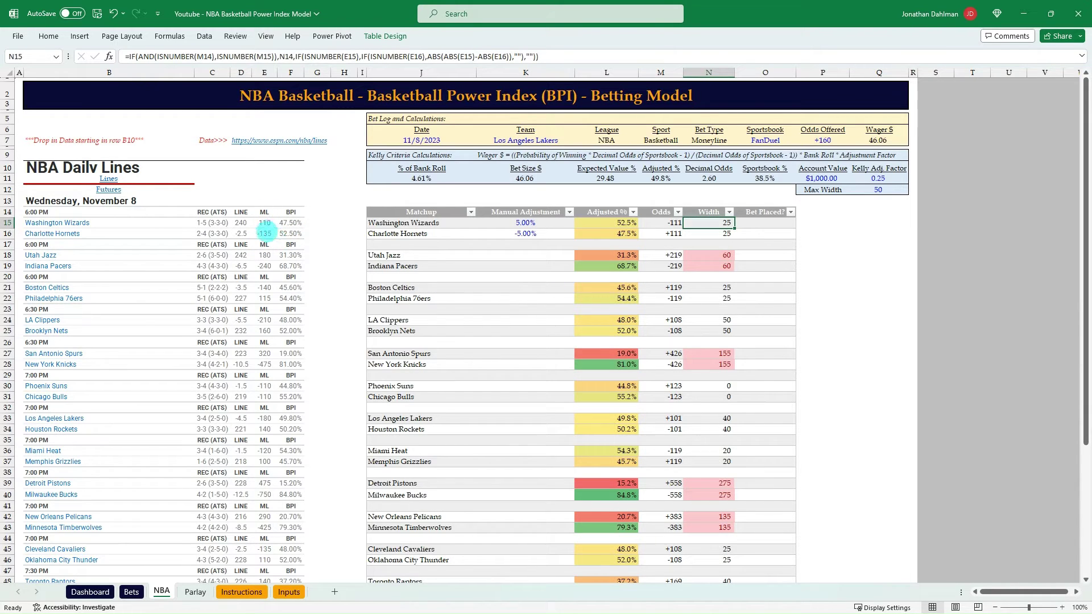
left_click(265, 223)
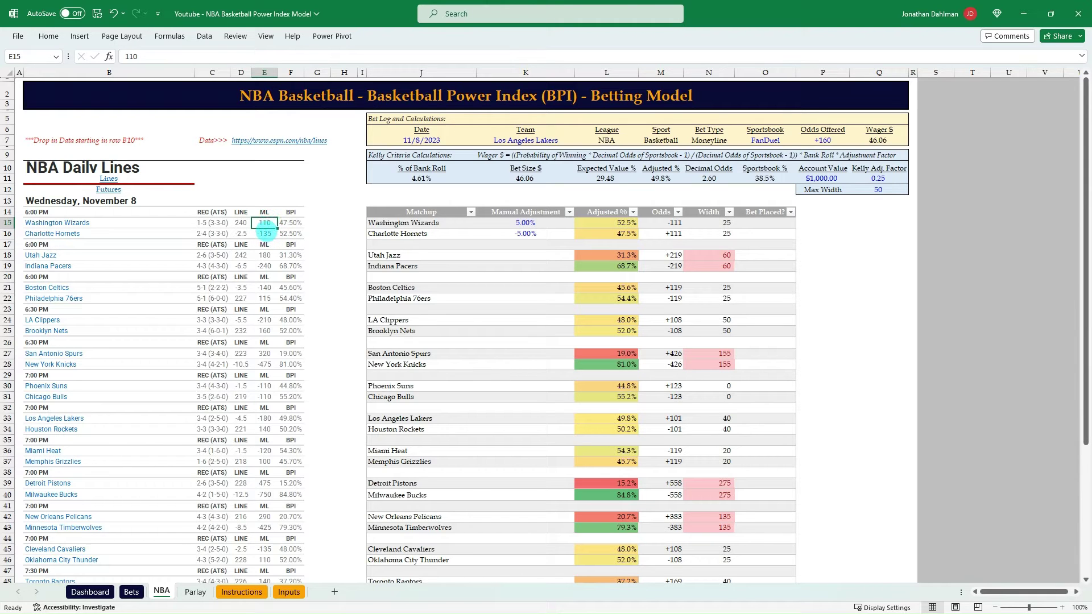
left_click(695, 223)
left_click(704, 234)
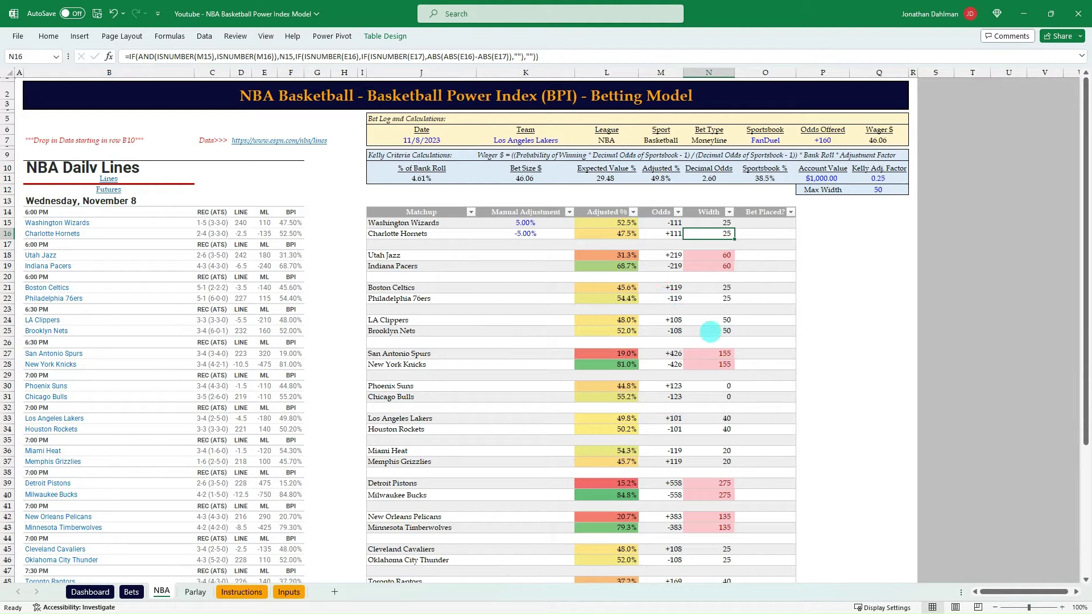
left_click(711, 254)
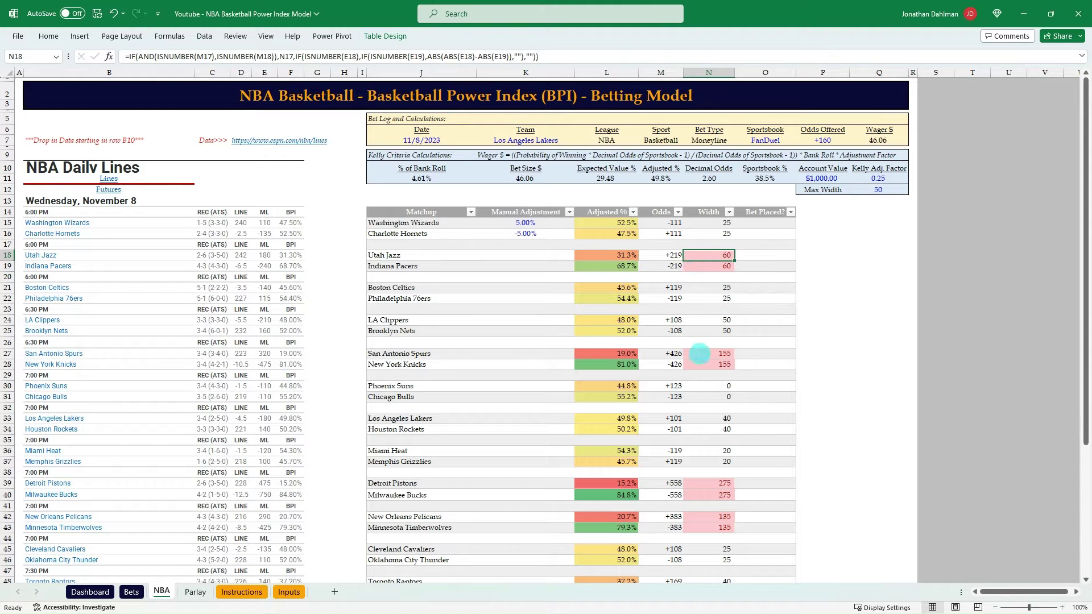
left_click(703, 353)
left_click(628, 498)
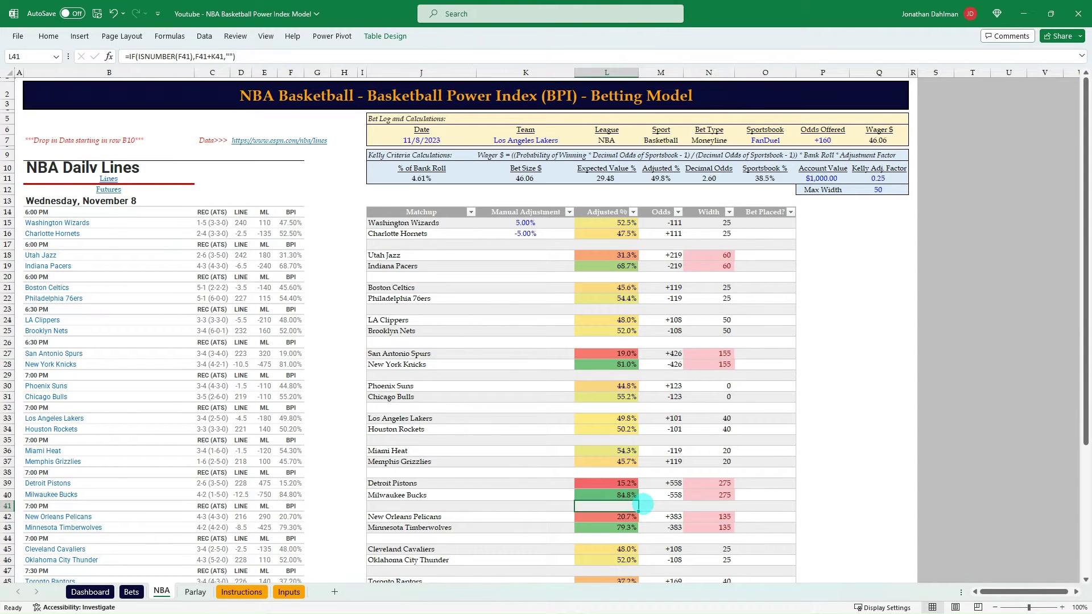
scroll(476, 485, "down", 3)
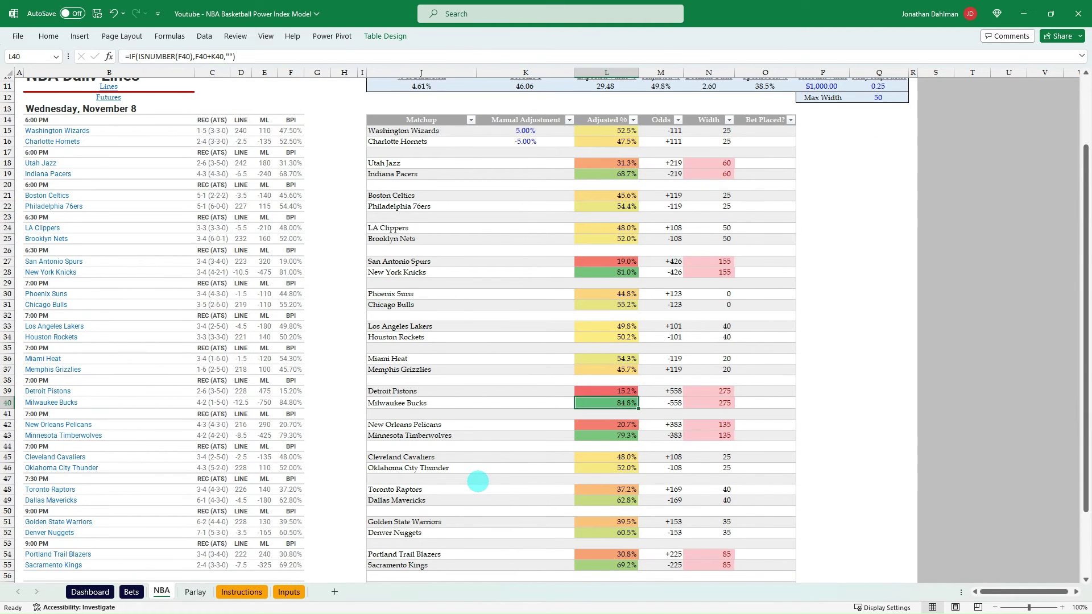
left_click(593, 388)
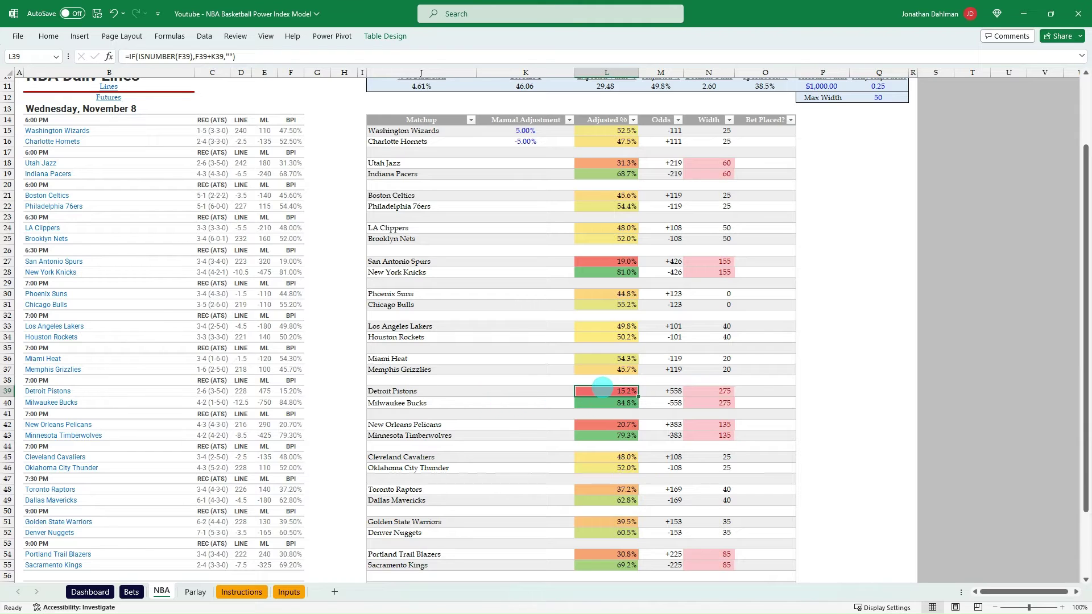
left_click(707, 391)
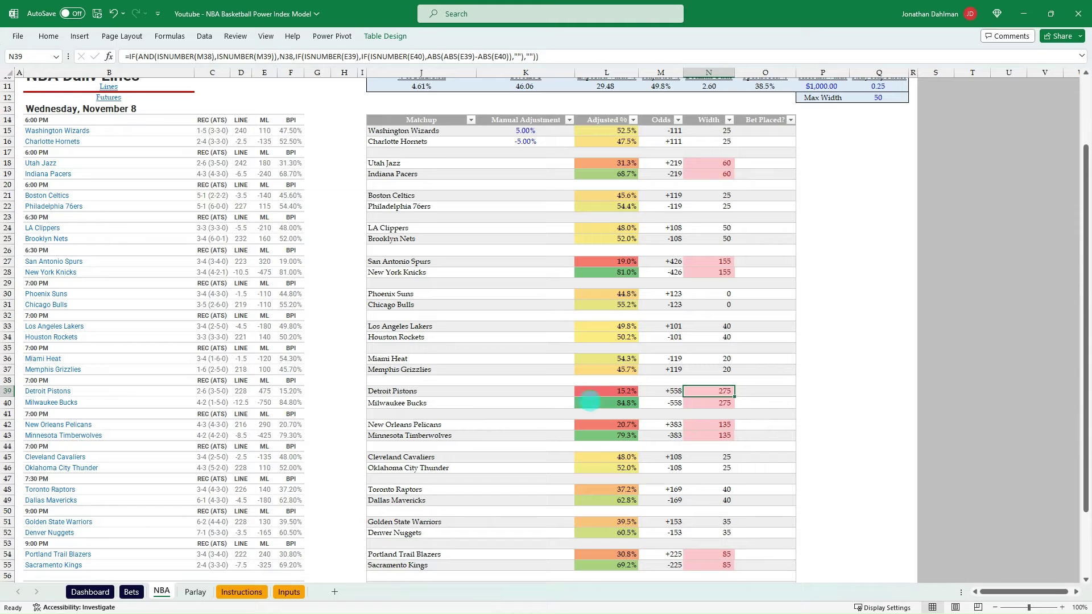
scroll(704, 398, "down", 1)
scroll(704, 398, "up", 1)
scroll(704, 403, "up", 2)
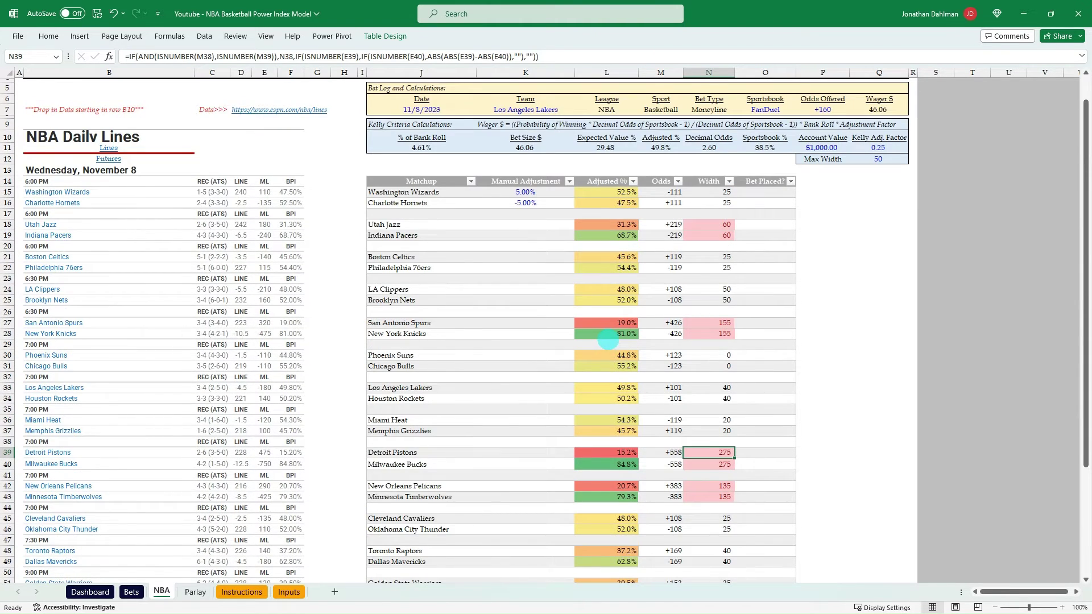
scroll(607, 340, "up", 1)
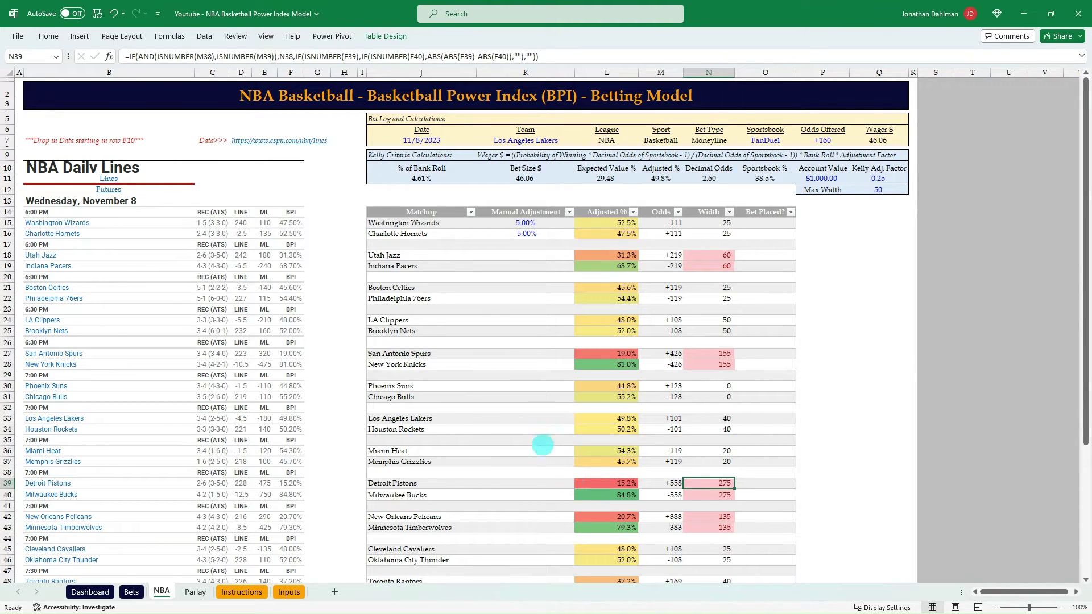
scroll(541, 444, "down", 1)
scroll(541, 444, "up", 1)
Set the Max Width limit in Q12 to 100
left_click(904, 192)
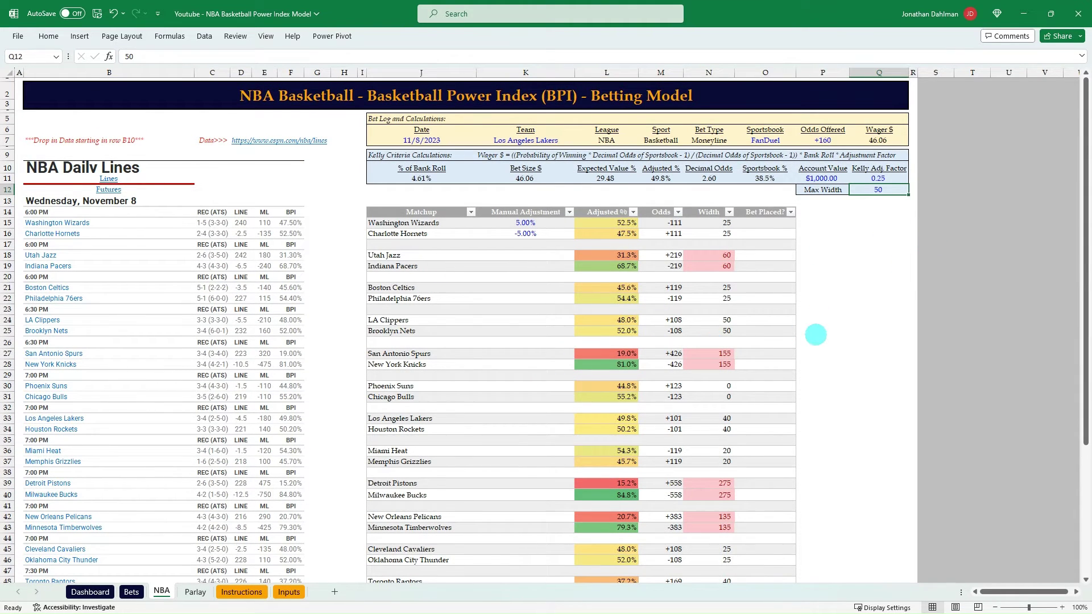
type("100")
key("Return")
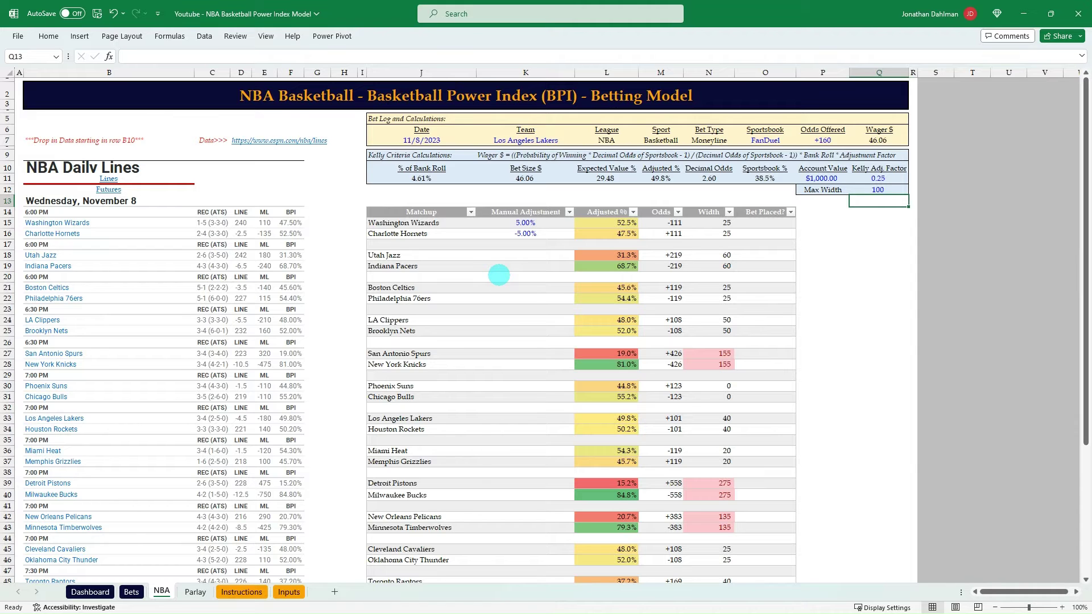
scroll(499, 275, "down", 4)
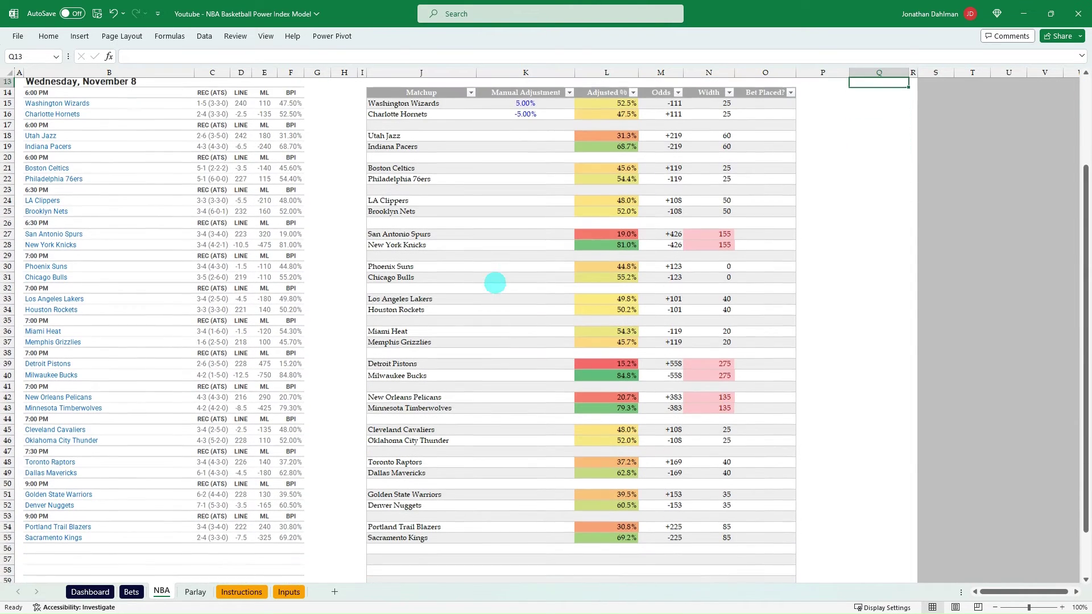
scroll(494, 282, "up", 1)
scroll(488, 288, "up", 1)
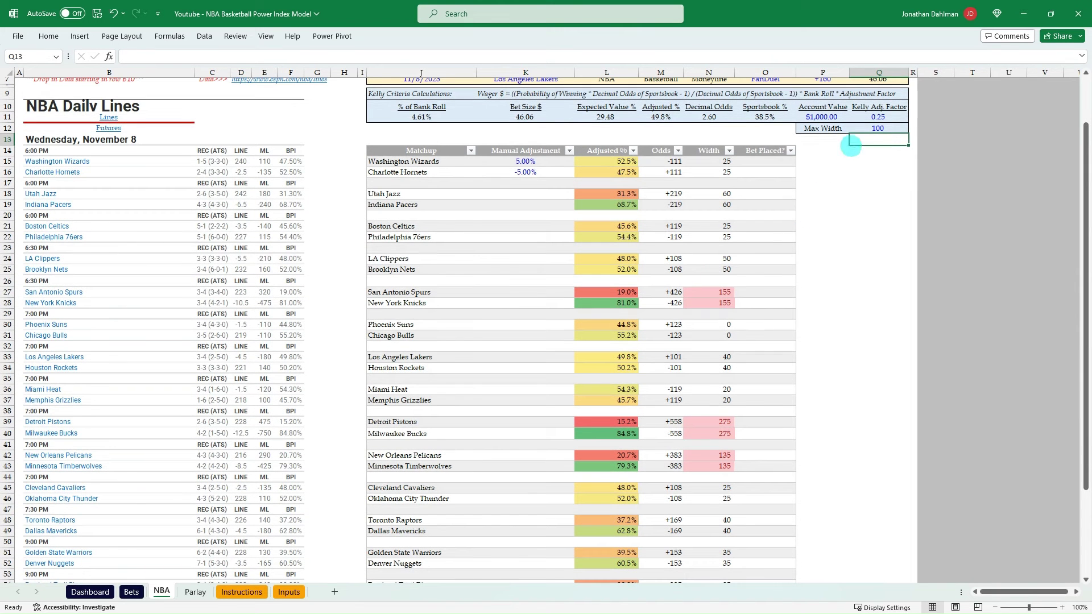
Test Max Width at 50 and inspect the Pacers' and Jazz width formulas and -240 moneyline
left_click(879, 128)
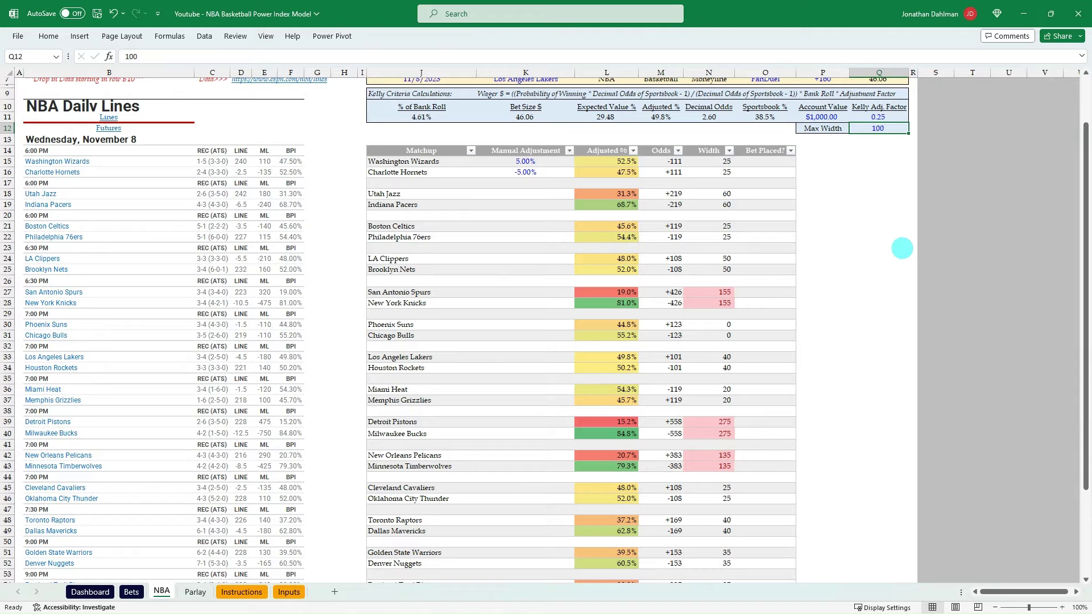
type("50")
key("Return")
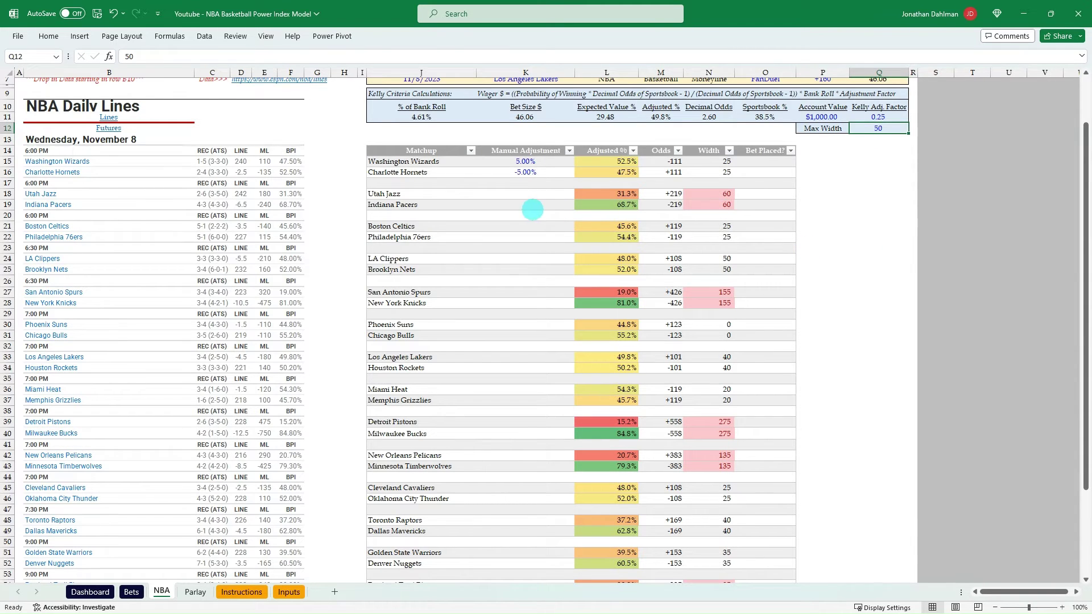
left_click(595, 204)
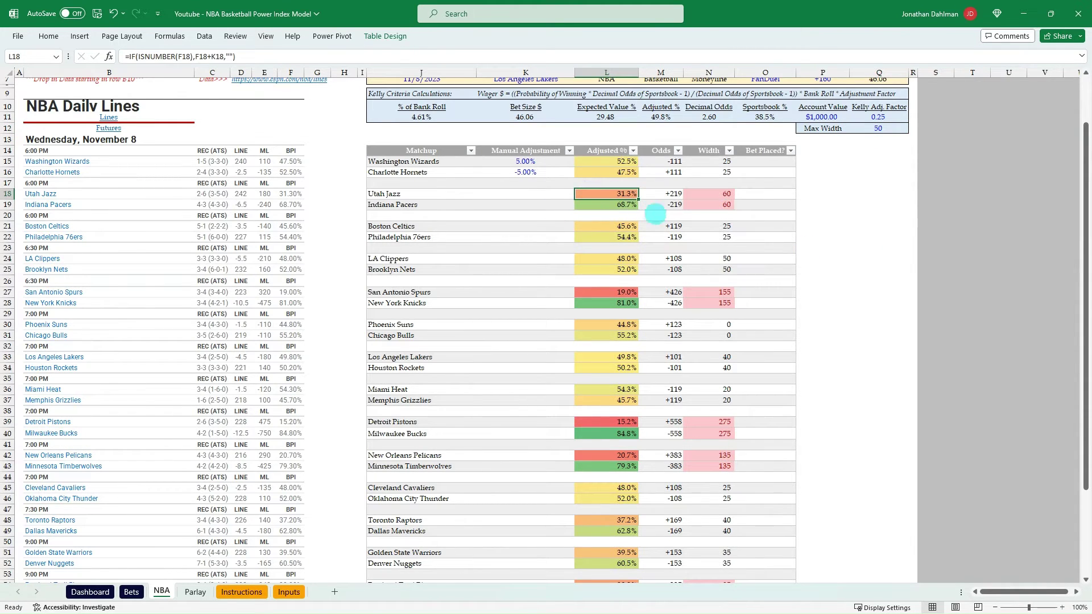
left_click(725, 194)
left_click(724, 209)
left_click(266, 203)
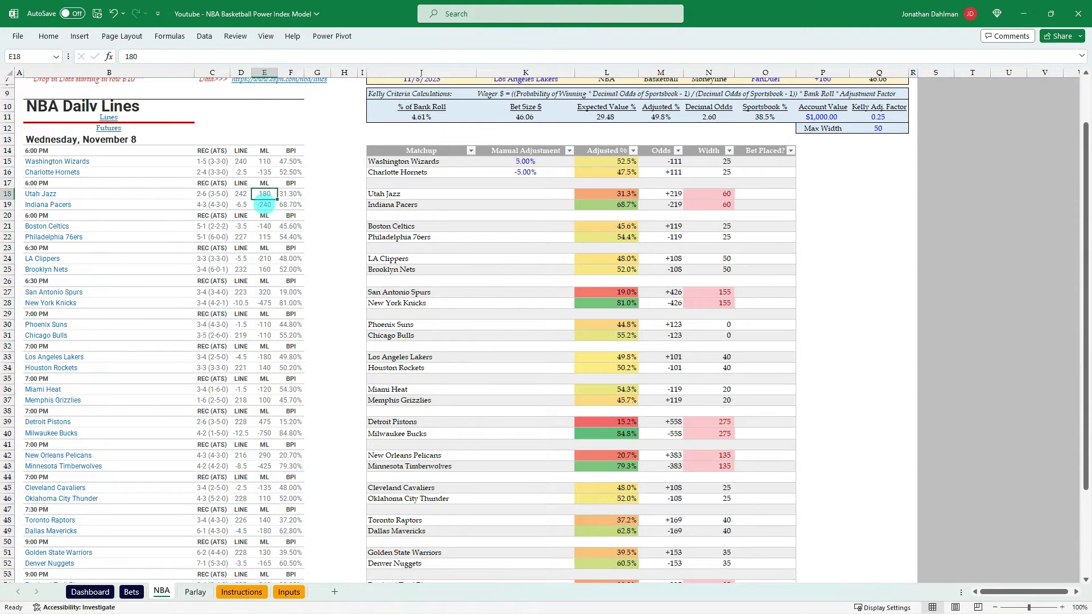
Restore Max Width to 100 and check the Spurs and Knicks widths of 155
left_click(876, 127)
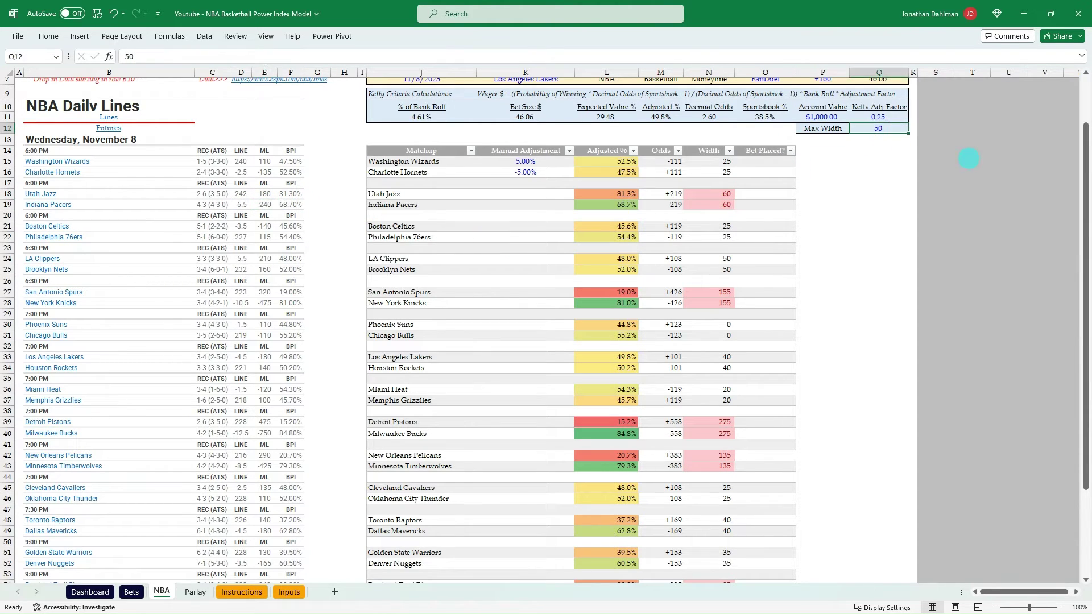
key("Return")
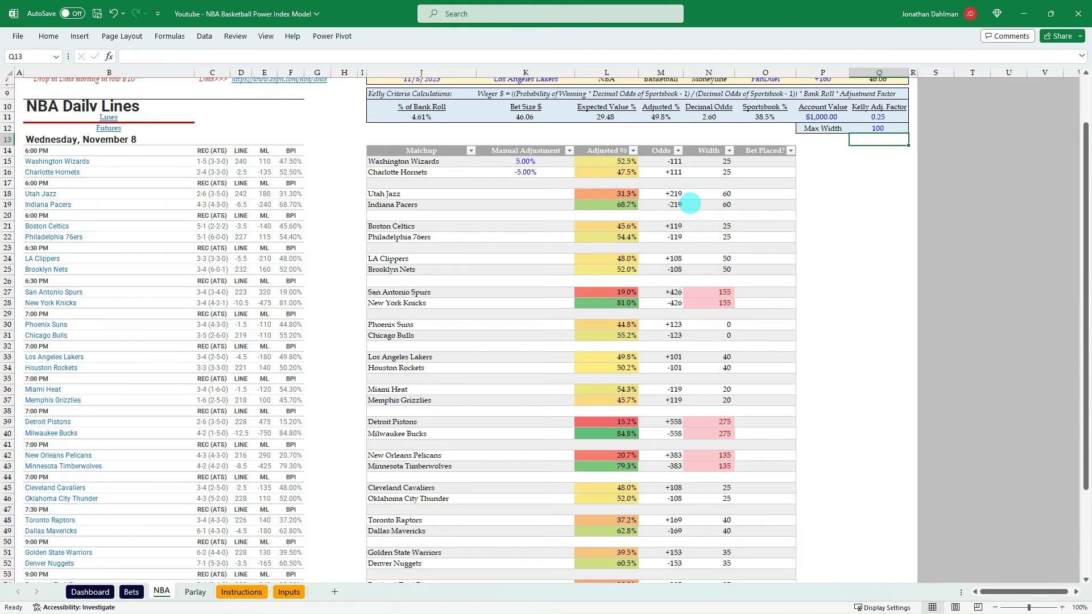
scroll(534, 218, "down", 3)
scroll(534, 218, "up", 3)
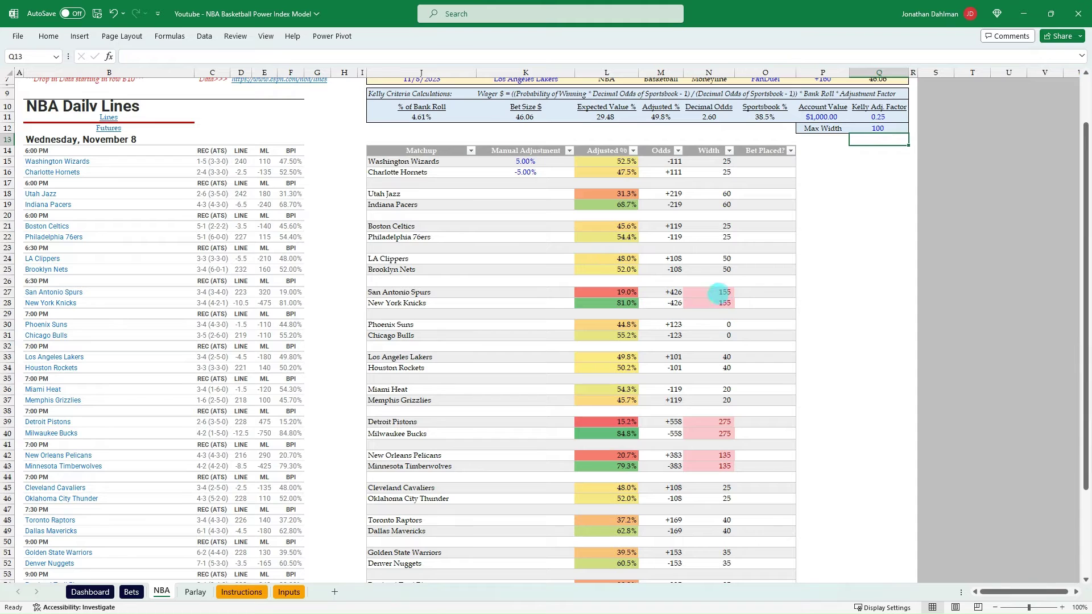
left_click(717, 293)
left_click(711, 304)
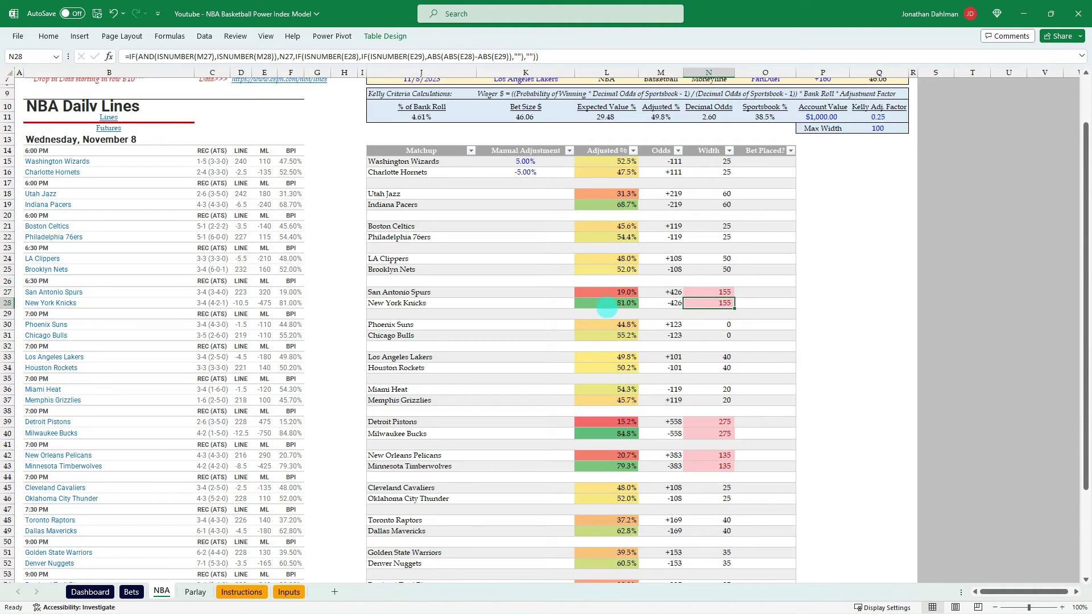
scroll(528, 309, "up", 1)
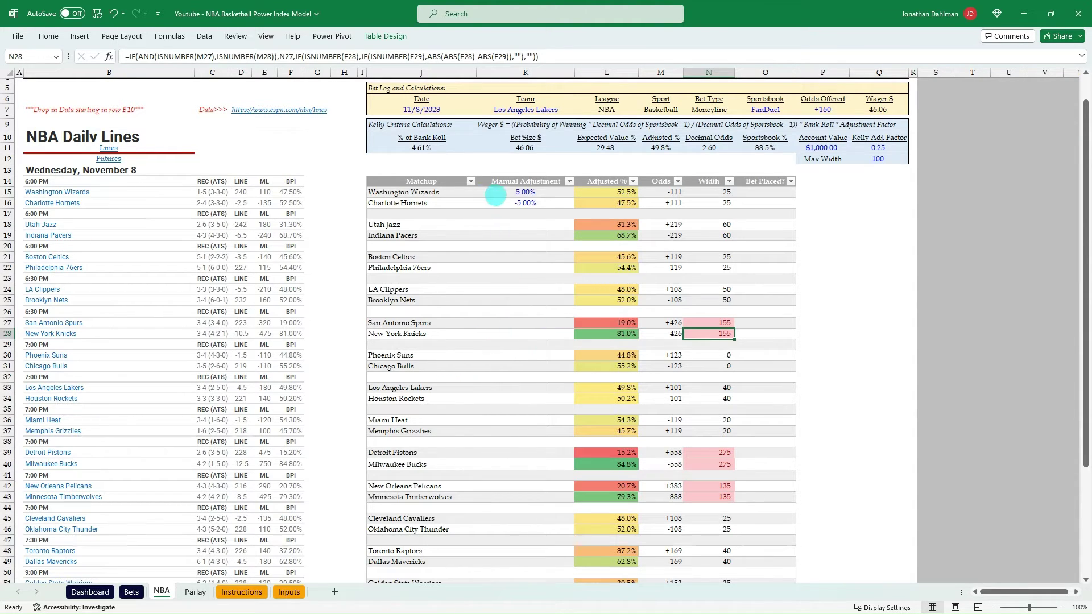
left_click(496, 193)
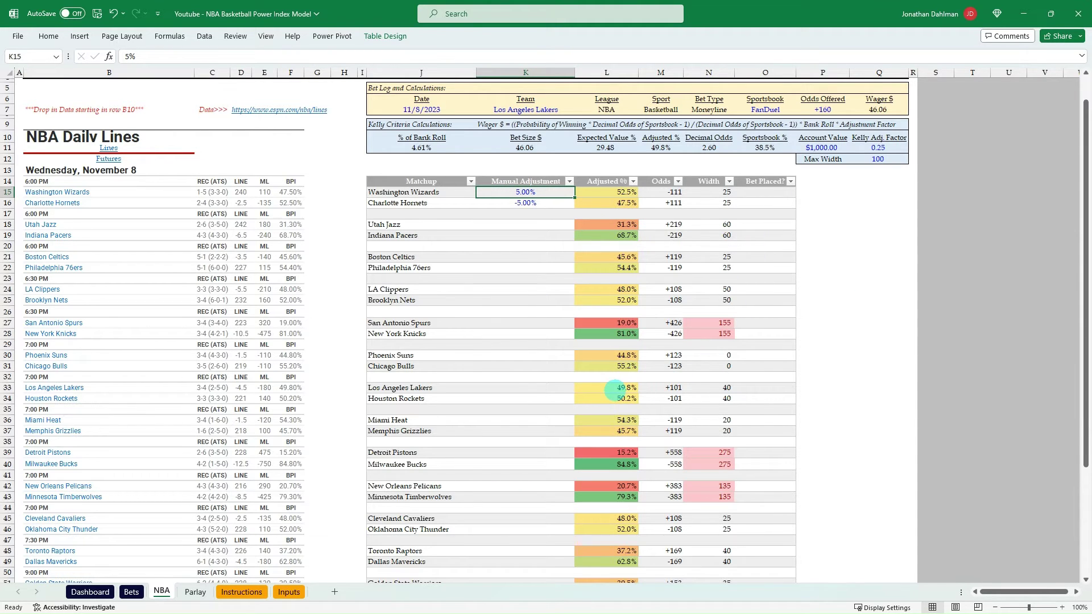
Clear the 5.00% and -5.00% manual adjustments in K15:K16
key("shift+Down")
key("Delete")
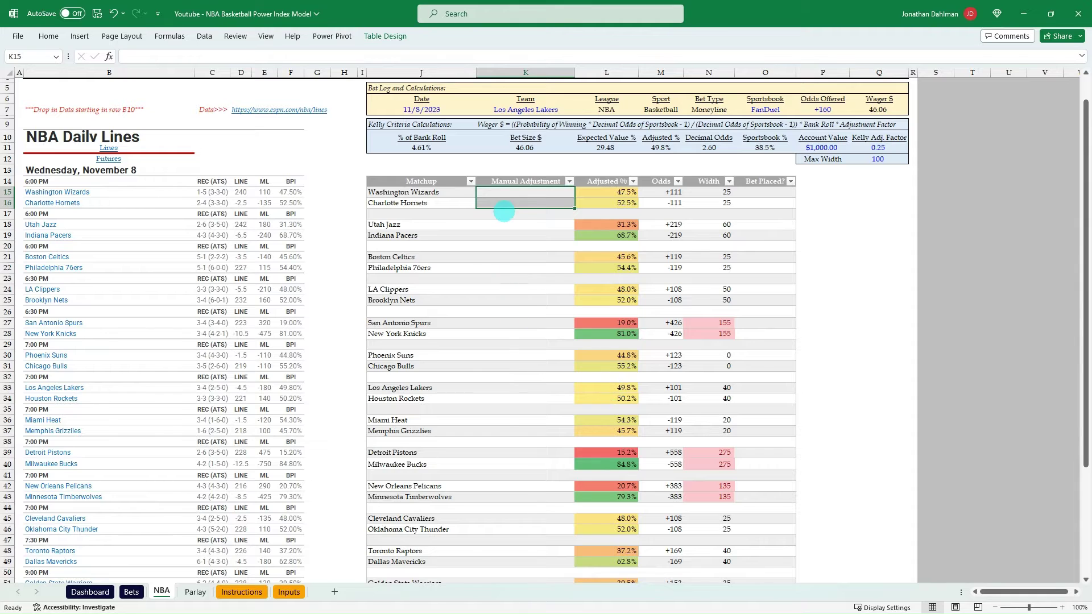
left_click(504, 203)
scroll(565, 273, "up", 1)
scroll(468, 358, "down", 5)
scroll(467, 359, "up", 5)
Review the bet log's % of Bank Roll, 11/8/2023 date, team, sportsbook and odds entries
left_click_drag(423, 168, 429, 162)
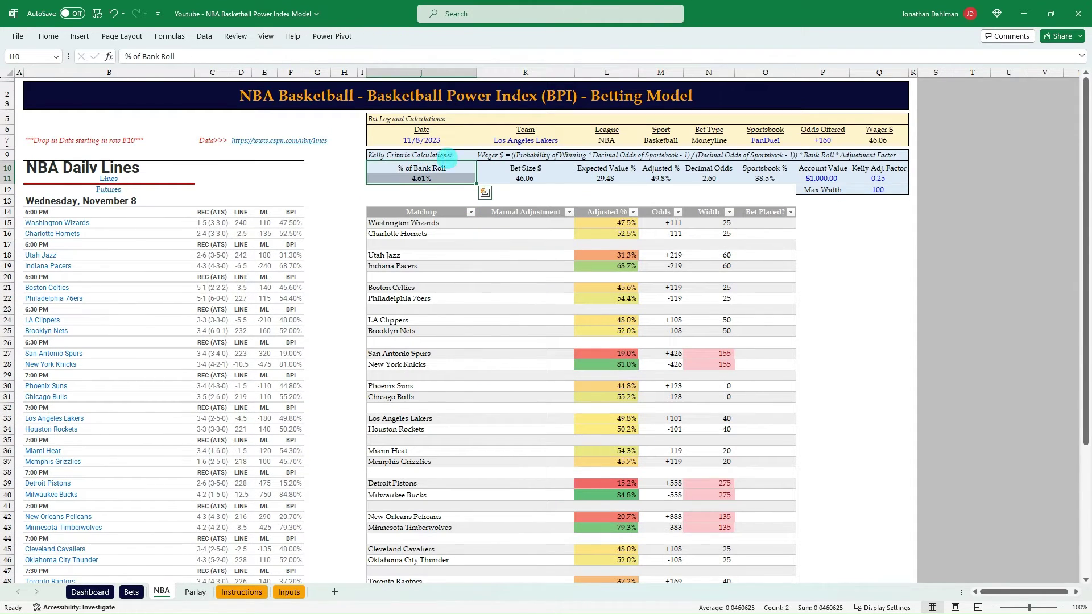
left_click(428, 140)
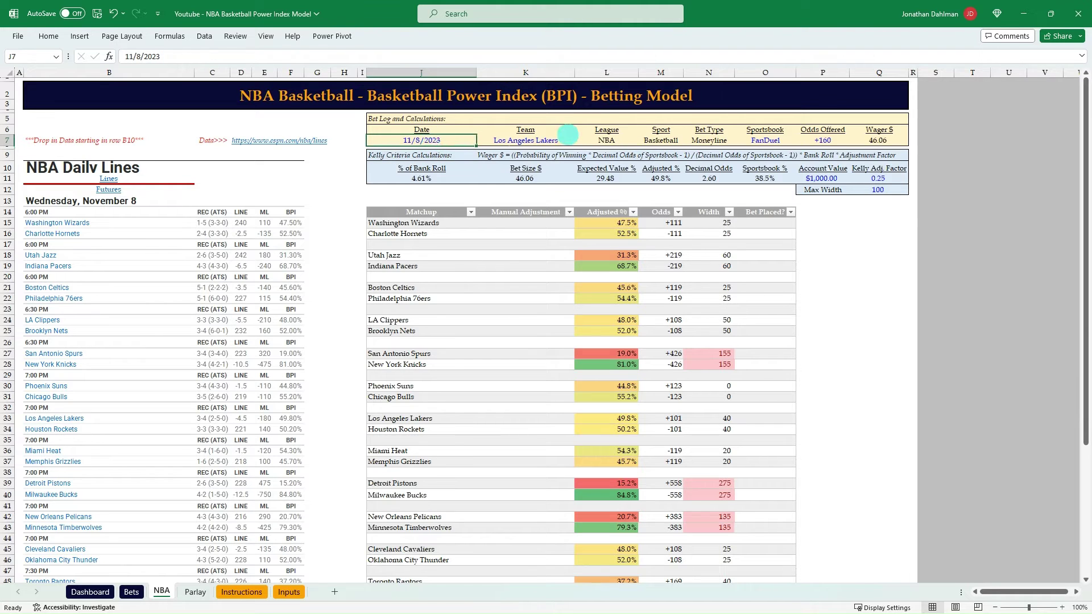
key("Tab")
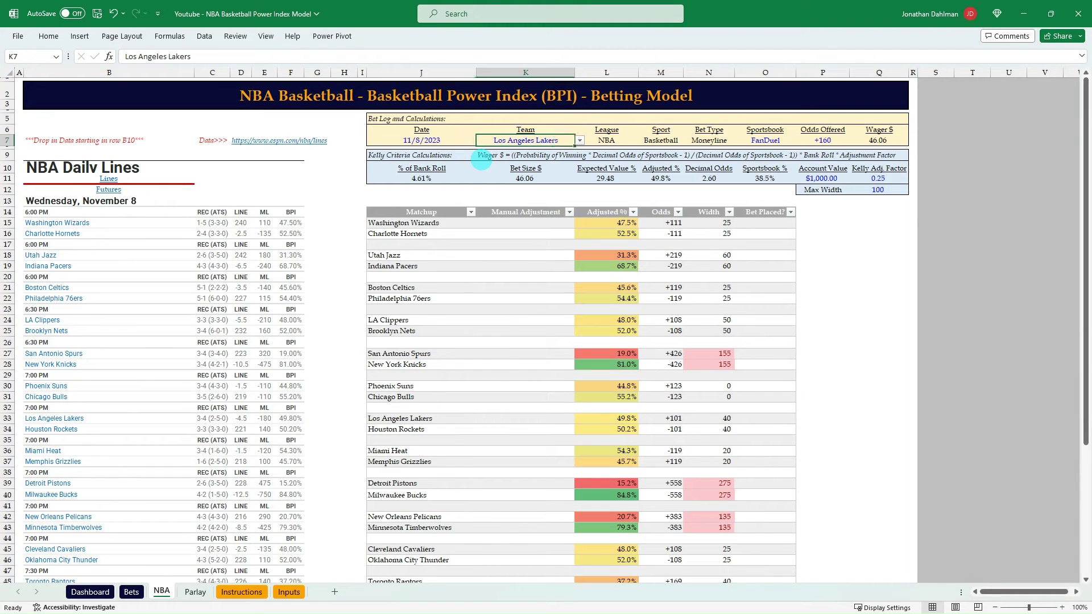
key("Tab")
key("Tab")
key("Tab")
key("Tab")
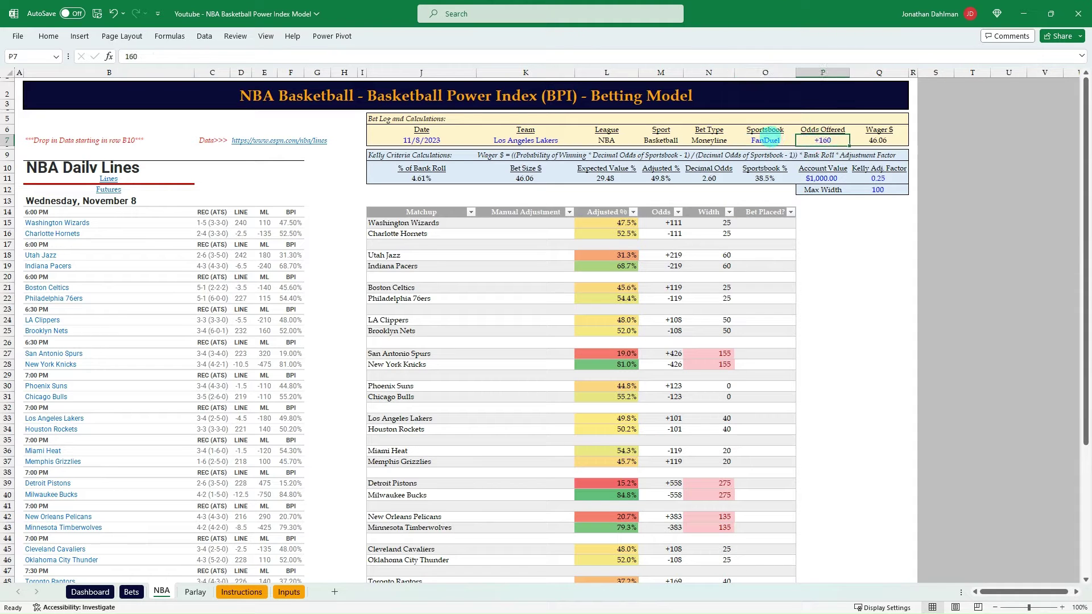
key("Tab")
key("Tab")
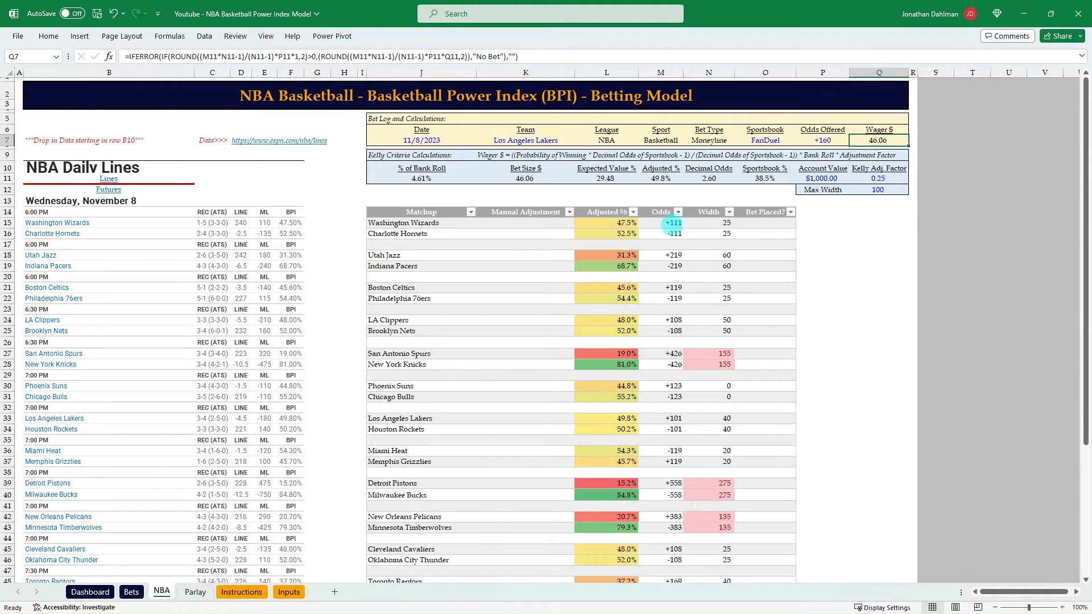
left_click(516, 225)
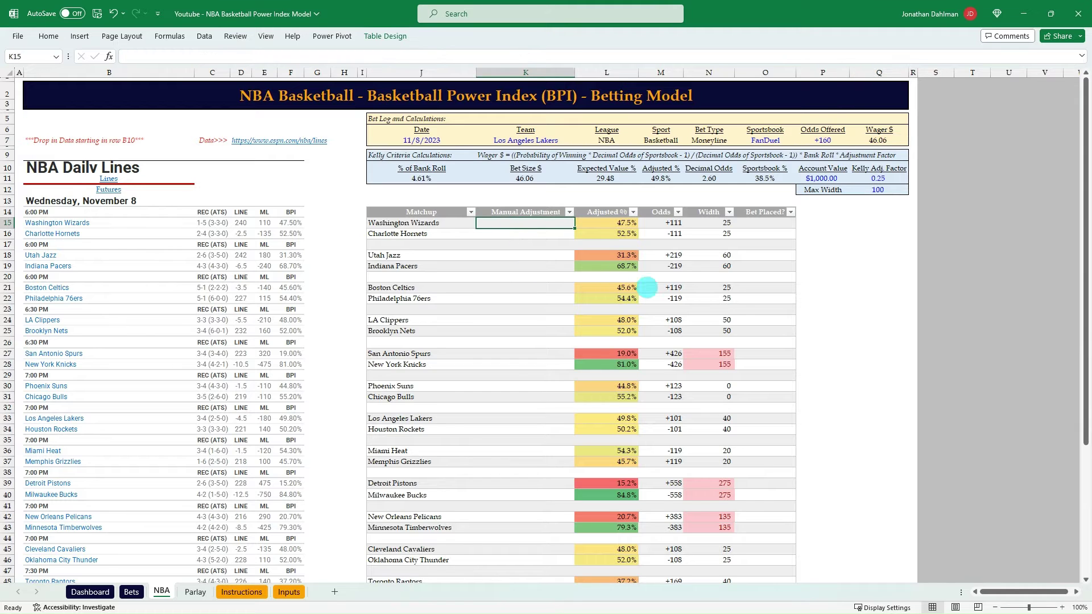
Switch to the Sportsbook Review tab in Chrome and scroll through the NBA odds
key("alt+Tab")
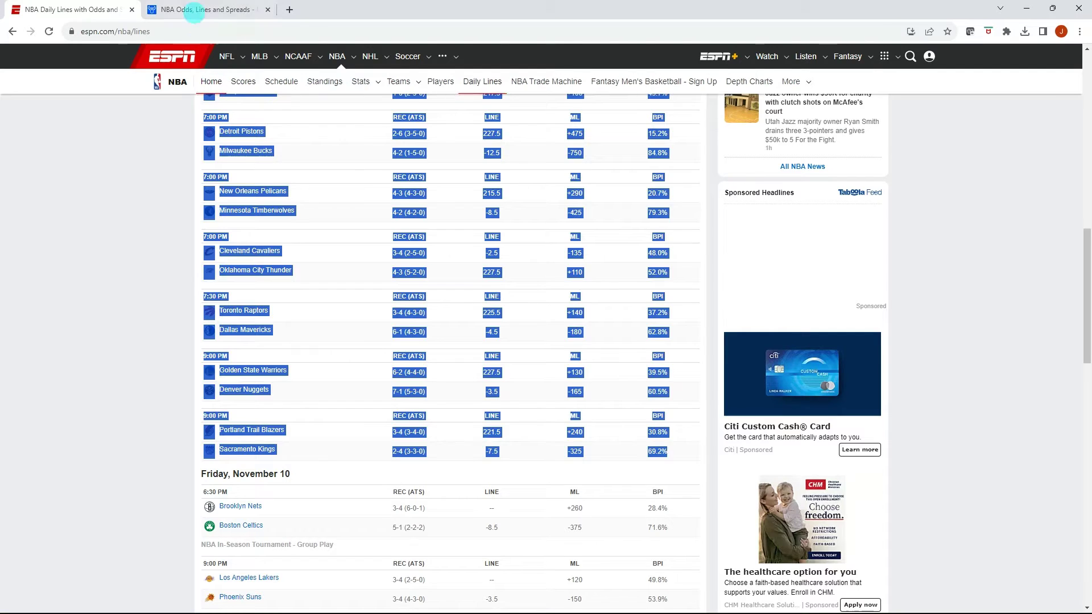
left_click(239, 10)
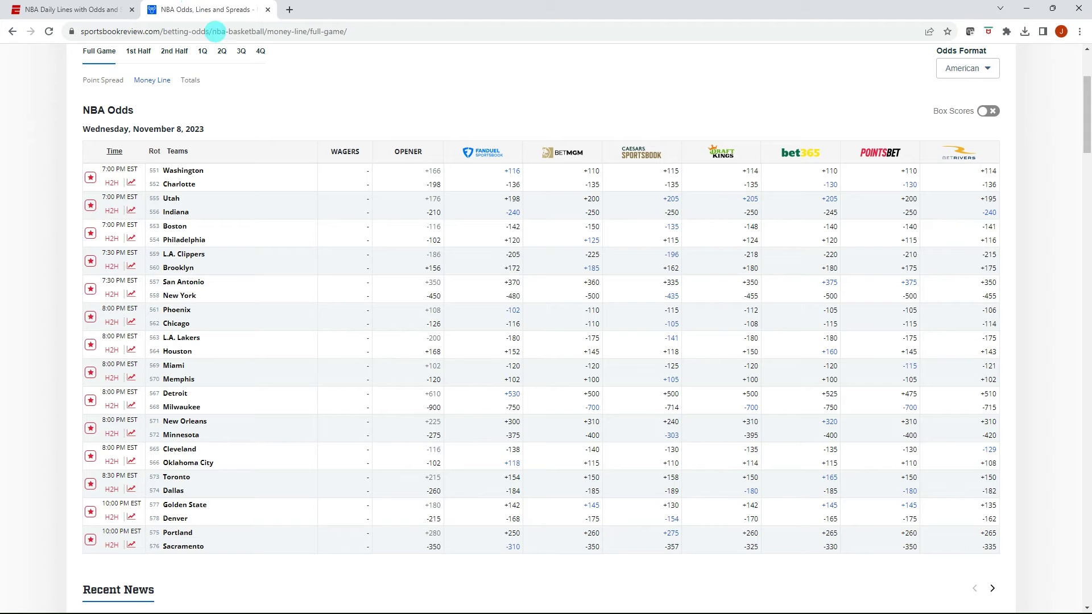
scroll(369, 230, "up", 1)
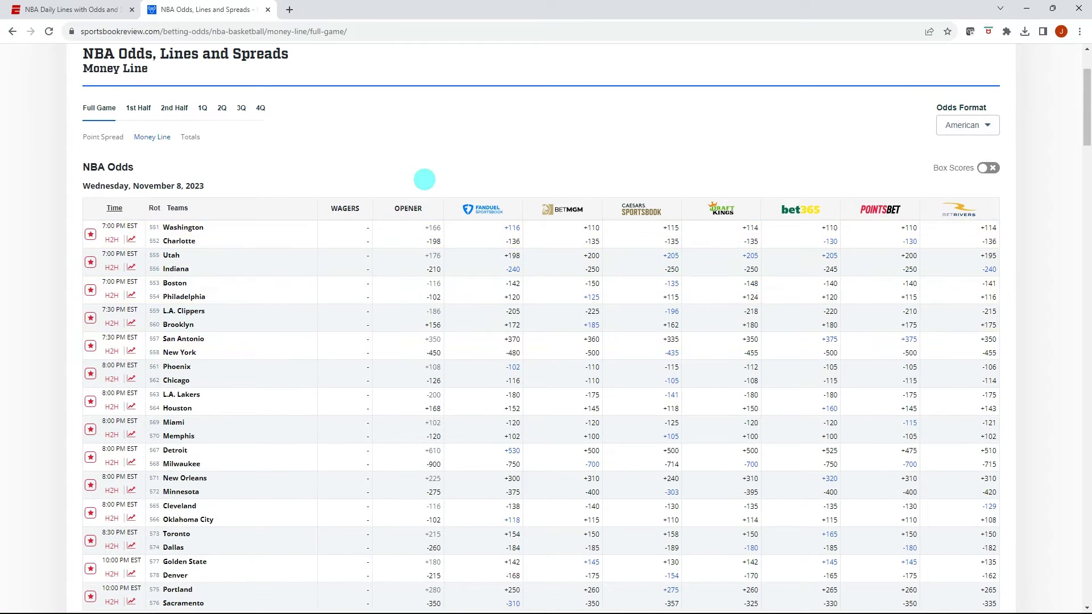
scroll(327, 241, "up", 1)
scroll(327, 241, "up", 3)
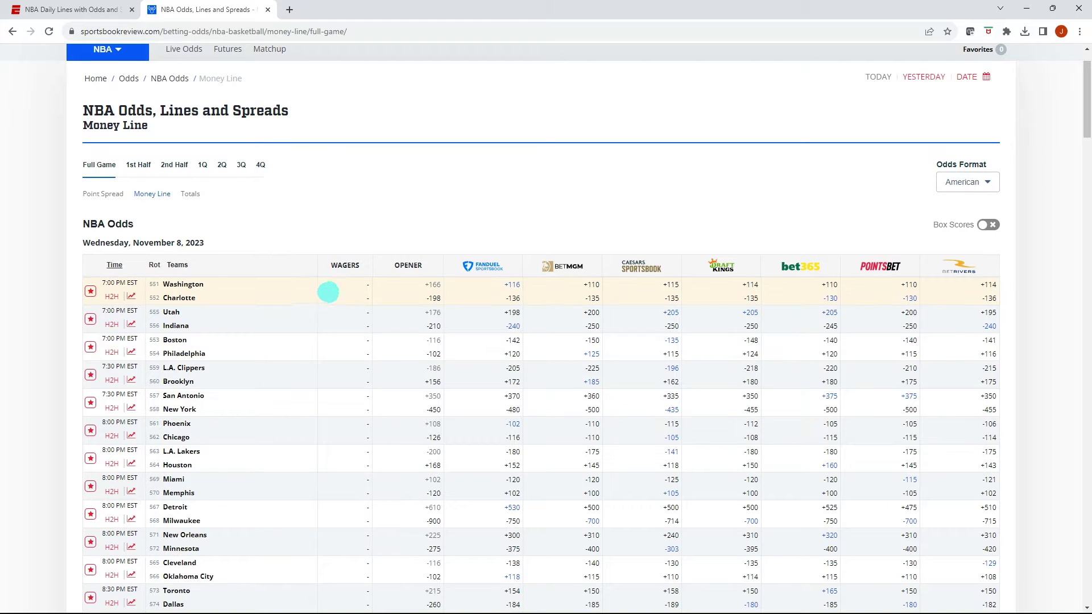
scroll(324, 249, "down", 2)
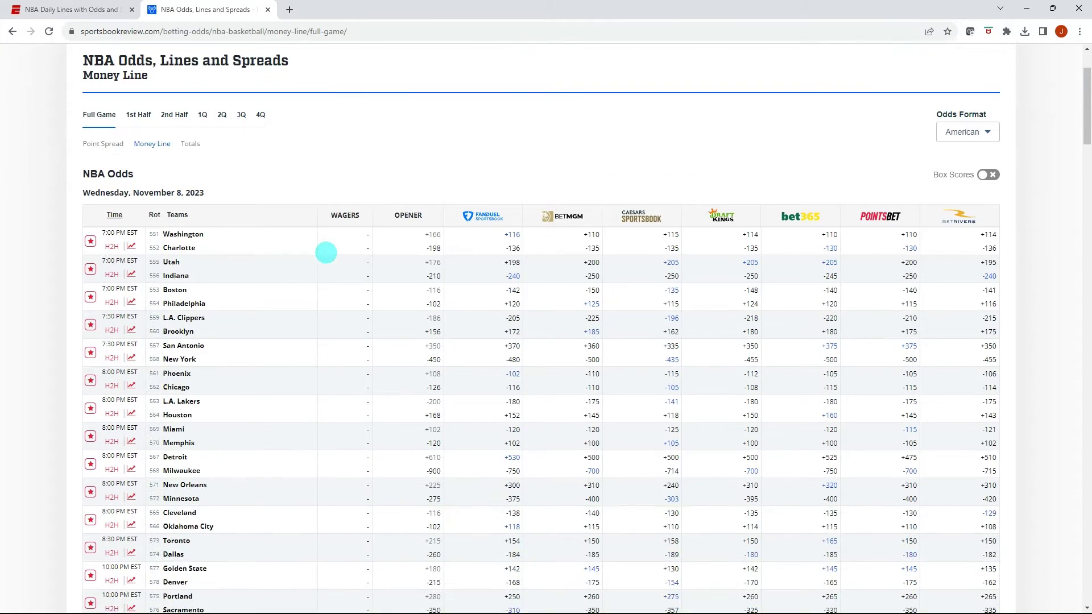
scroll(324, 248, "up", 3)
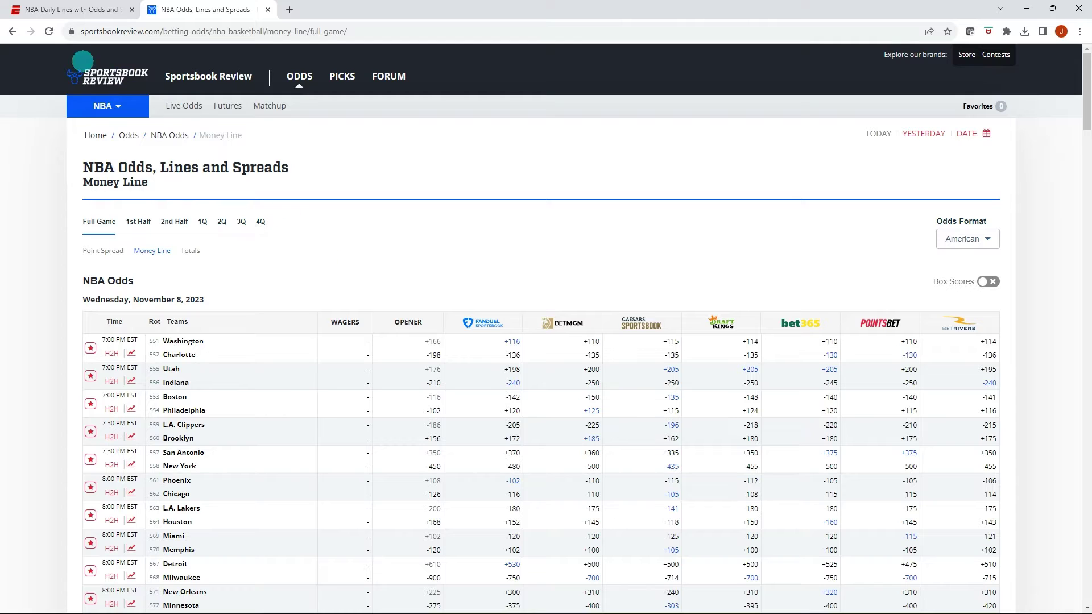
scroll(307, 224, "down", 2)
scroll(312, 231, "up", 1)
scroll(312, 231, "down", 1)
Browse Point Spread and Totals, then settle on the full-game Money Line odds
left_click(97, 137)
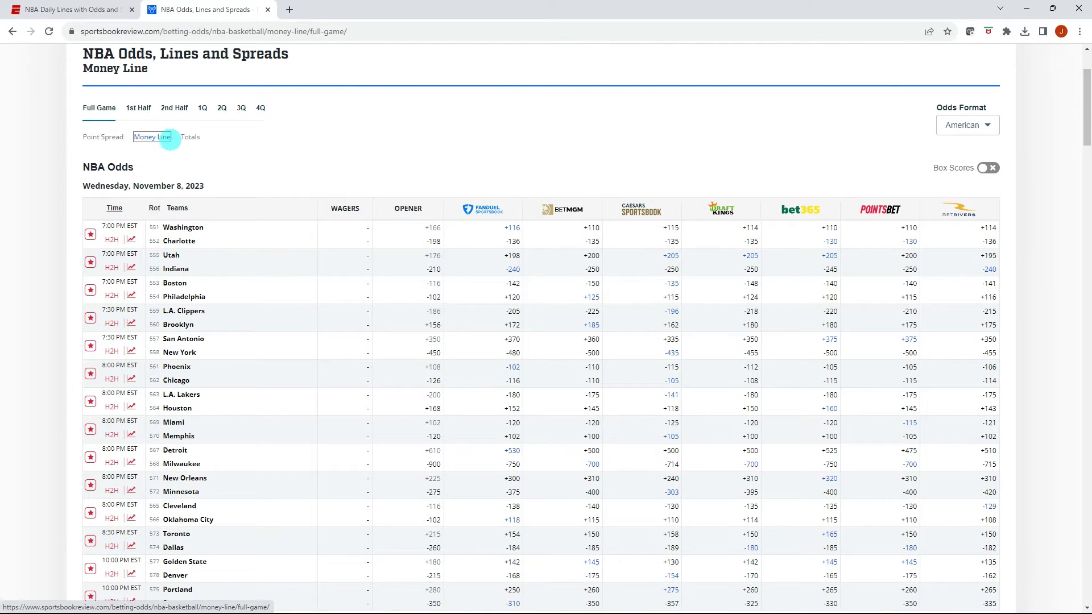
left_click(189, 137)
left_click(152, 251)
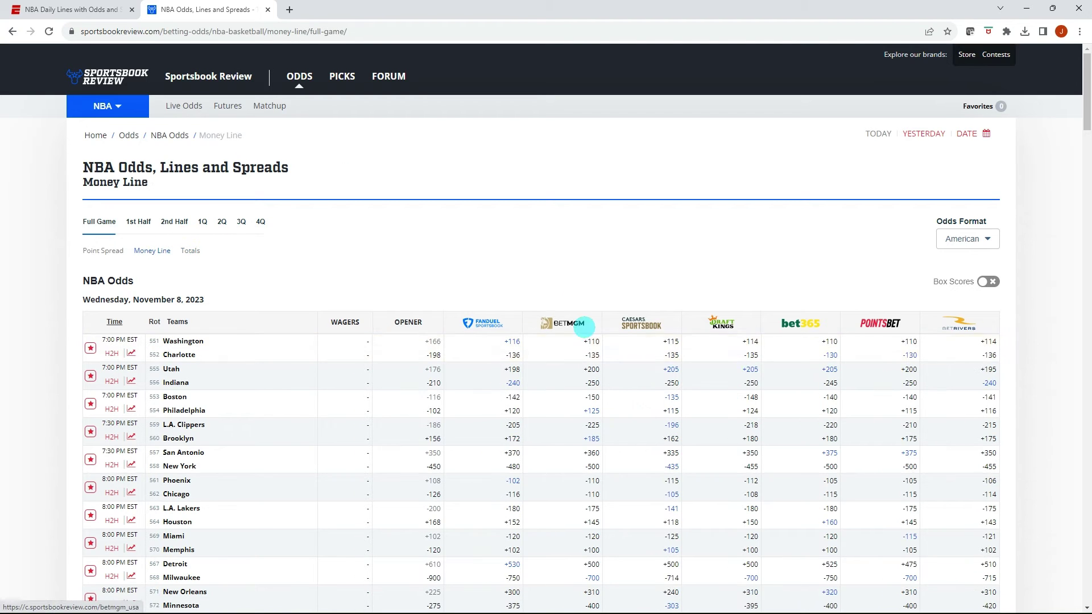
scroll(383, 220, "down", 4)
scroll(417, 168, "up", 1)
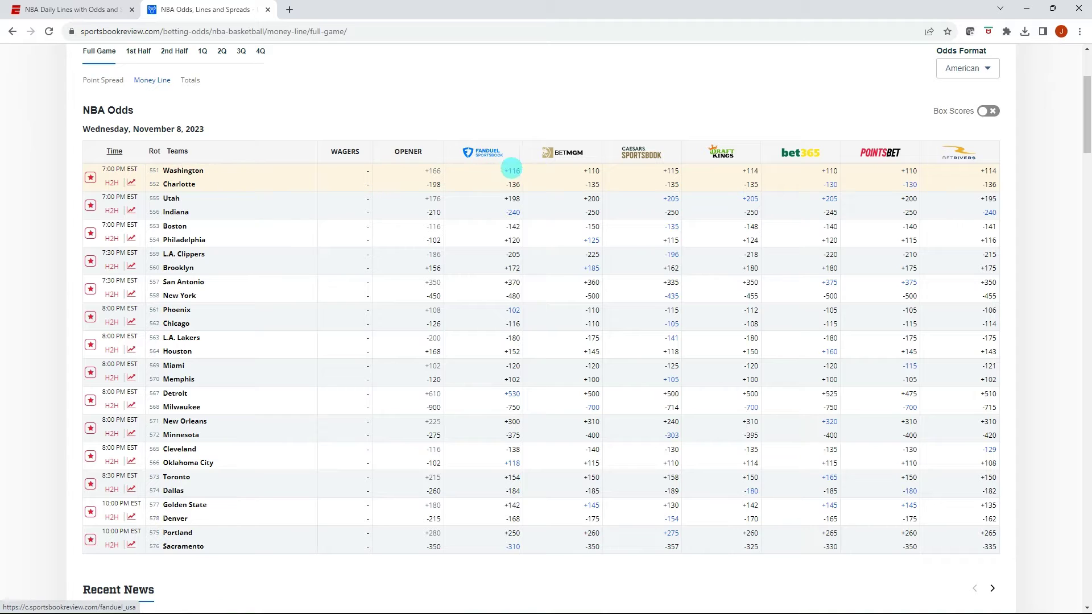
Compare the Wizards' odds formula in the workbook against the Sportsbook Review page
key("alt+Tab")
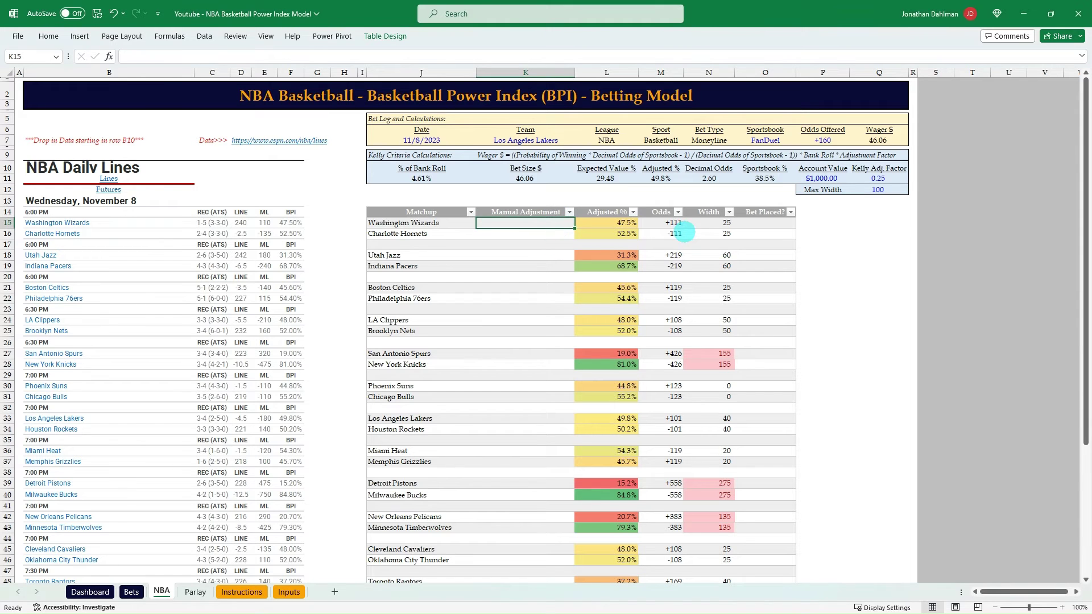
left_click(680, 228)
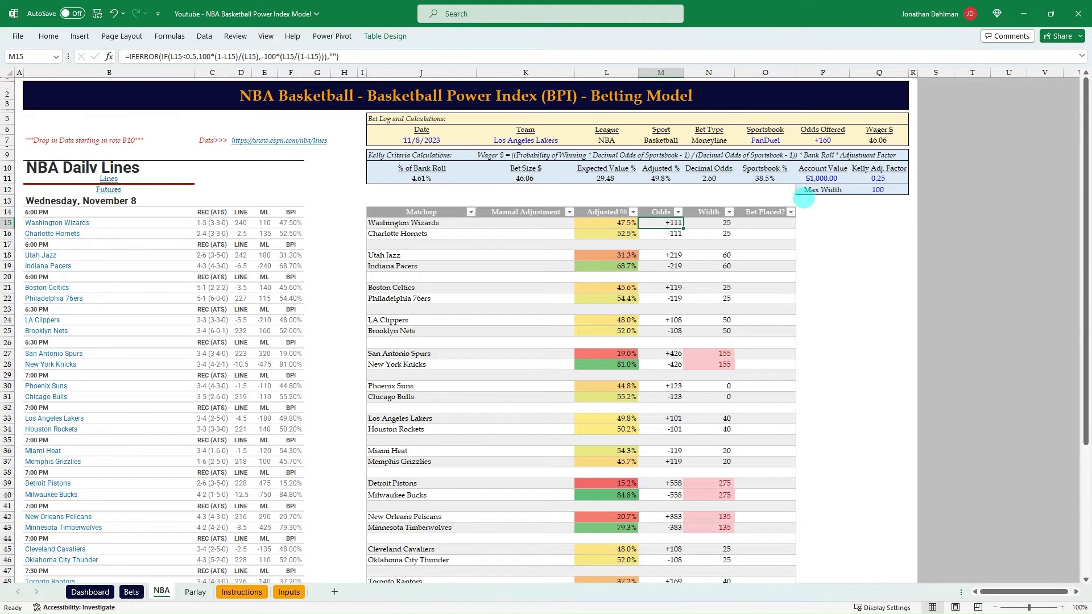
key("alt+Tab")
key("alt+Tab")
left_click(822, 140)
left_click(765, 140)
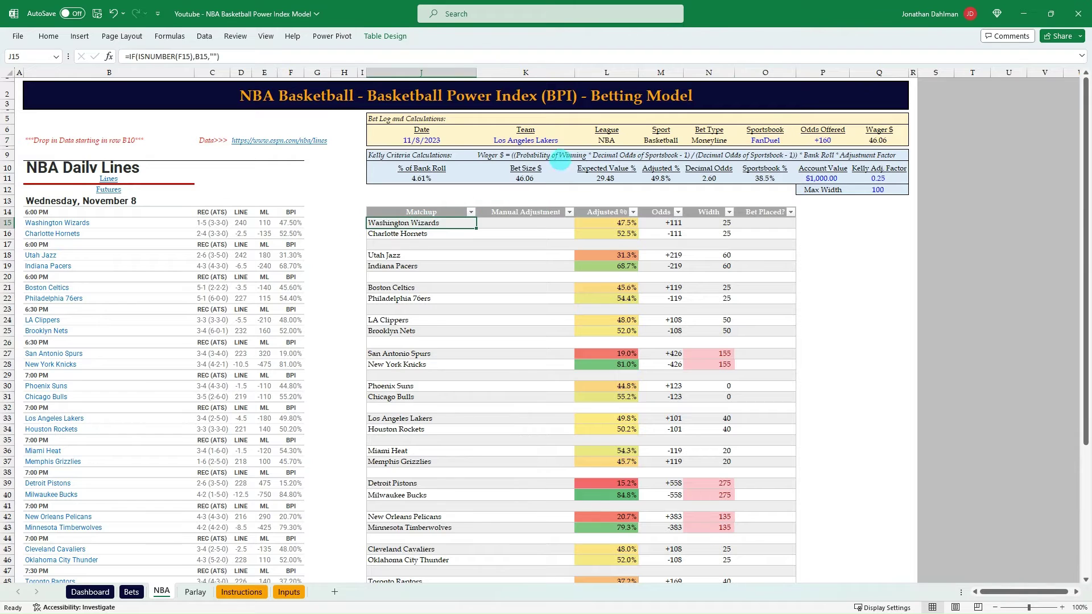
Set the bet log team to Washington Wizards and the odds offered to +116
left_click(558, 141)
type("Was")
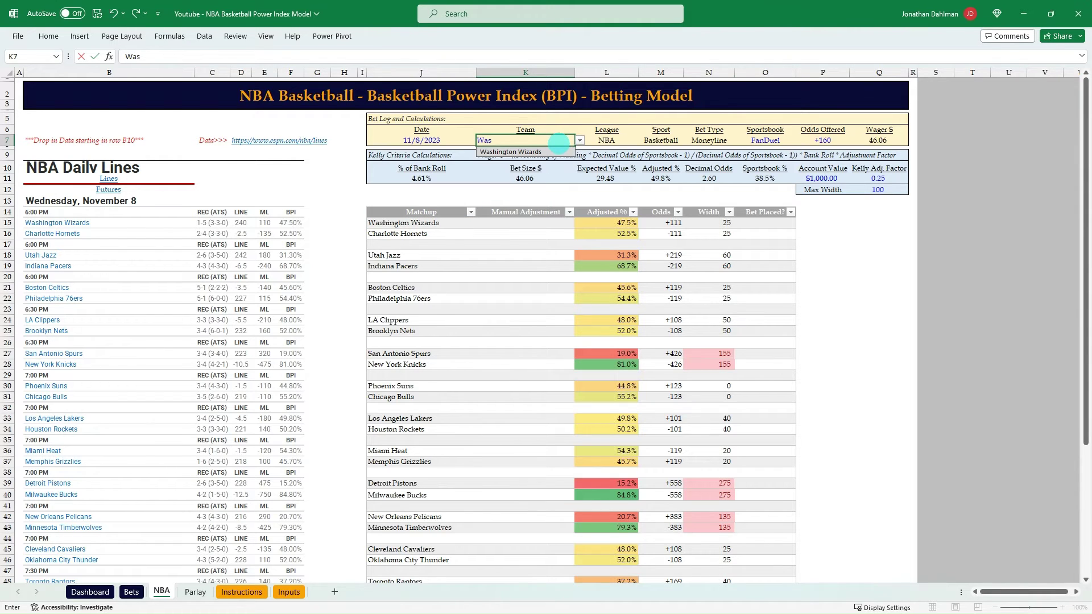
key("Return")
key("Right")
left_click(823, 141)
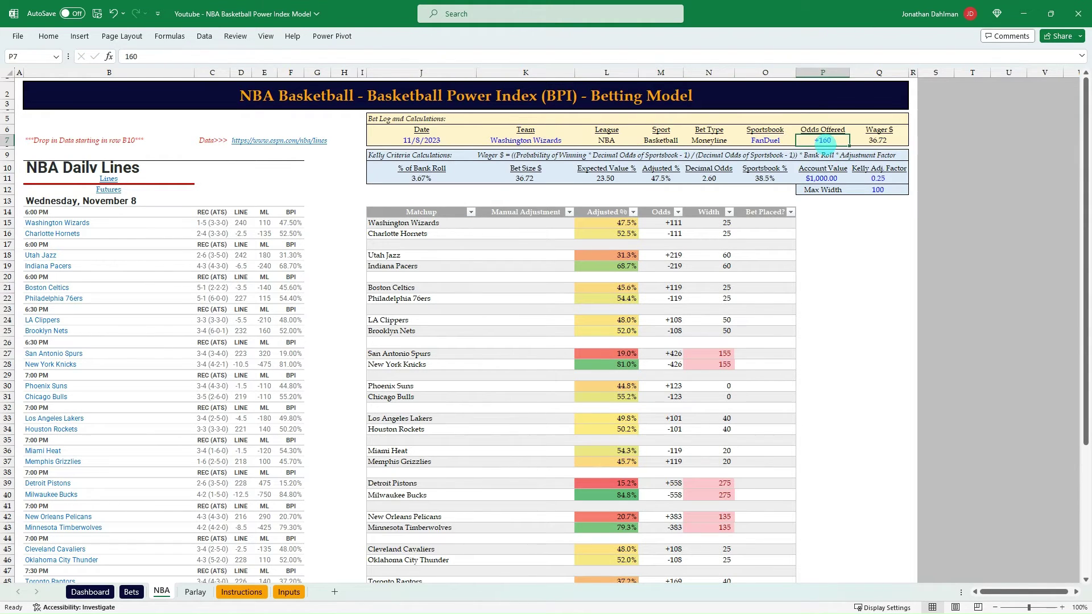
type("116")
key("Tab")
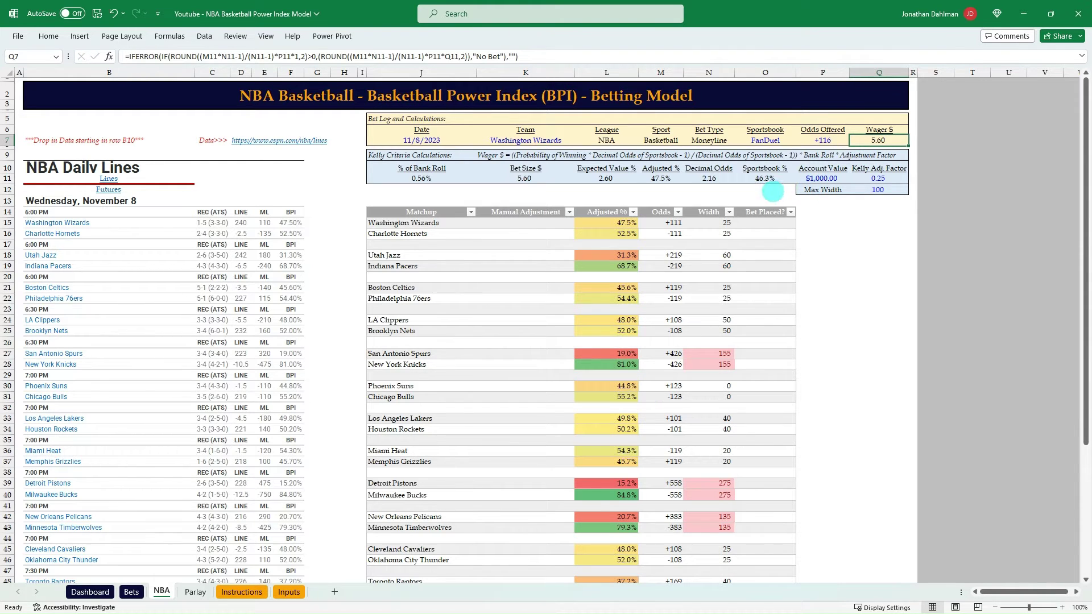
left_click(822, 179)
key("Right")
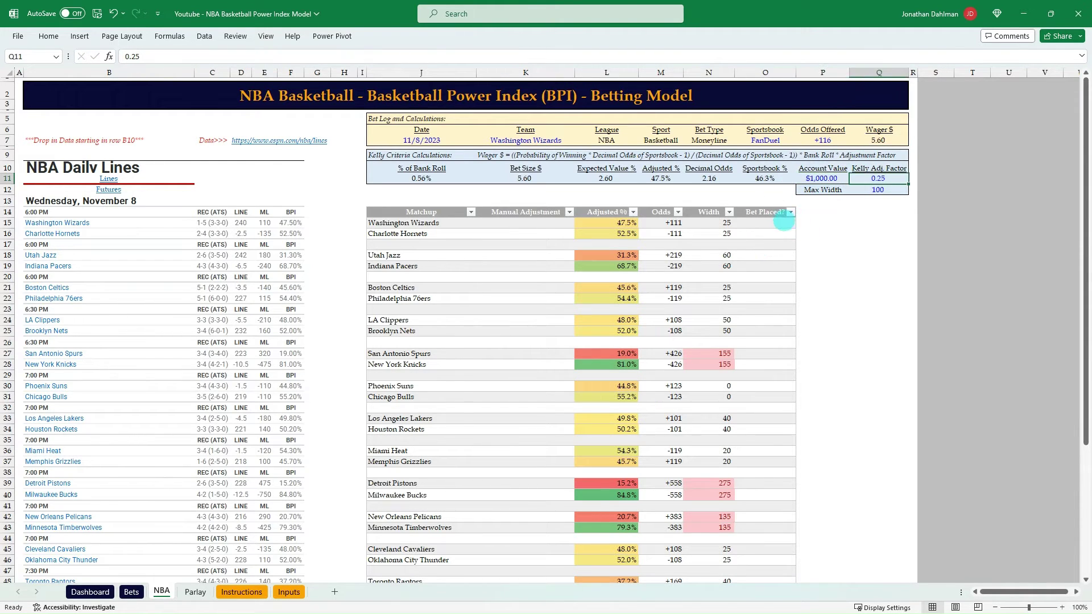
left_click(437, 179)
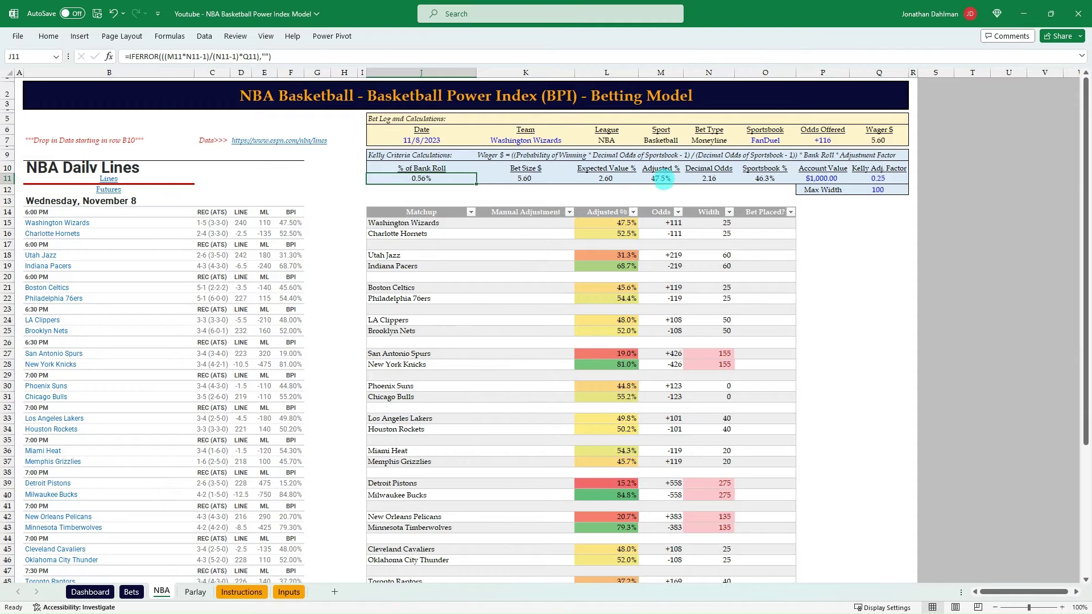
key("Right")
key("Right")
key("Right")
key("Right")
key("Right")
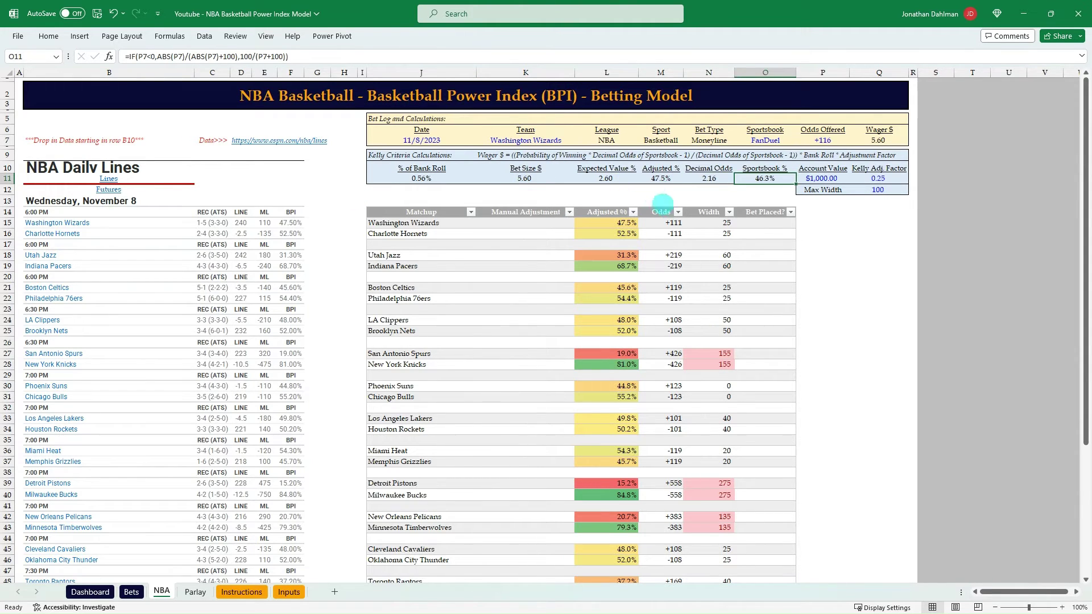
left_click(626, 223)
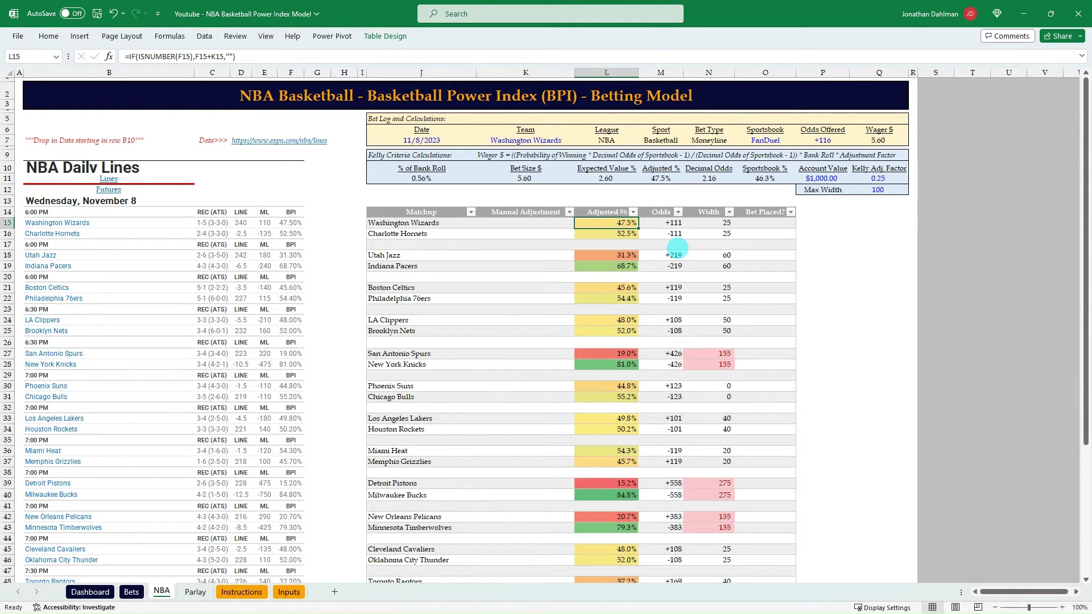
left_click(765, 179)
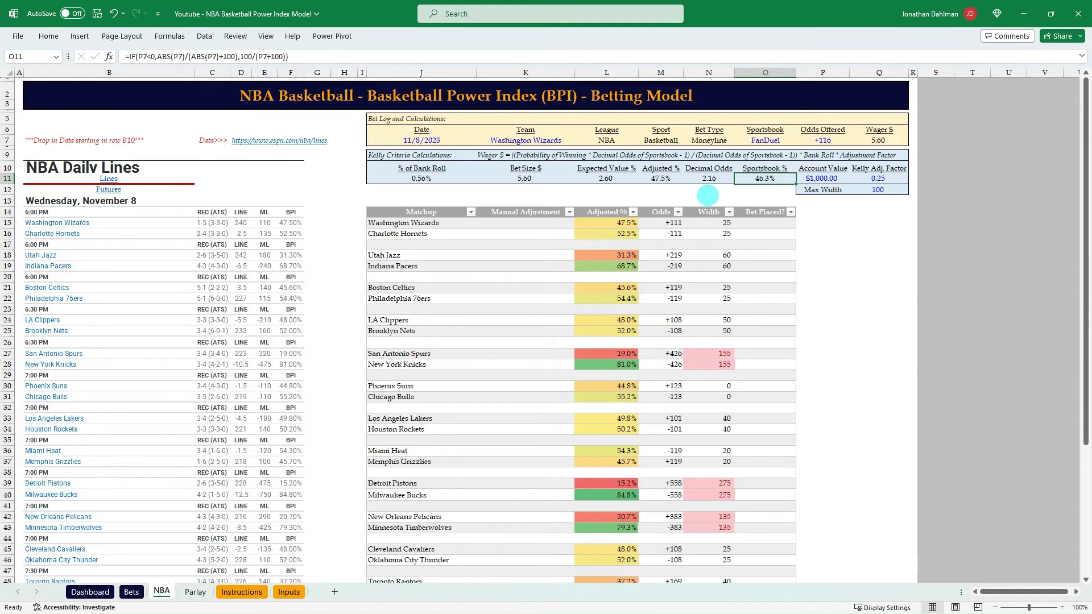
left_click(612, 222)
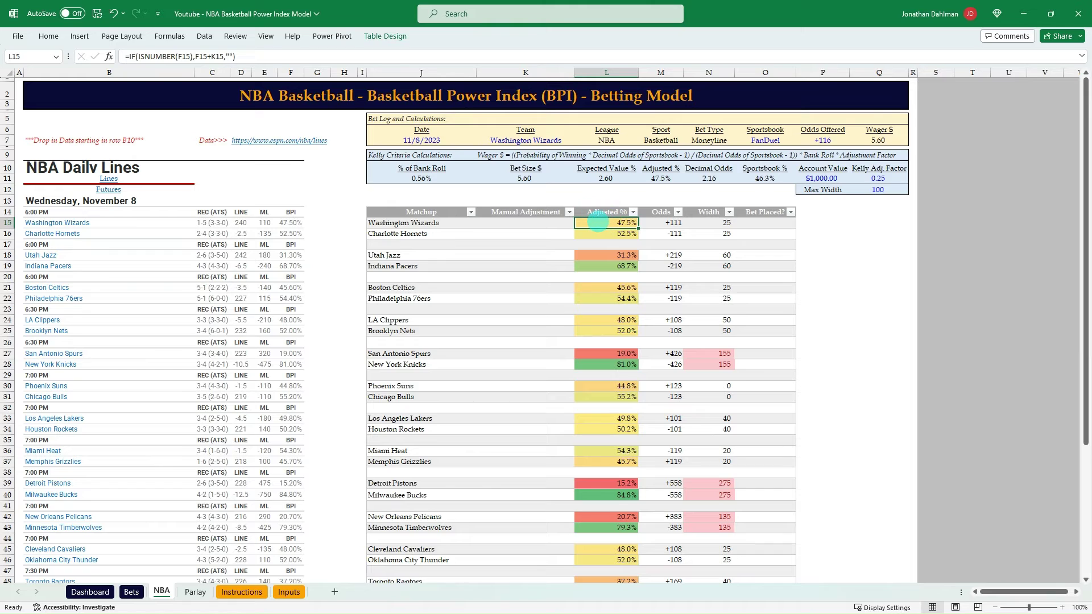
left_click(739, 179)
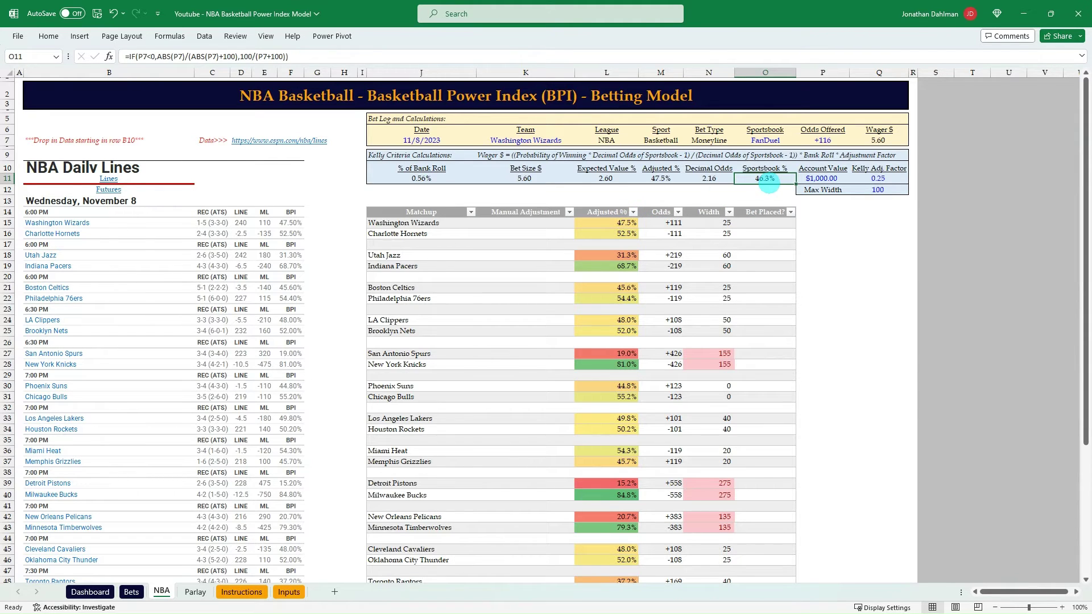
left_click(615, 224)
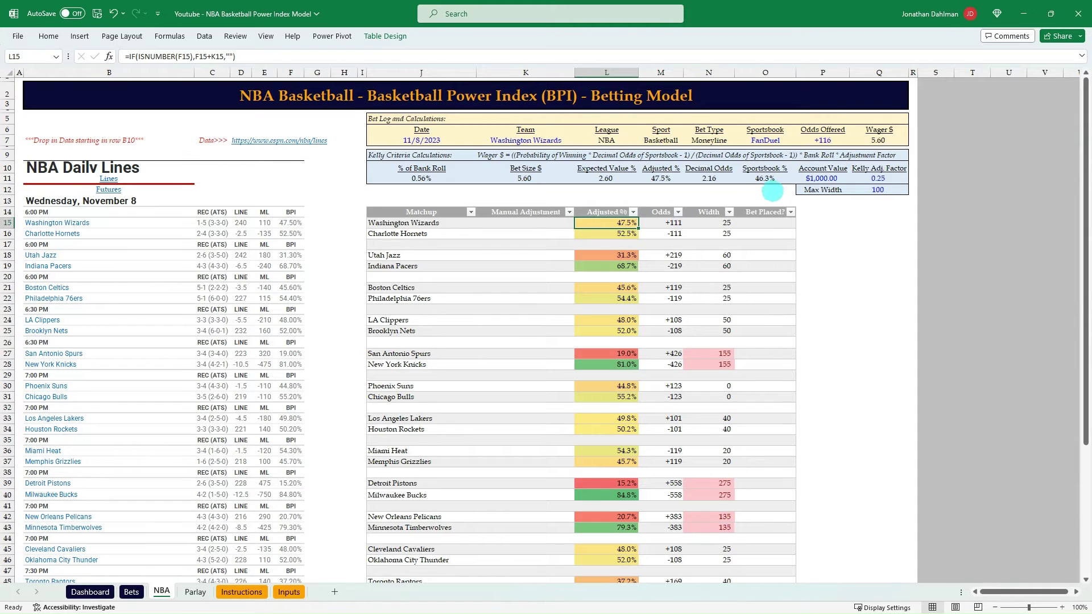
left_click(768, 181)
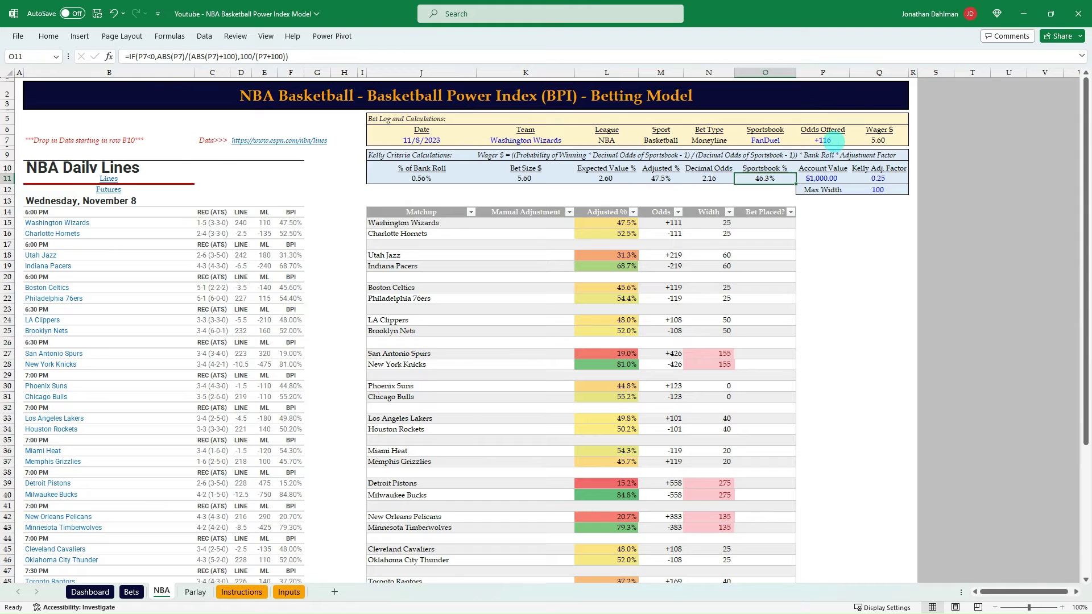
left_click(833, 141)
left_click(765, 178)
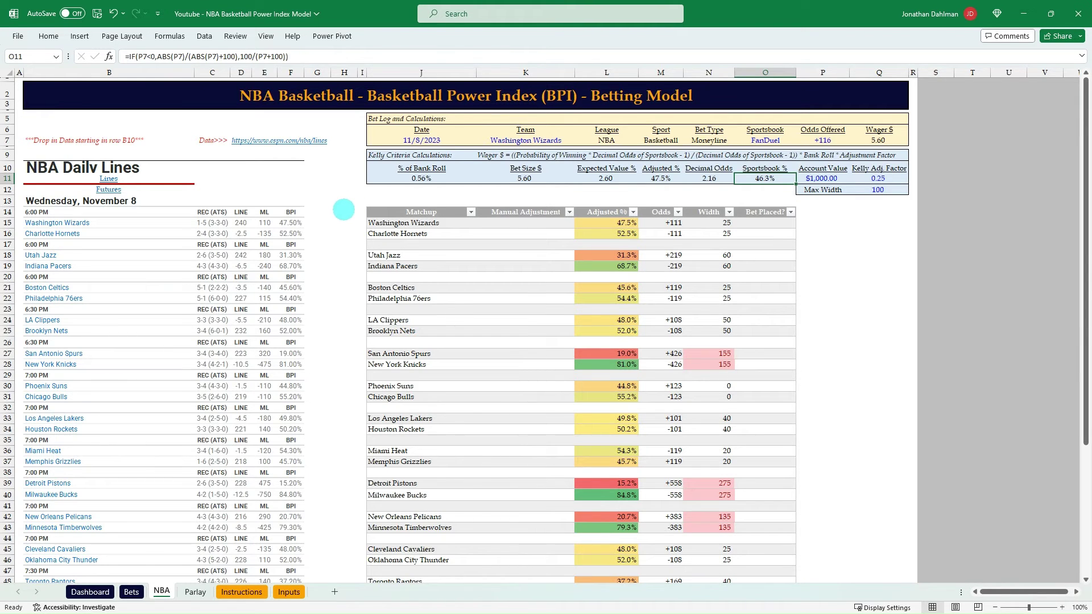
scroll(343, 211, "down", 1)
scroll(342, 212, "down", 1)
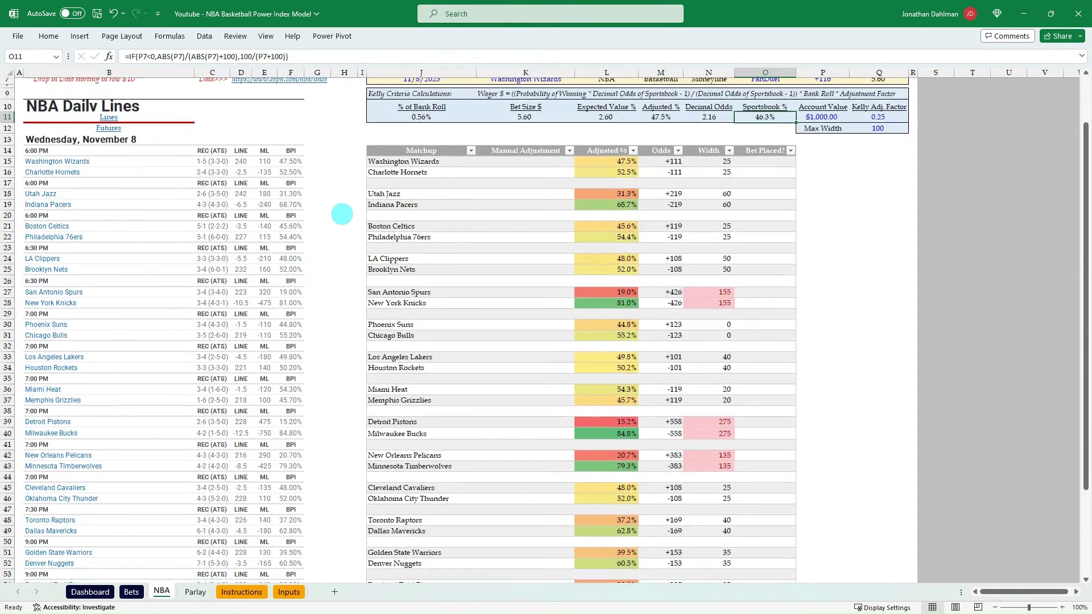
scroll(342, 213, "up", 2)
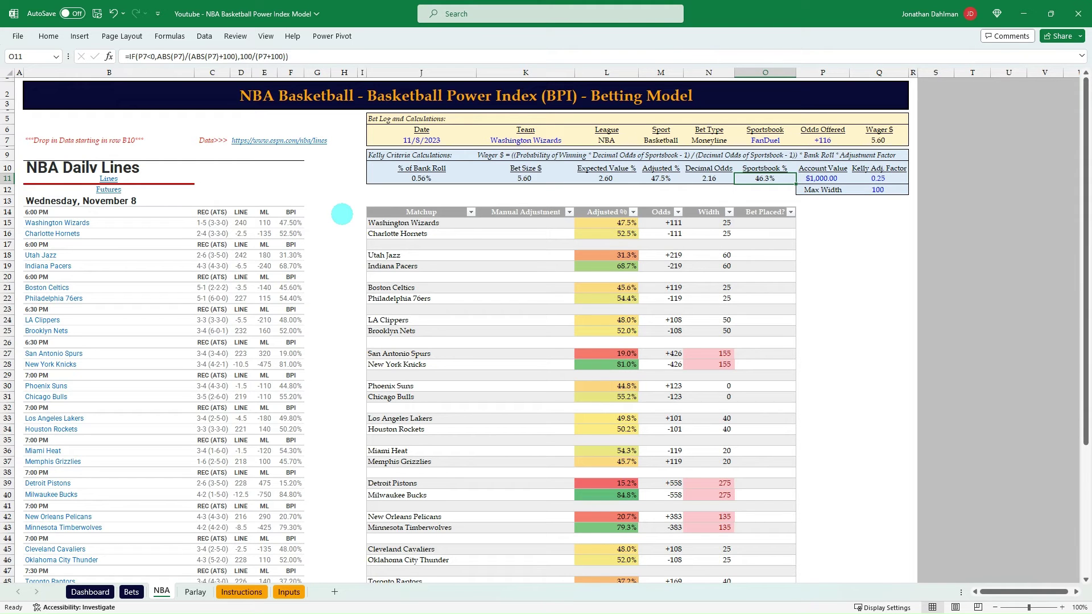
scroll(342, 213, "down", 2)
scroll(342, 214, "up", 2)
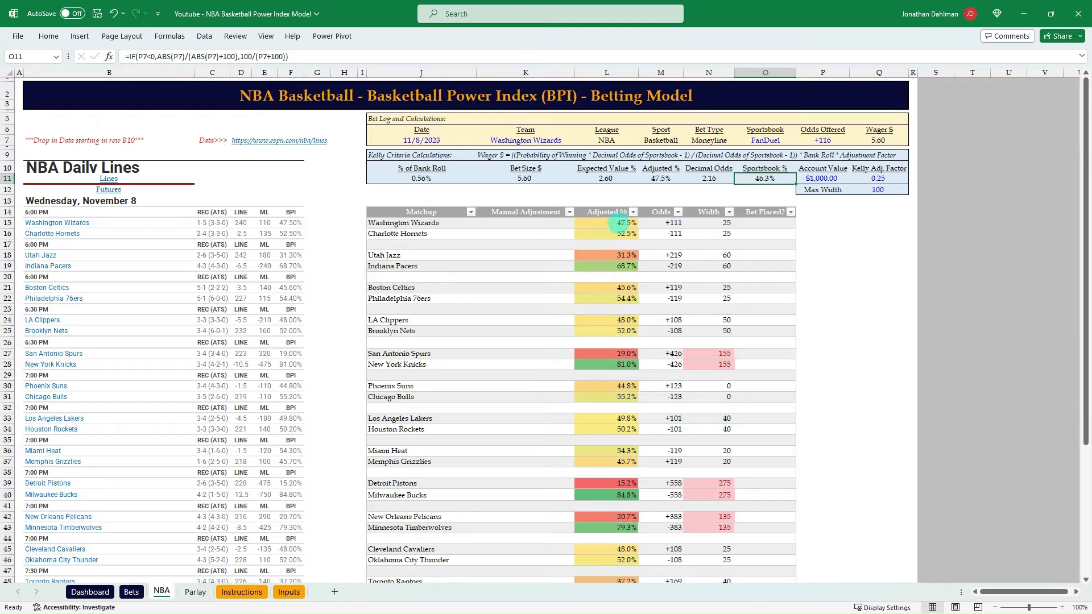
left_click(603, 222)
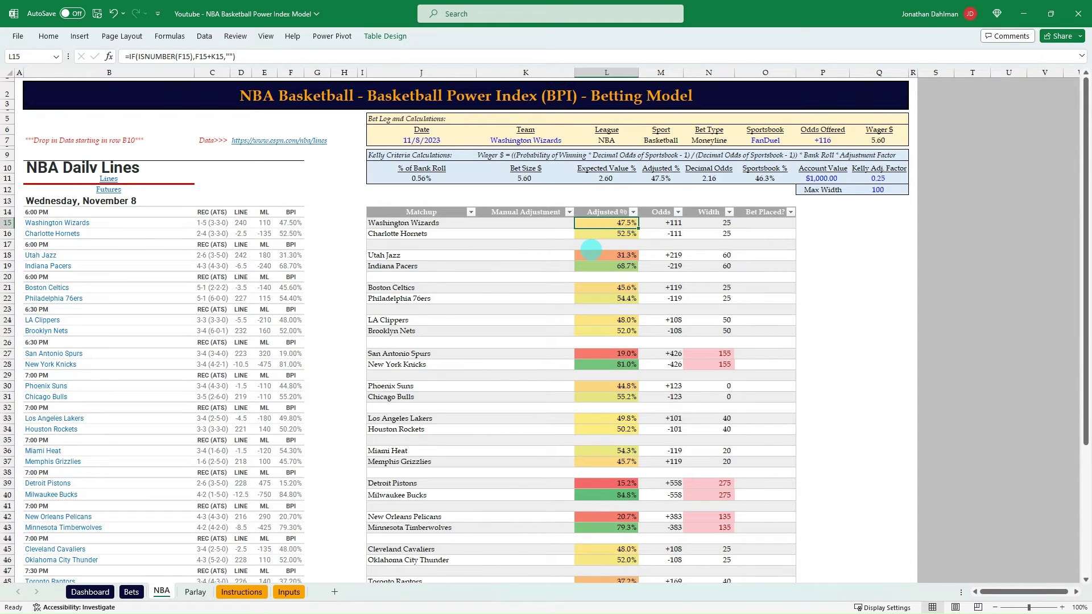
left_click(763, 179)
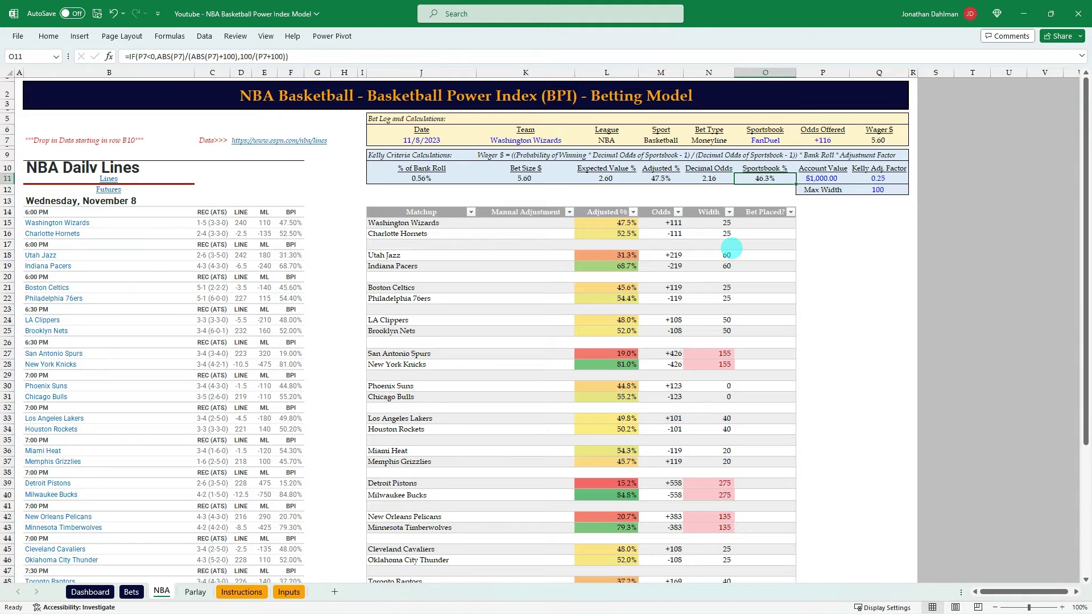
scroll(643, 252, "down", 1)
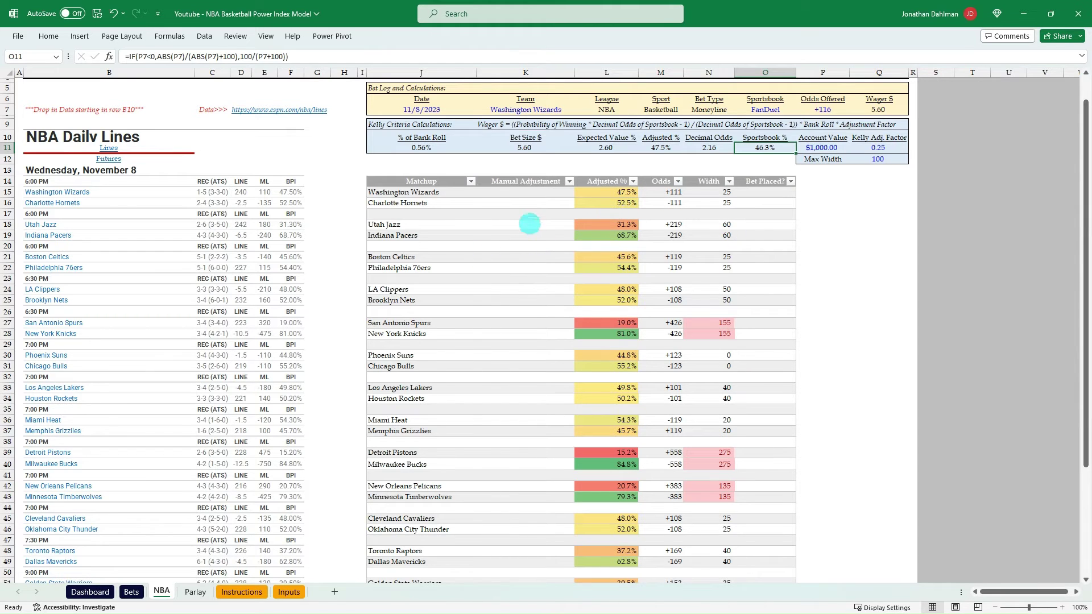
left_click(589, 225)
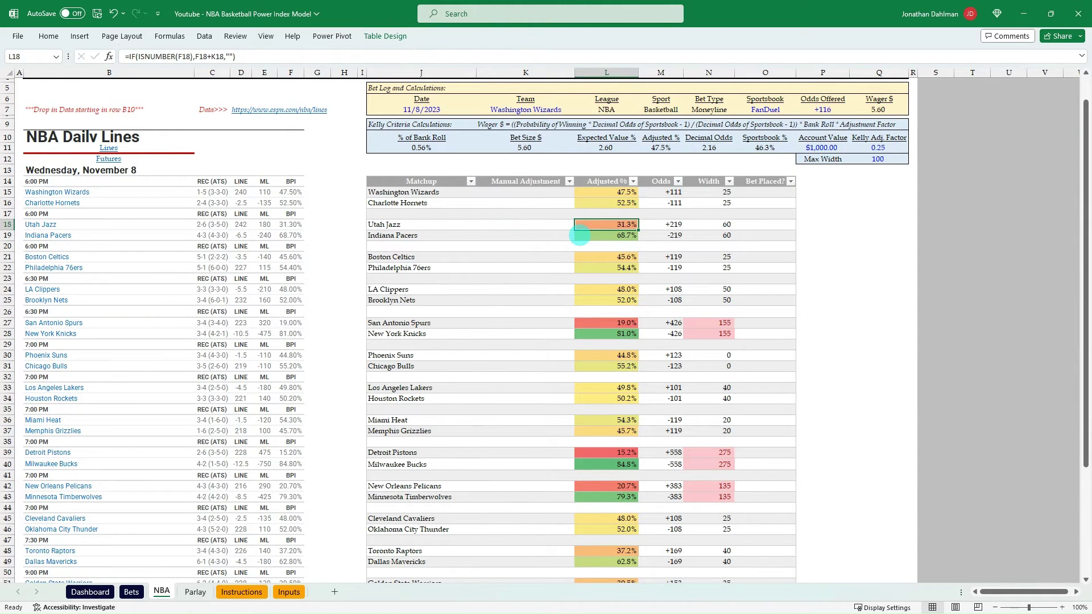
left_click(582, 235)
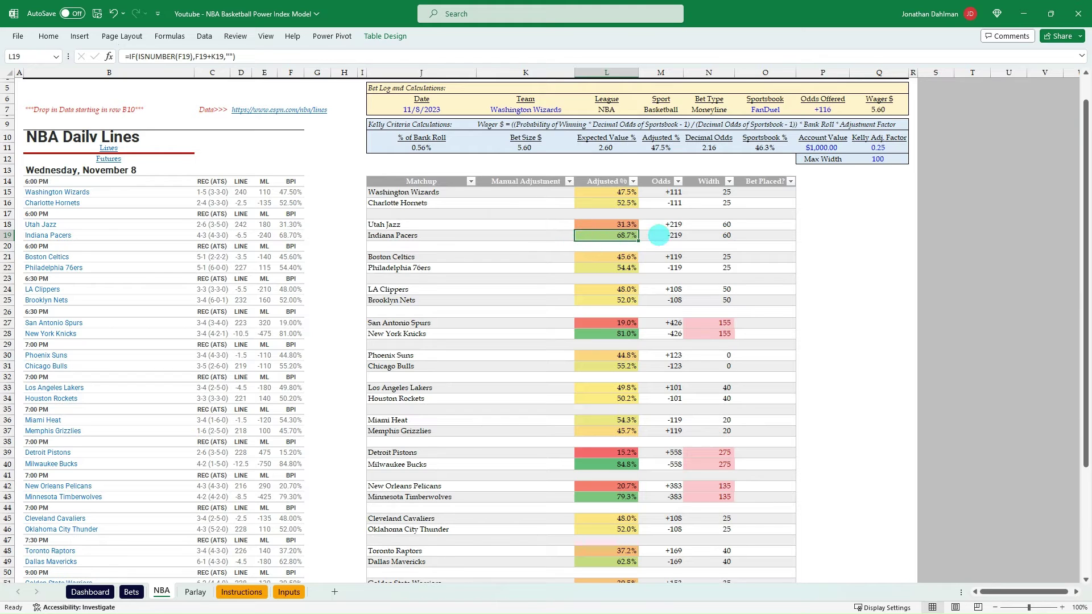
left_click(659, 227)
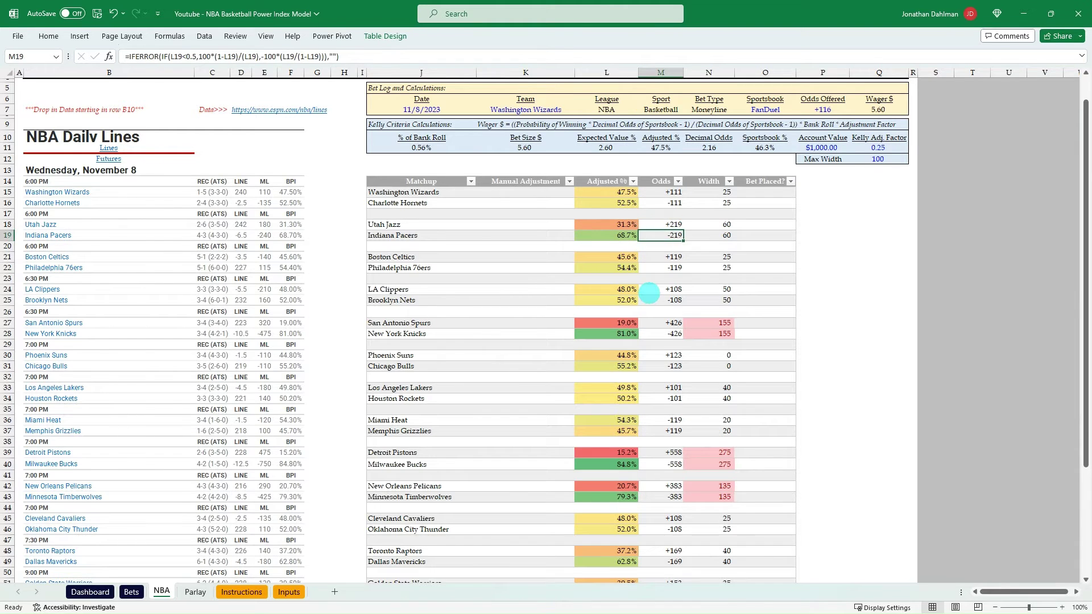
key("alt+Tab")
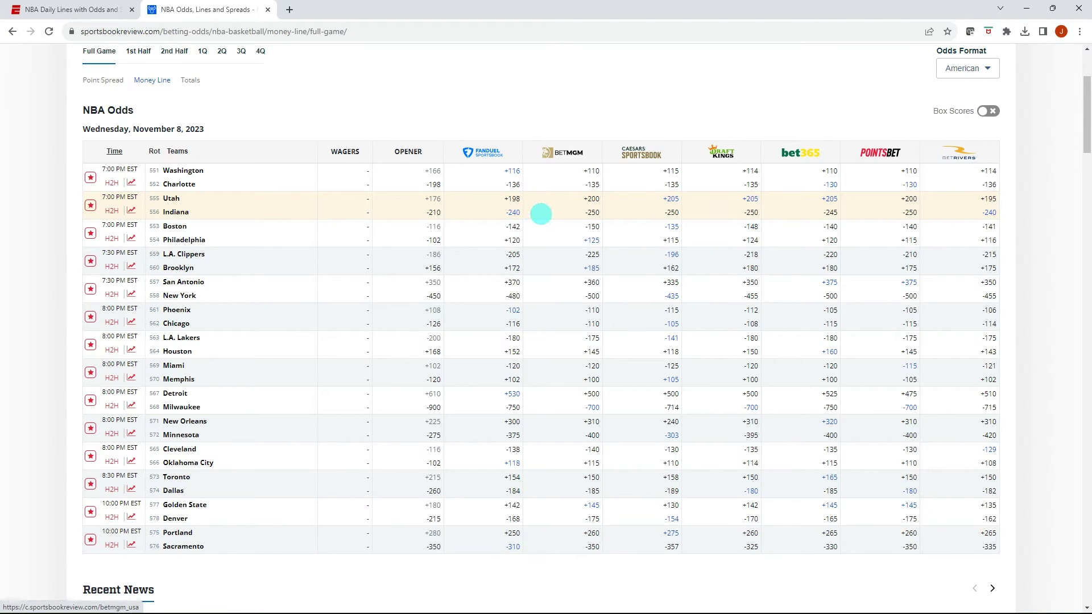
key("alt+Tab")
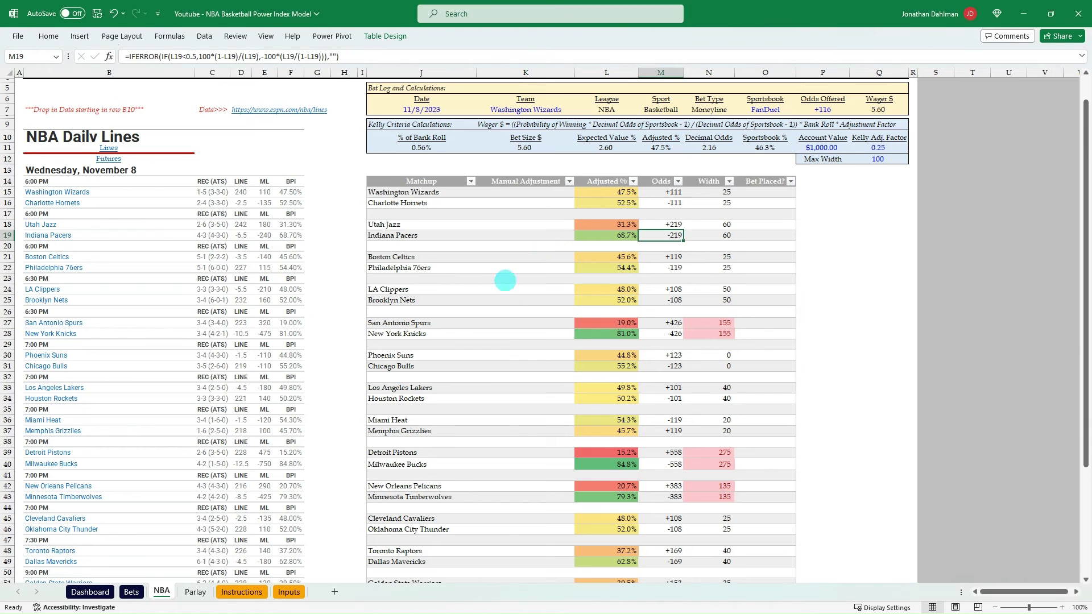
left_click(617, 257)
left_click(615, 270)
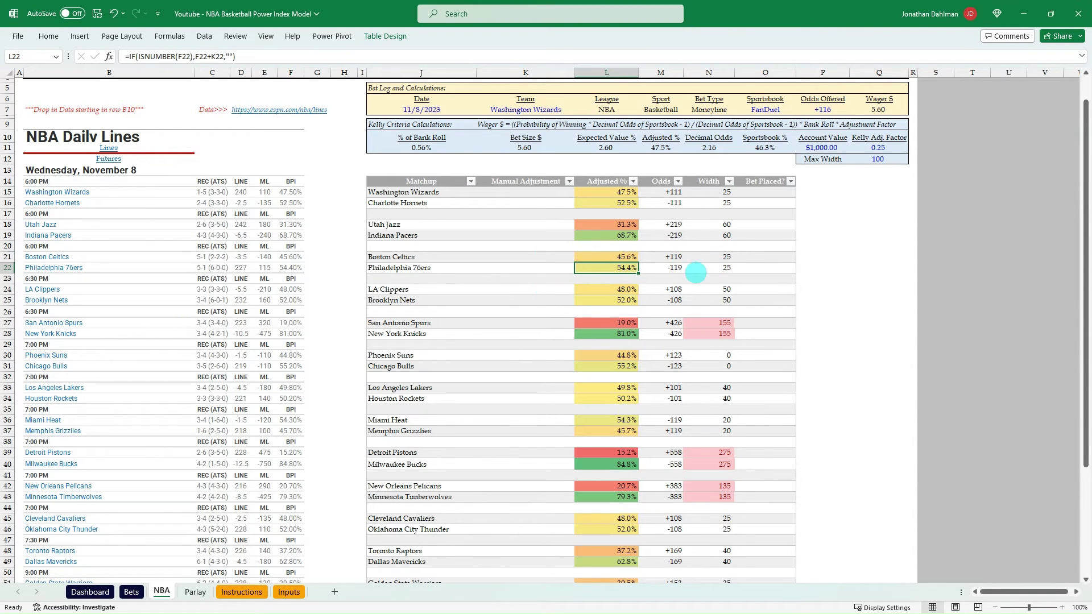
key("alt+Tab")
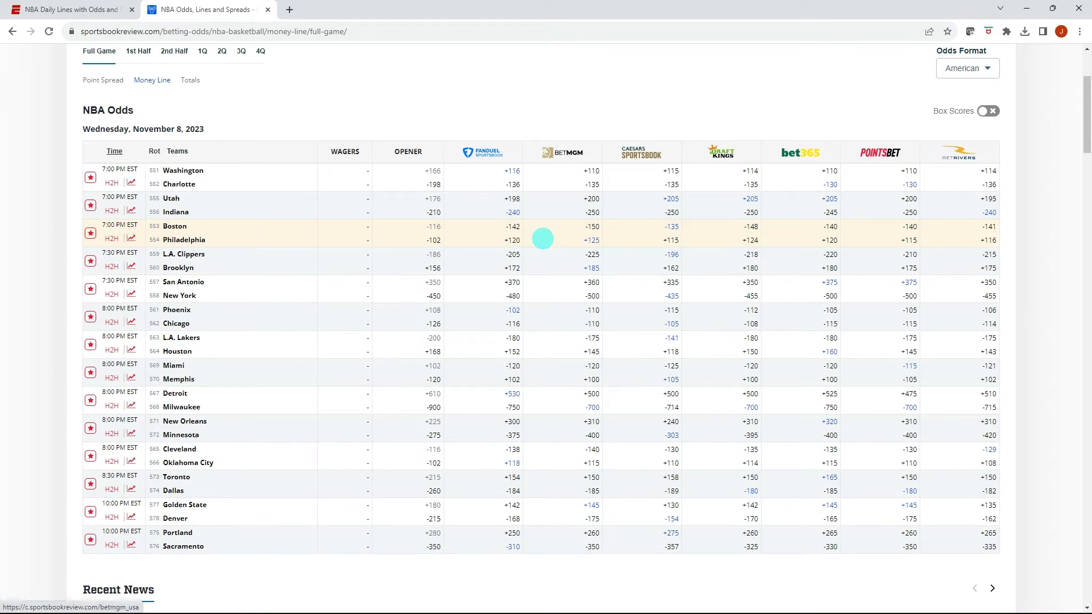
key("alt+Tab")
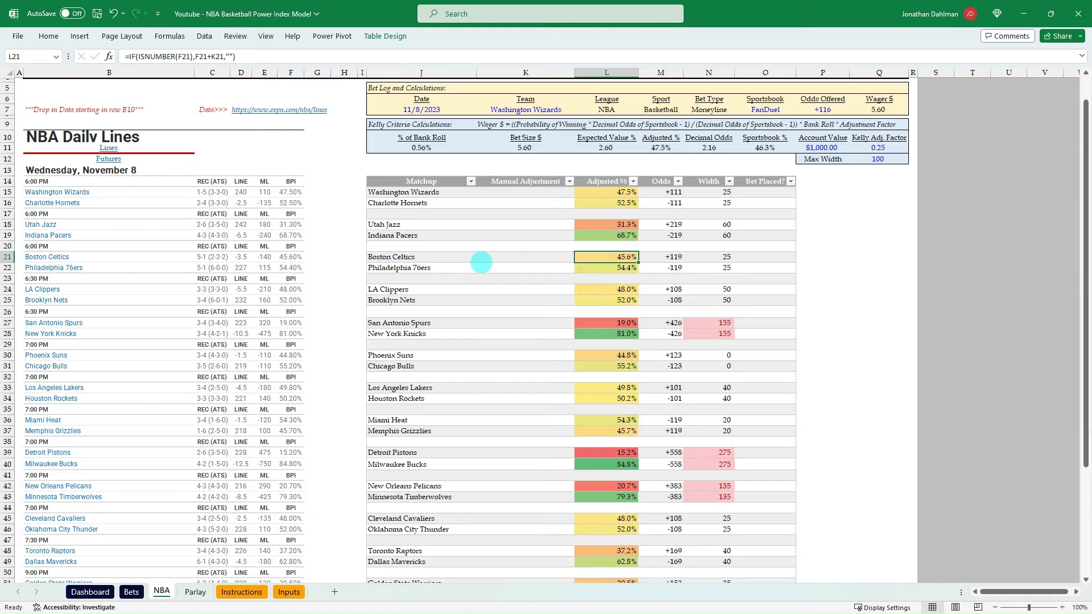
key("alt+Tab")
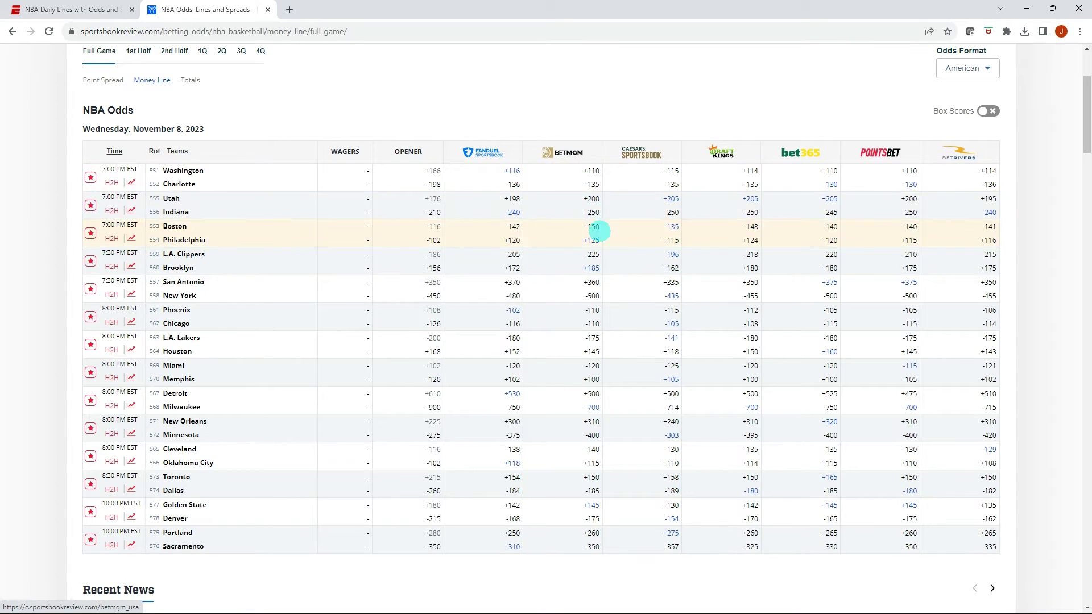
key("alt+Tab")
Enter BetMGM as the sportsbook and Philadelphia 76ers as the team in the bet log
left_click(822, 109)
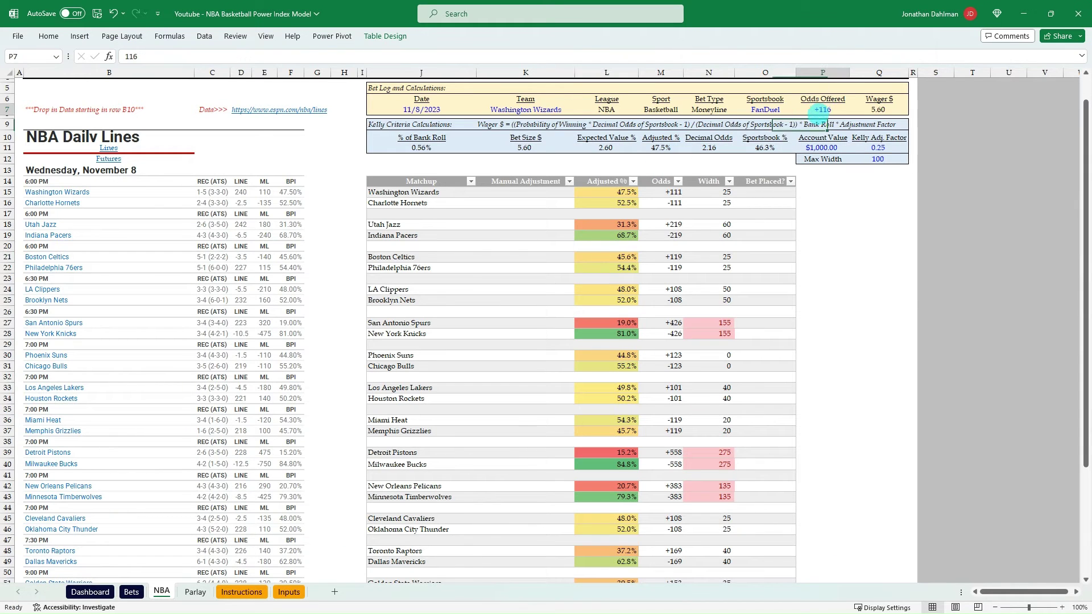
key("Left")
type("Be")
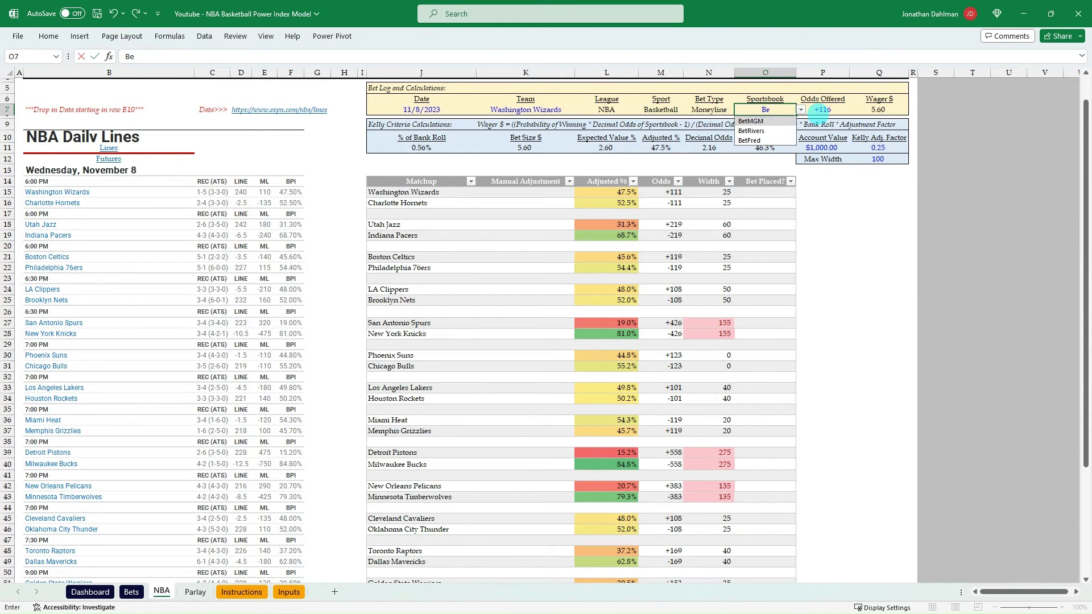
type("tMGM")
key("Left")
key("Left")
key("Left")
key("Left")
type("Ph")
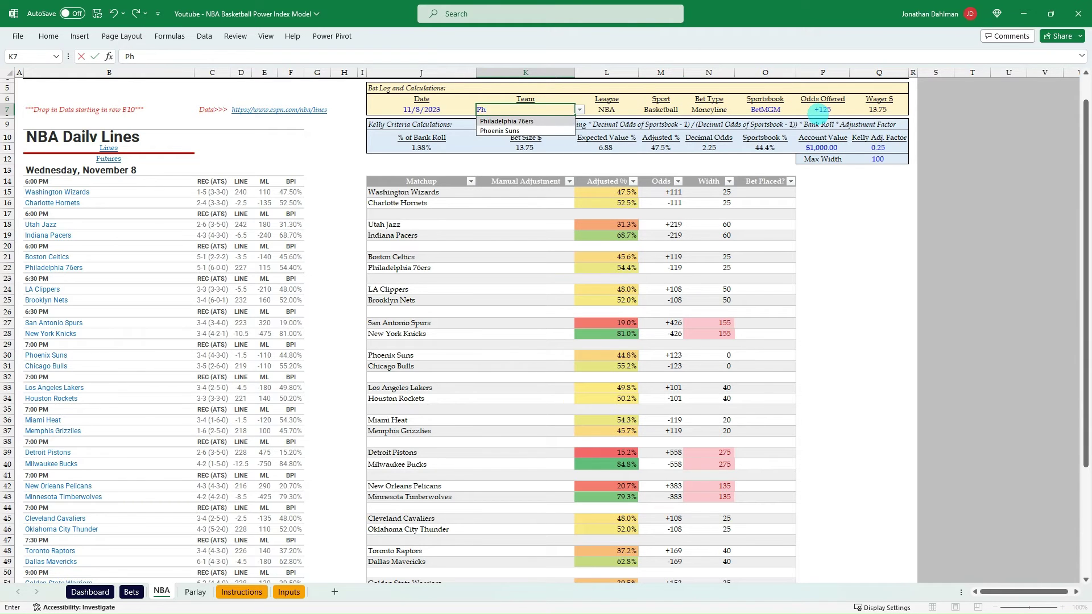
key("Tab")
key("ctrl+Right")
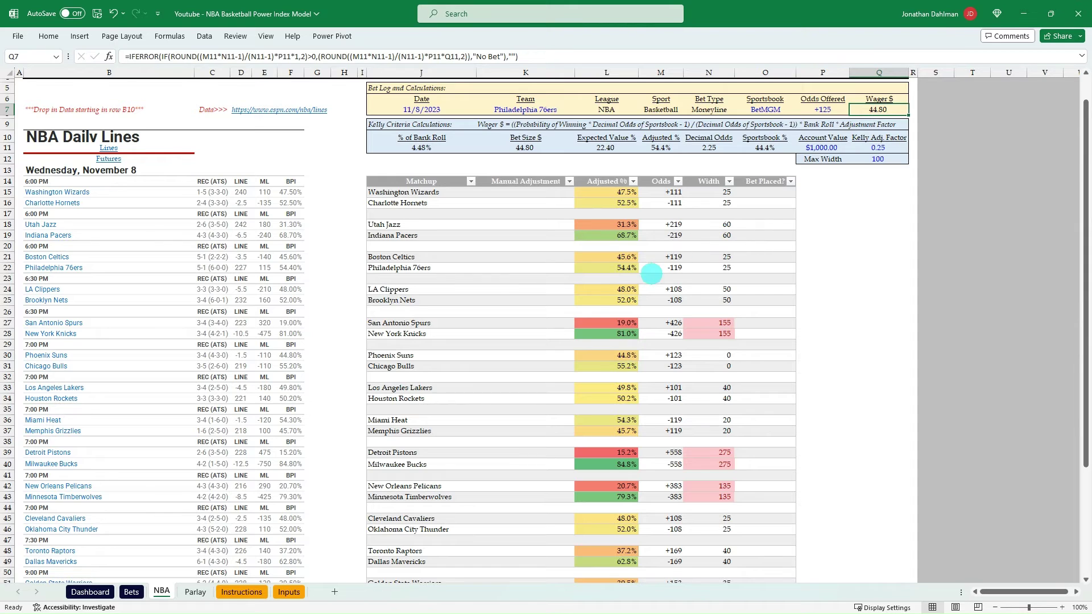
Check the 76ers' adjusted win formula, 54.40% BPI and 44.4% implied probability
left_click(623, 268)
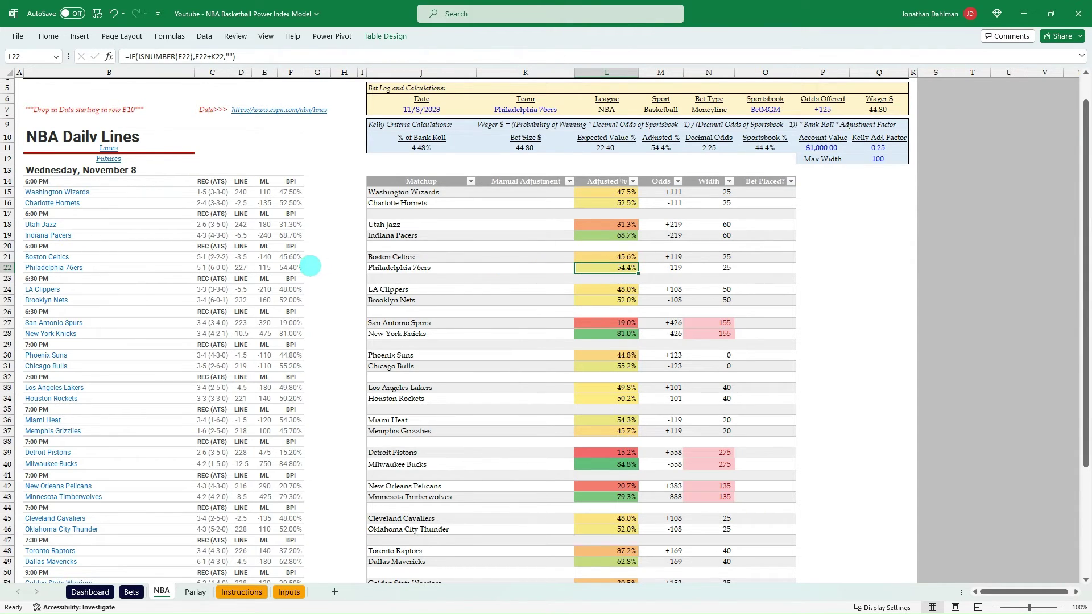
left_click(318, 267)
left_click(290, 267)
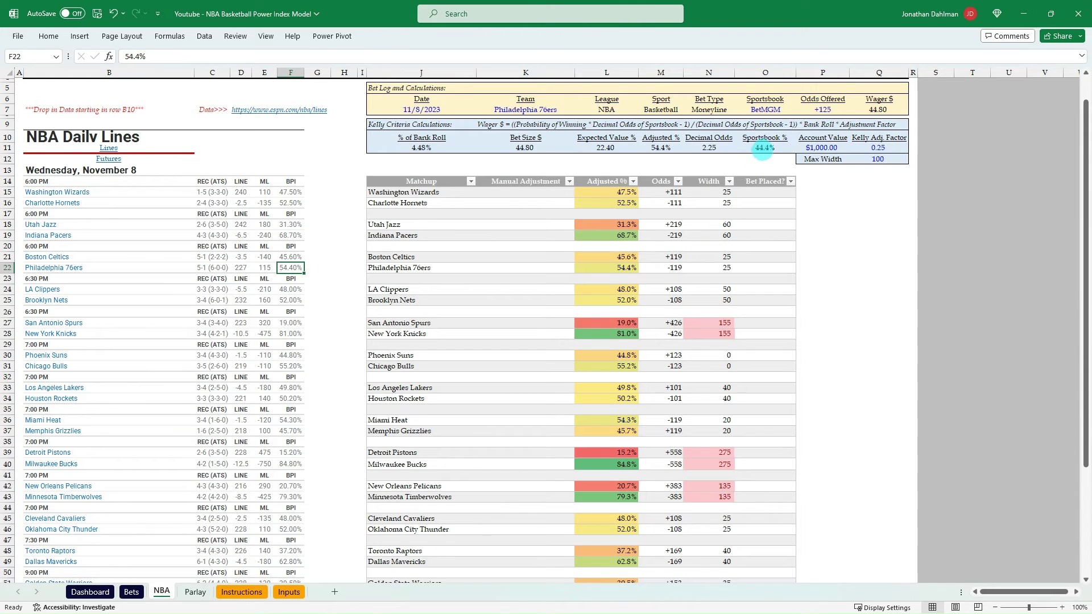
left_click(759, 147)
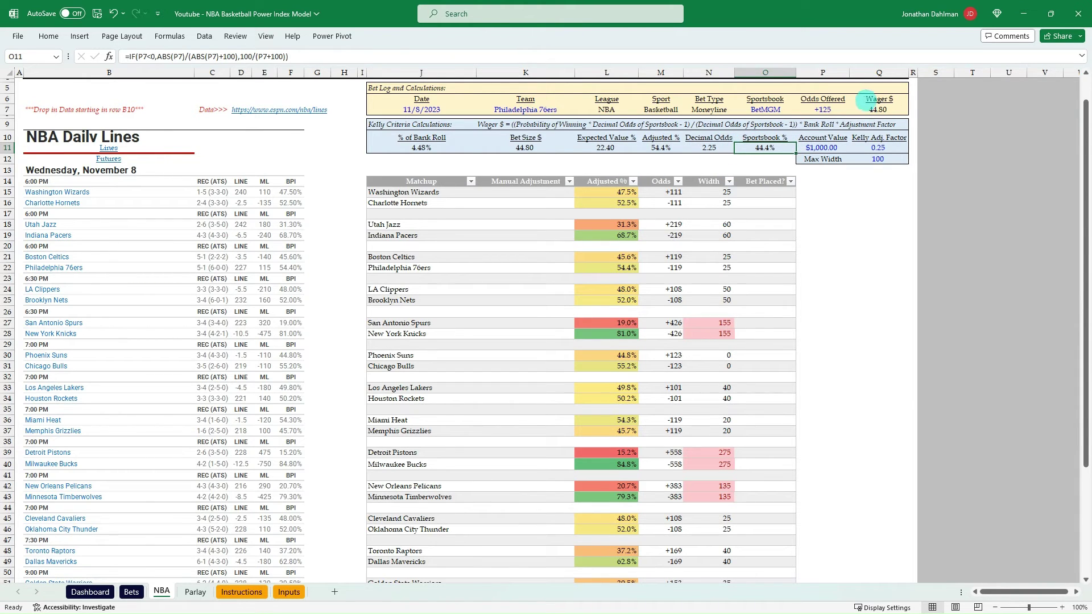
Enter manual adjustments of -5% for the 76ers and 5% for the Celtics
left_click(543, 267)
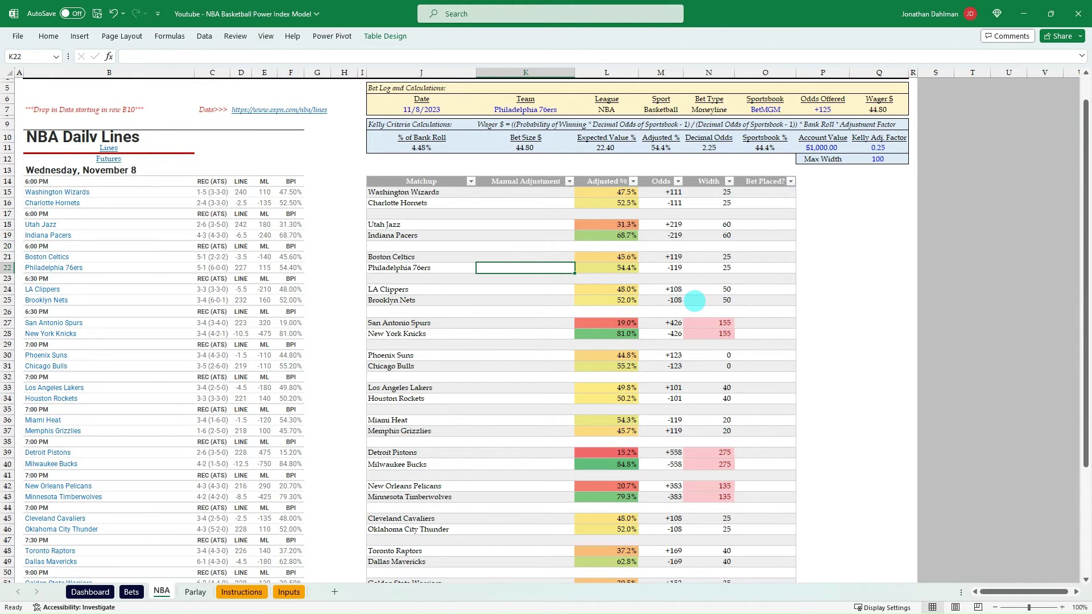
type("-5")
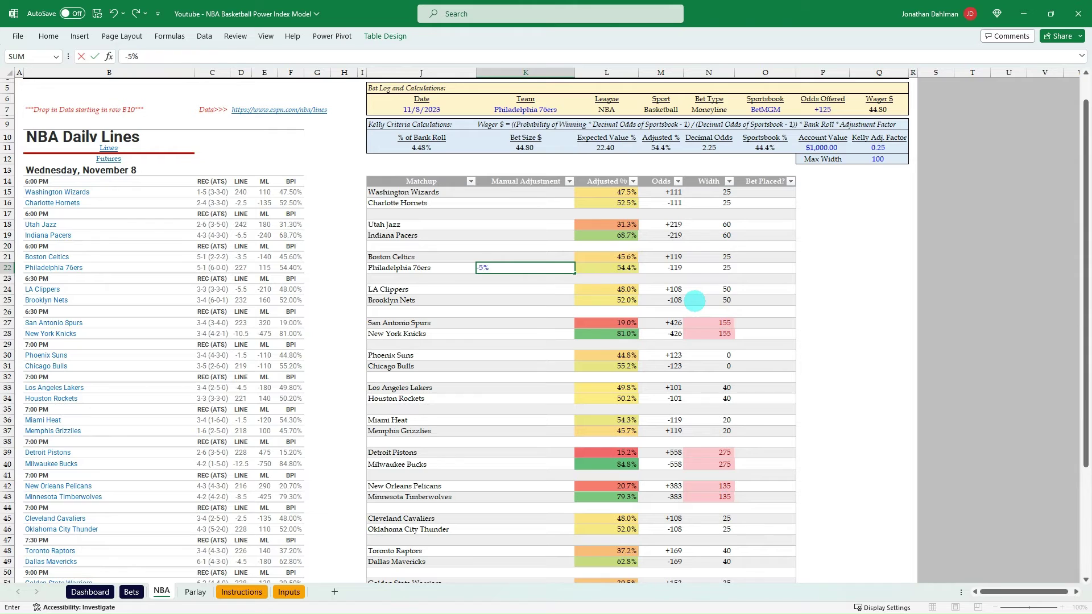
key("Tab")
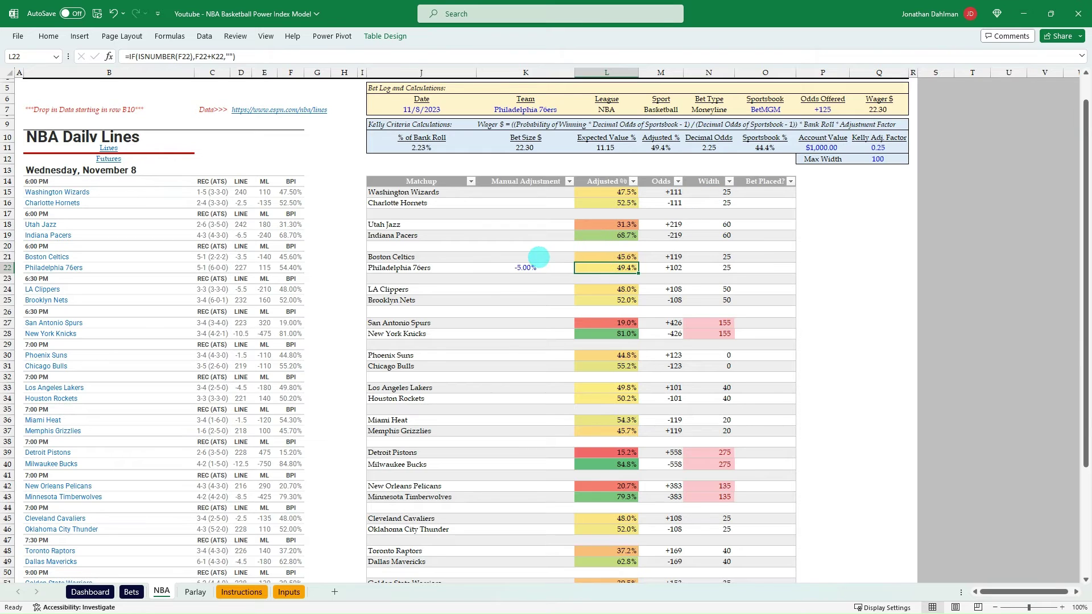
left_click(529, 256)
type("5")
key("Tab")
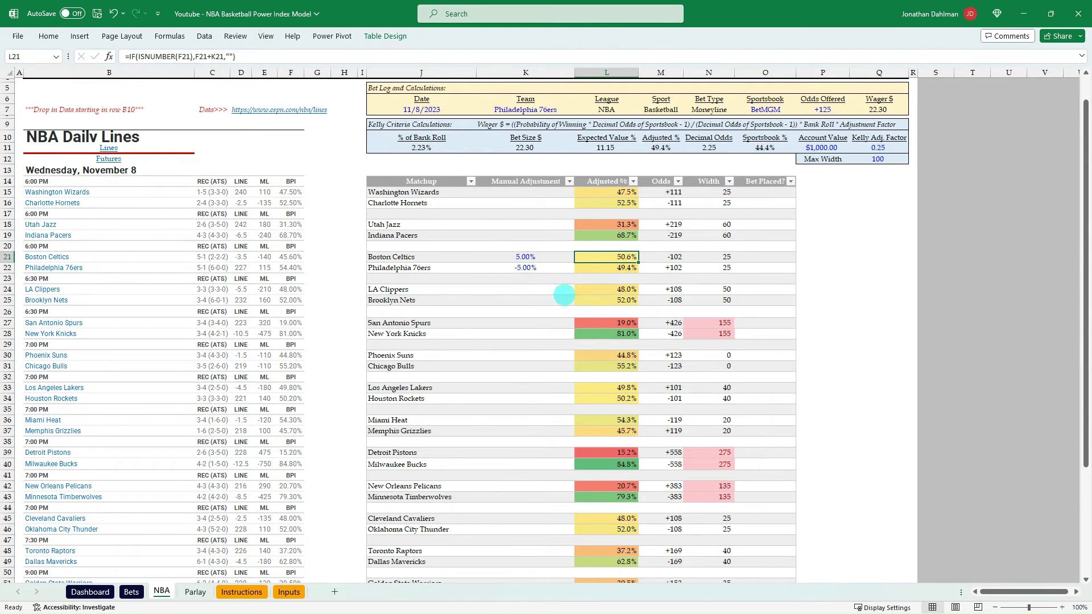
Review the recalculated 22.30 wager and the Celtics' +5% adjustment on the sheet
left_click(871, 111)
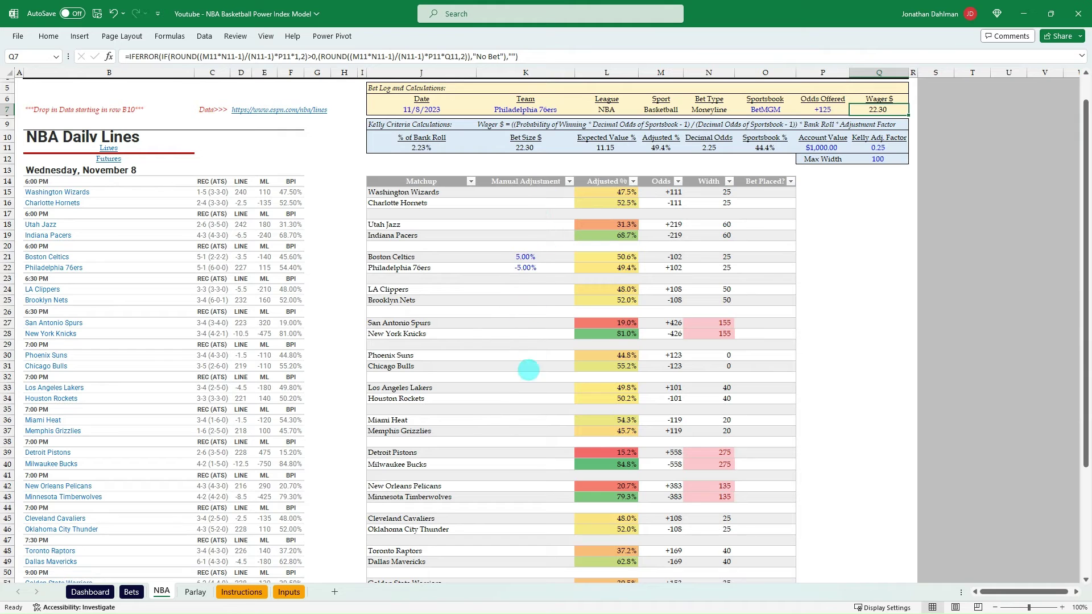
scroll(523, 281, "down", 1)
scroll(524, 281, "down", 2)
scroll(524, 281, "up", 2)
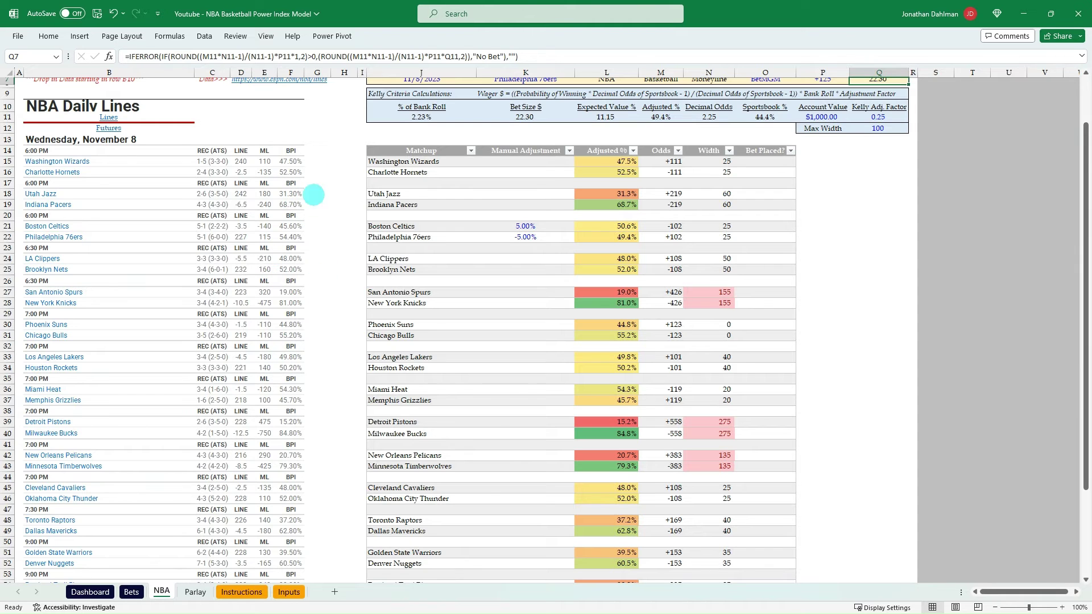
scroll(418, 289, "down", 1)
scroll(422, 289, "down", 1)
scroll(422, 290, "up", 3)
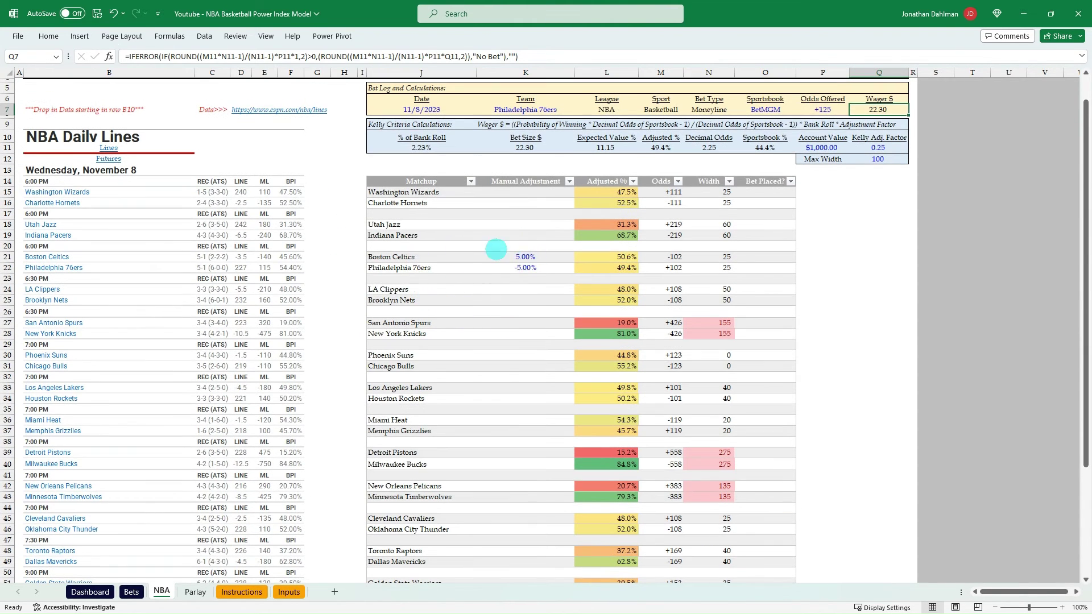
left_click(519, 257)
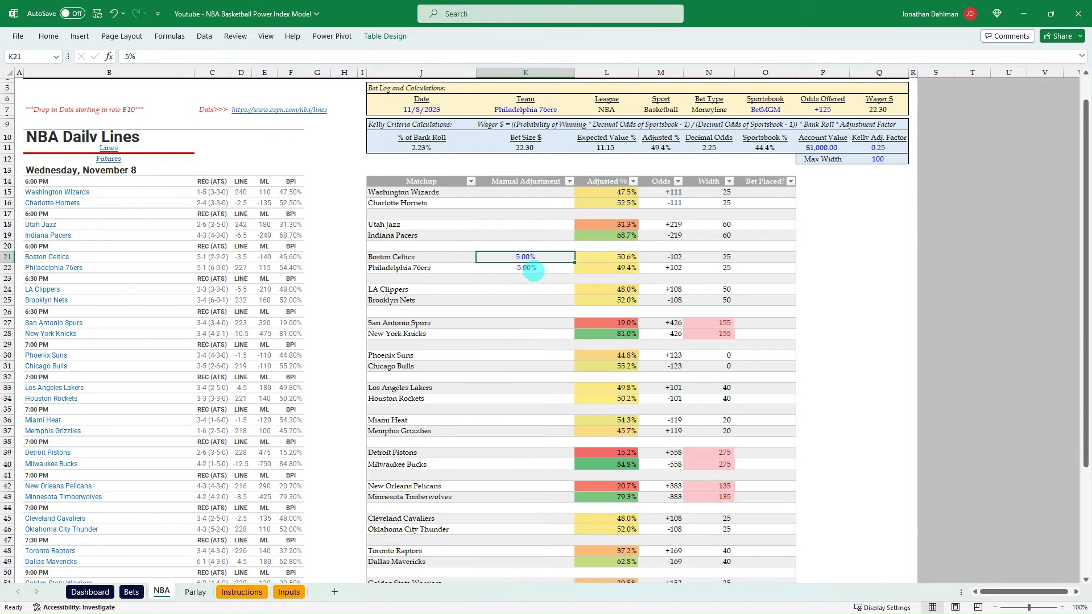
scroll(532, 319, "down", 1)
scroll(533, 318, "up", 1)
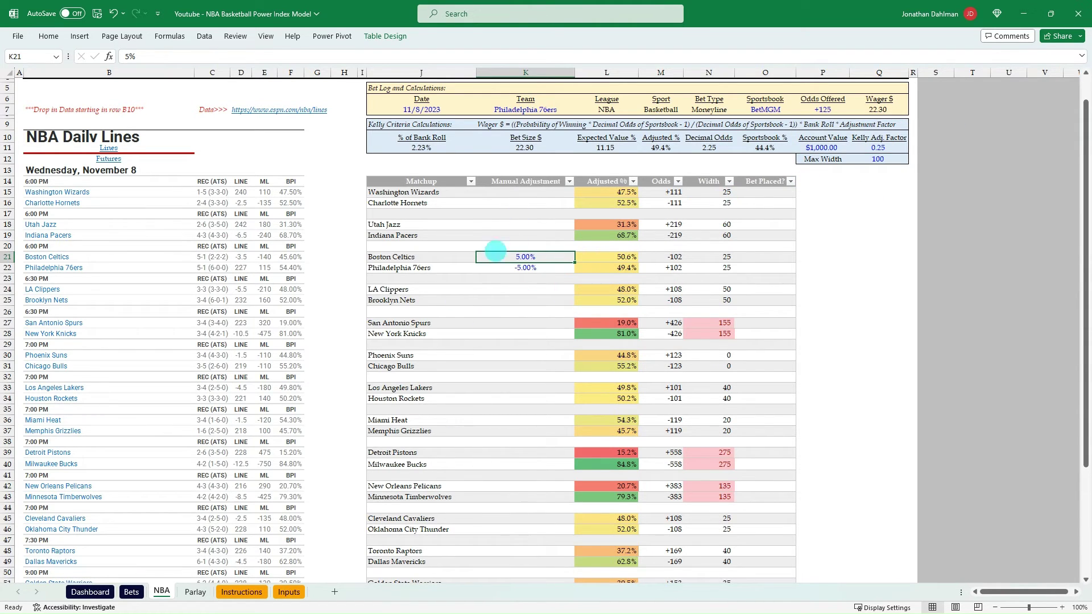
scroll(523, 368, "down", 2)
scroll(525, 365, "up", 2)
scroll(456, 281, "up", 1)
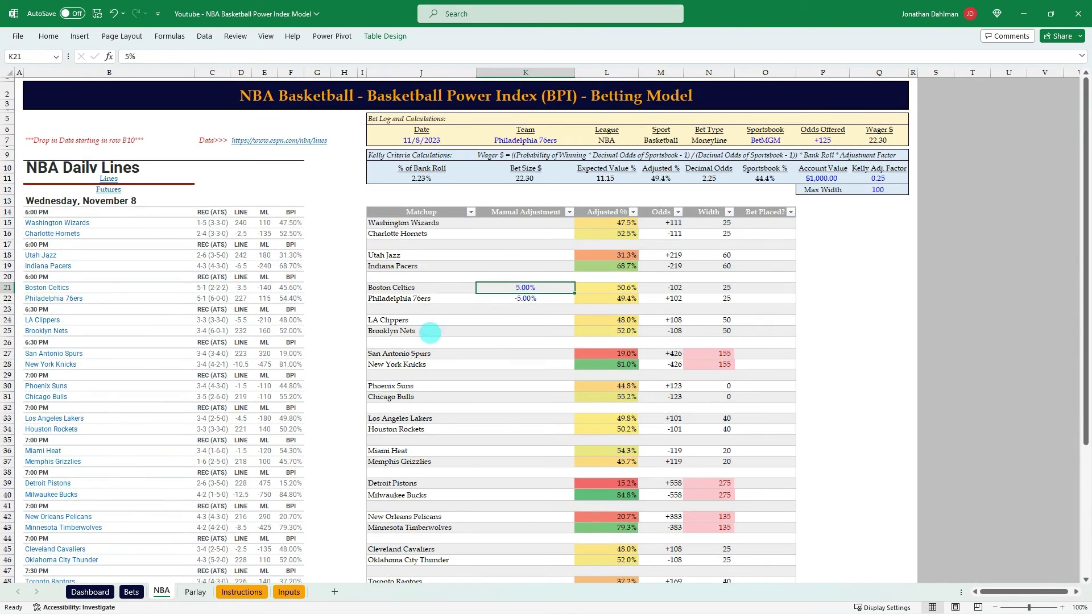
scroll(478, 287, "down", 1)
scroll(375, 391, "up", 1)
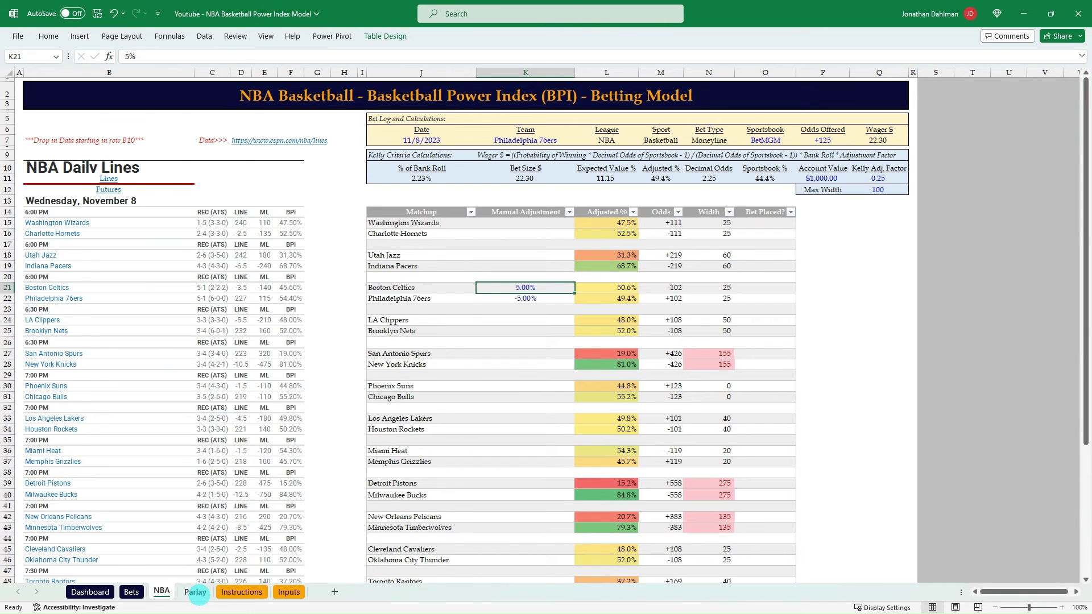
Bring up the Parlay Calculator sheet and its team win percentage pivot table
left_click(196, 592)
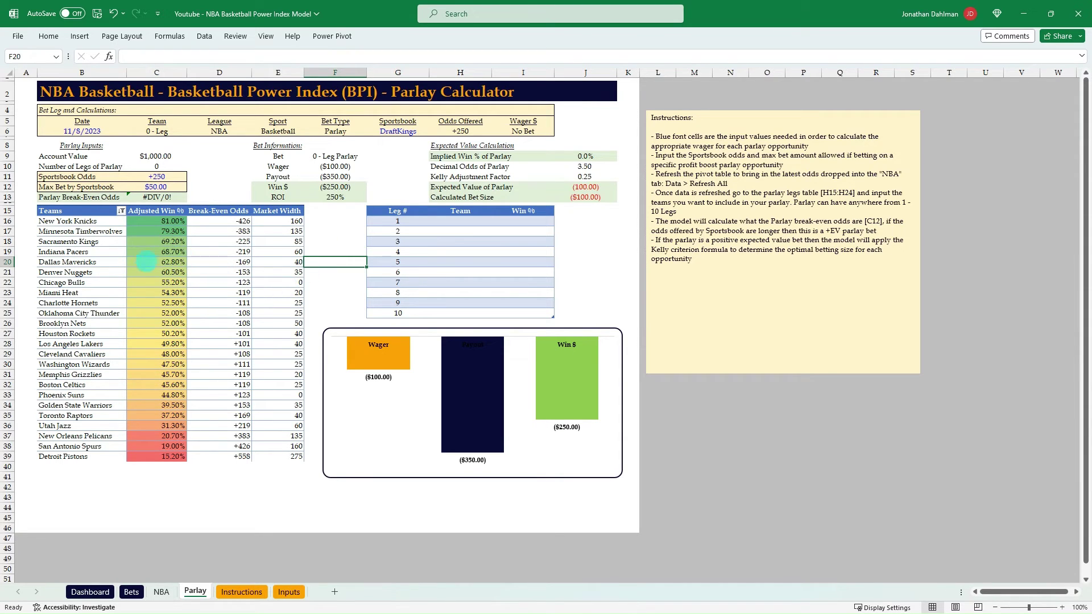
left_click(72, 251)
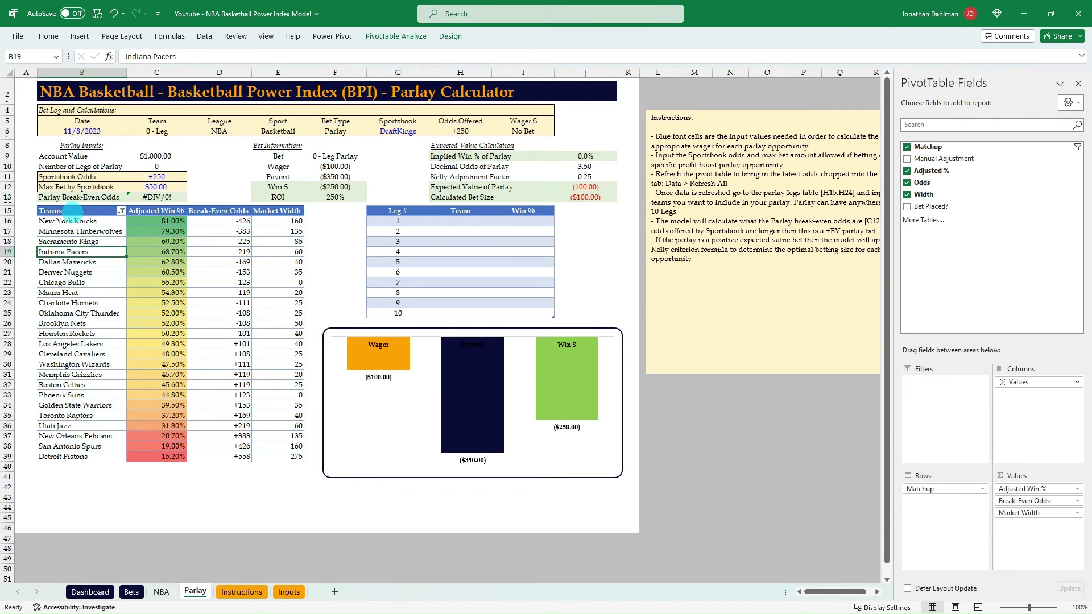
left_click(161, 592)
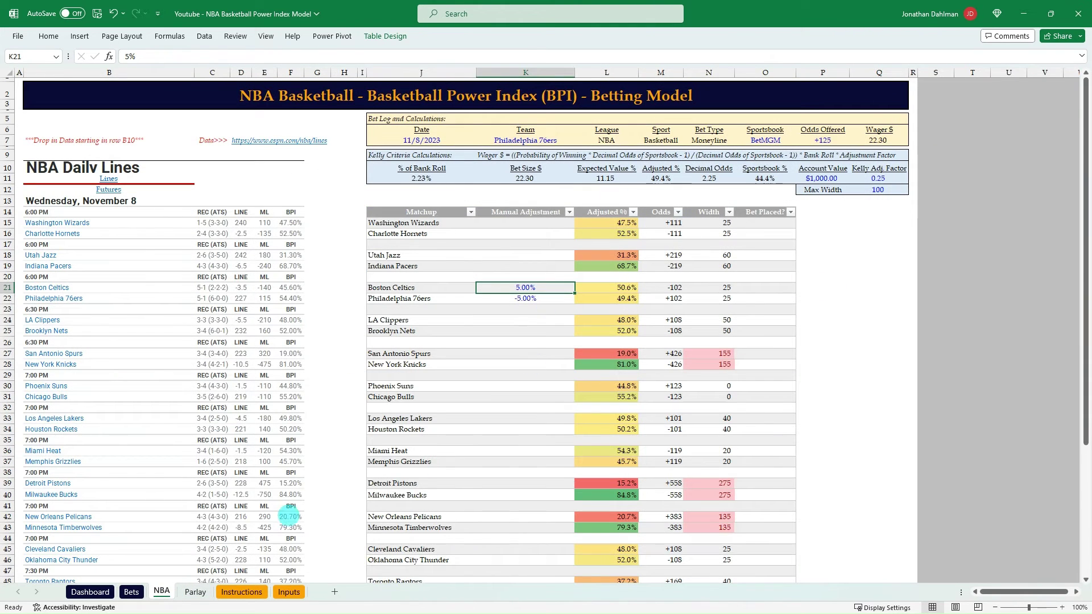
left_click(195, 592)
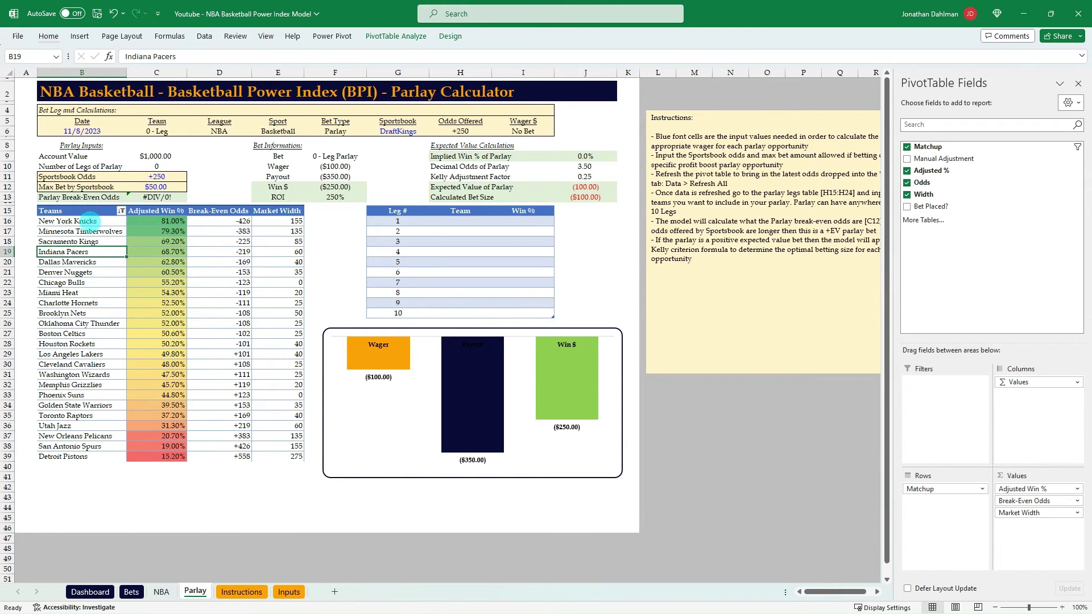
Review the Knicks' adjusted win percentage and break-even odds on the Parlay sheet
left_click(149, 223)
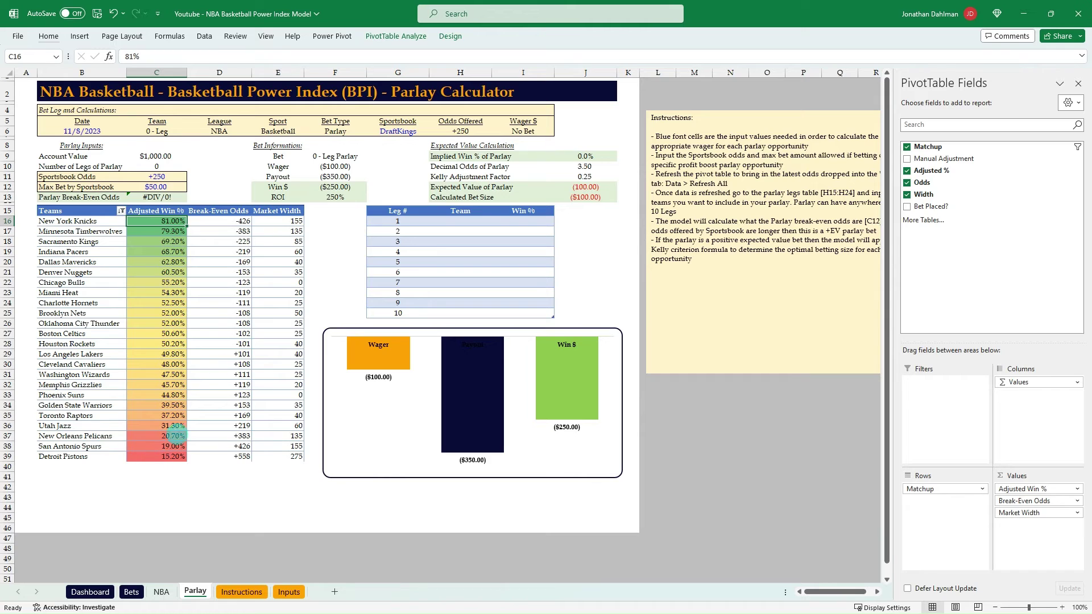
left_click(235, 221)
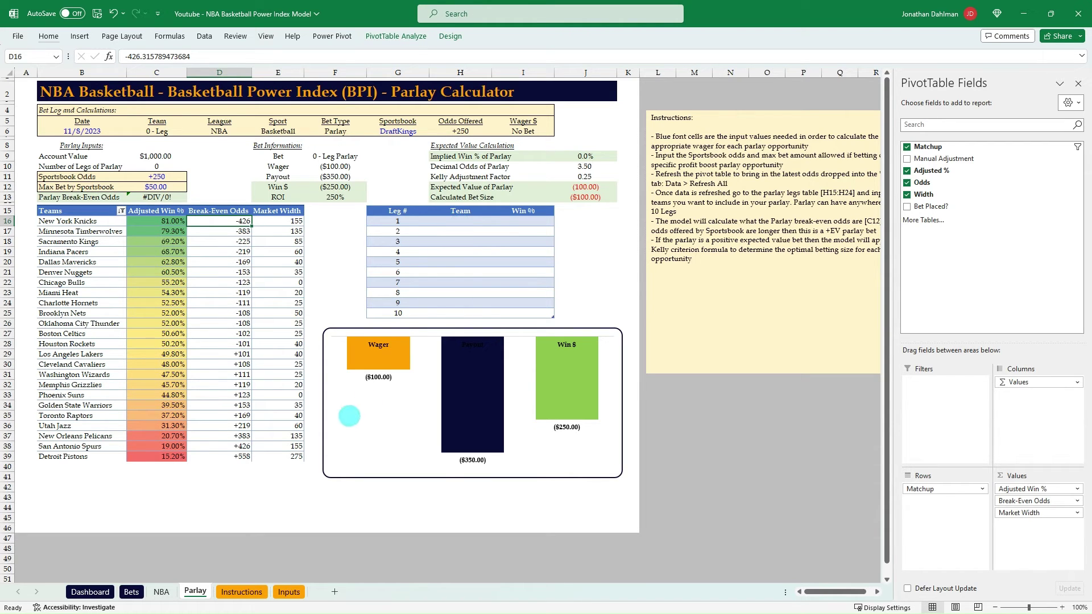
mouse_move(160, 594)
left_click(257, 466)
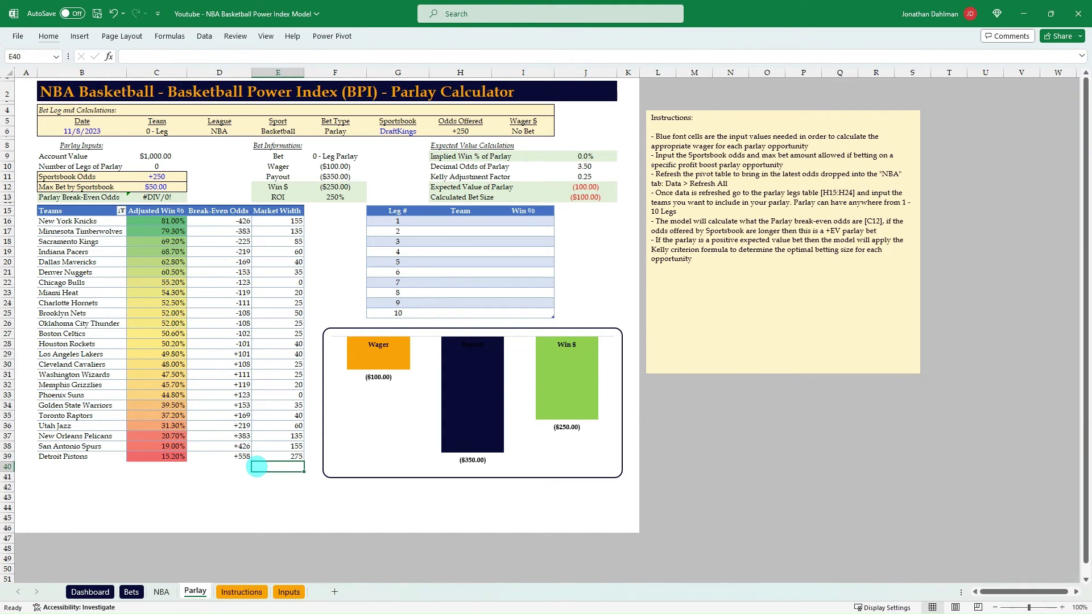
key("ctrl+Page_Up")
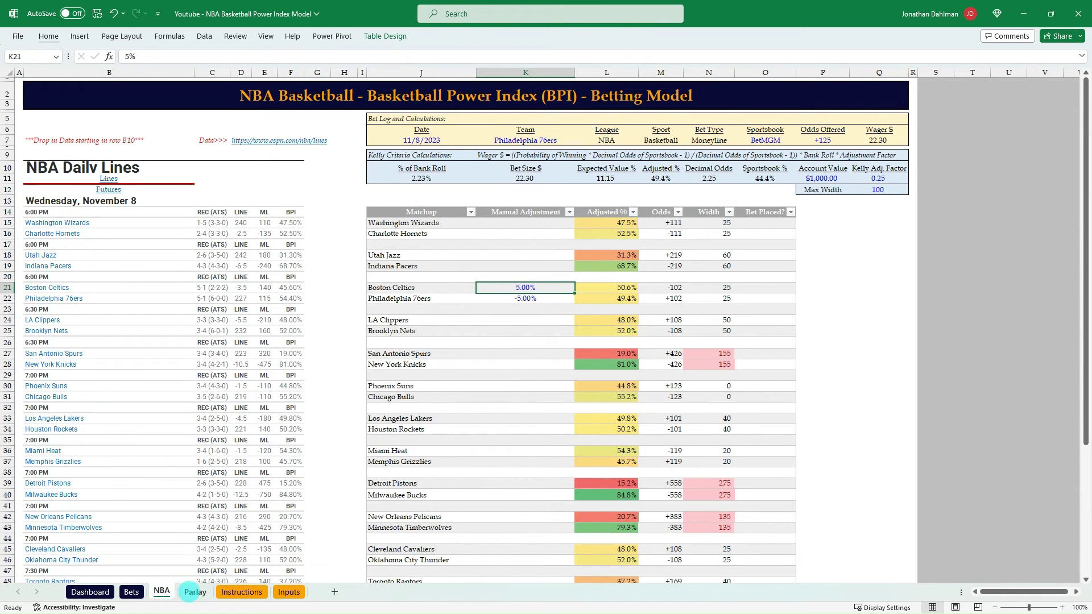
left_click(193, 592)
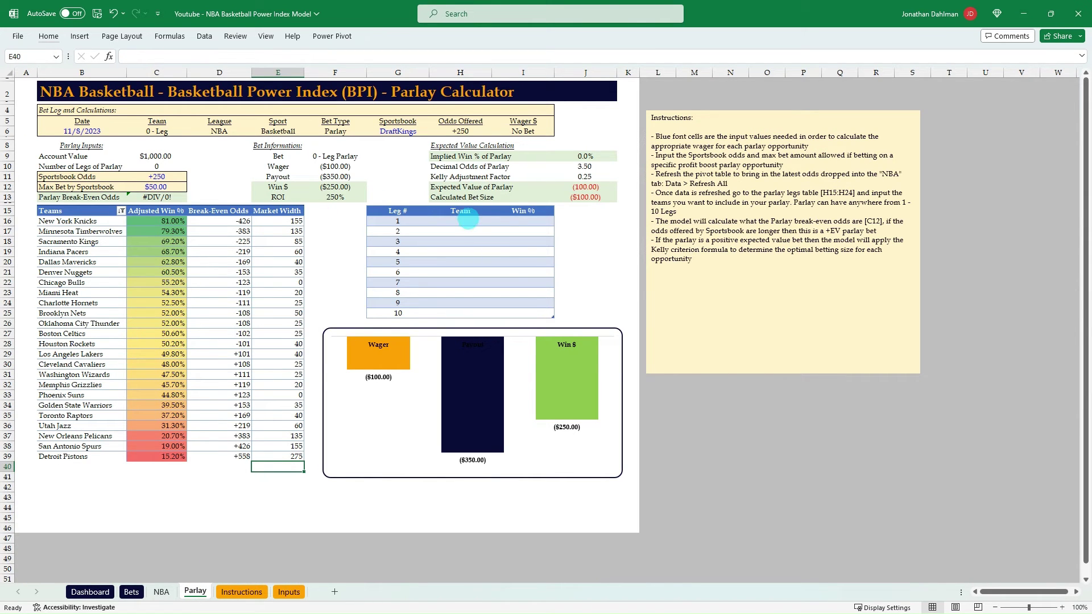
Enter New York Knicks and Minnesota Timberwolves as the first two parlay legs in H16:H17
left_click(455, 223)
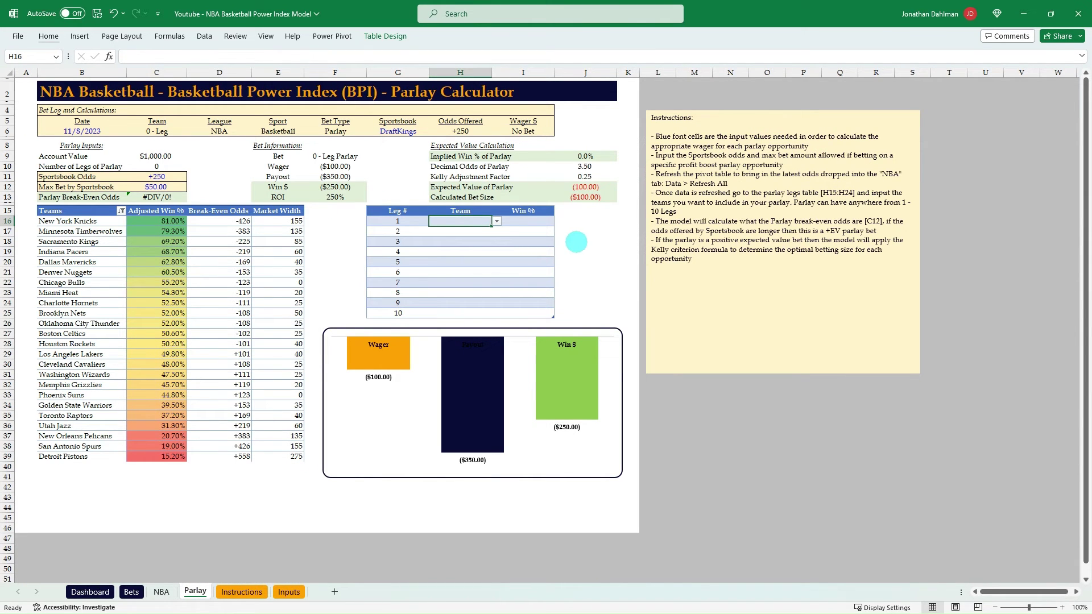
type("K")
key("Return")
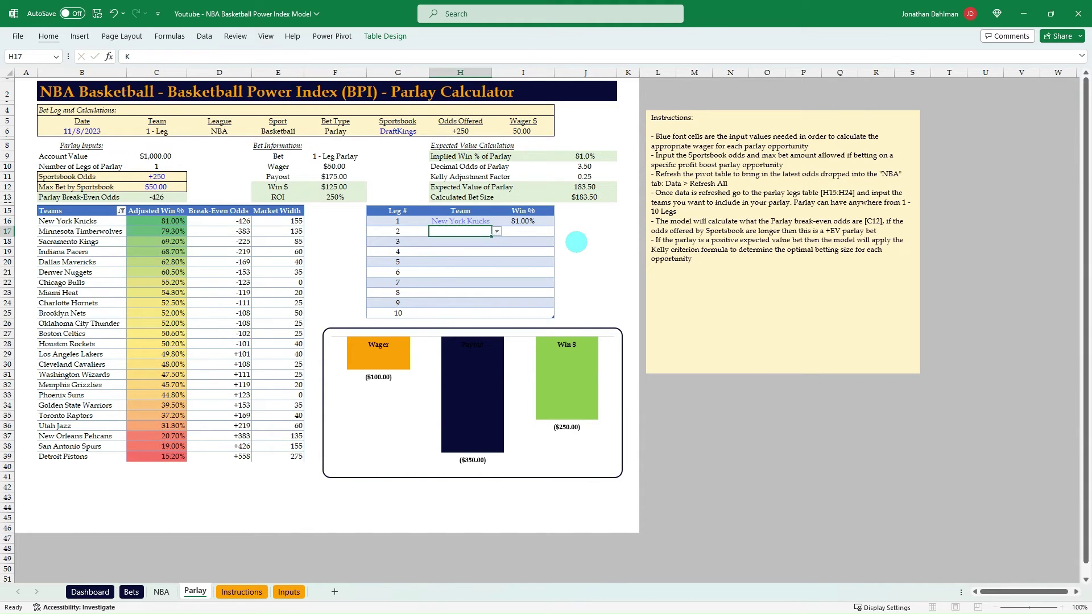
type("Tim")
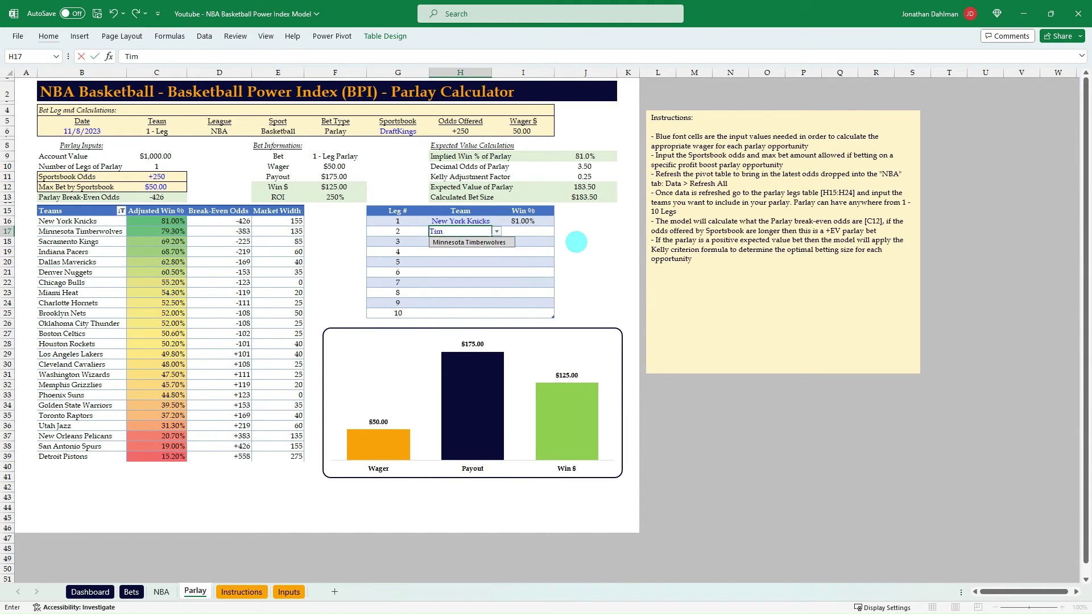
key("Return")
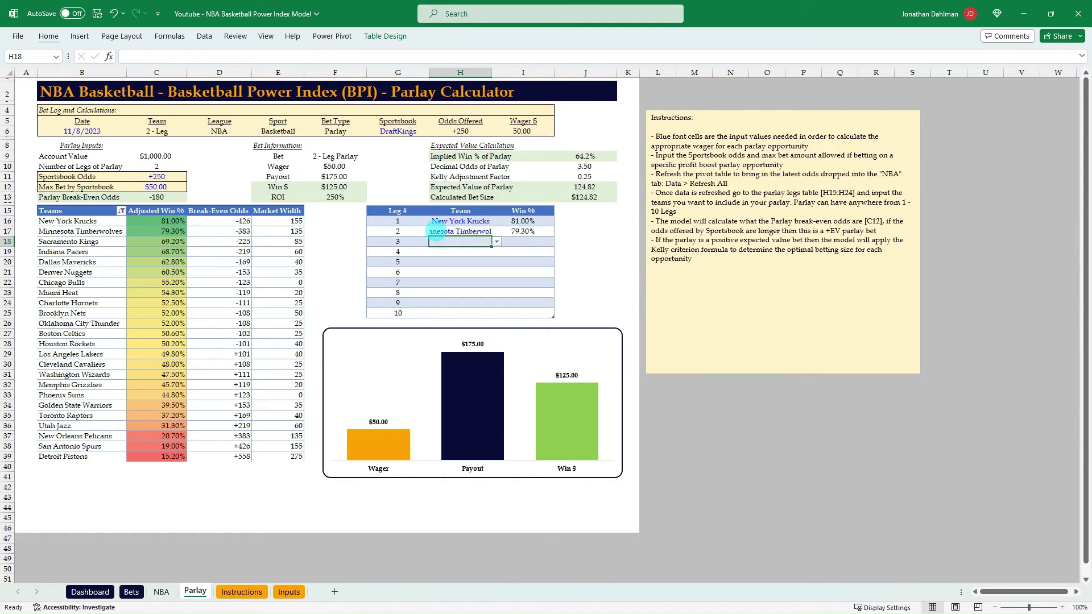
Check the legs' pulled-in win percentages: Knicks 81.00% and Timberwolves 79.30%
left_click(447, 230)
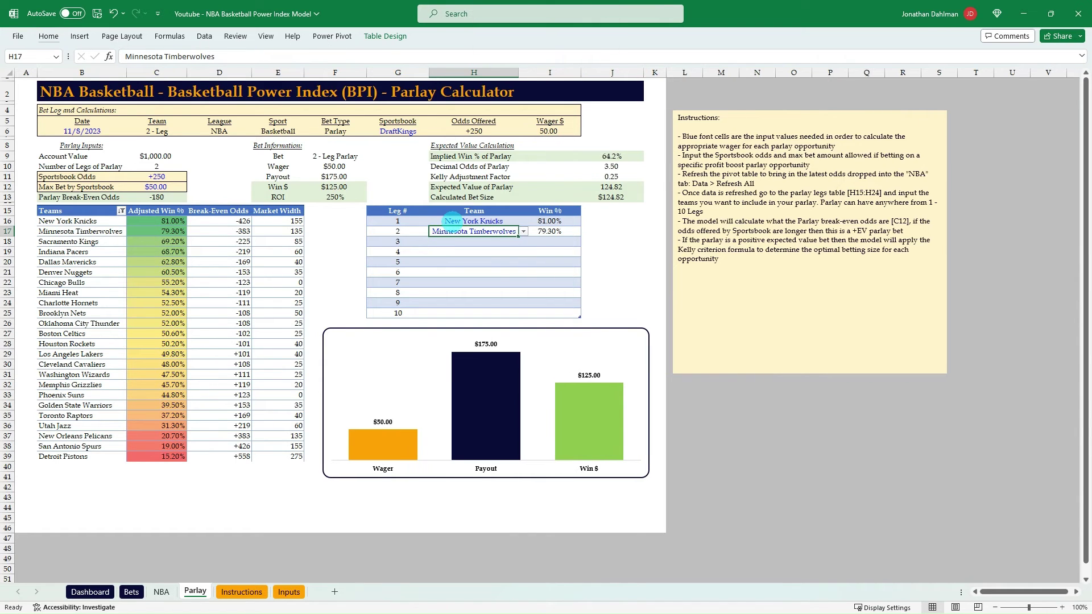
left_click(181, 222)
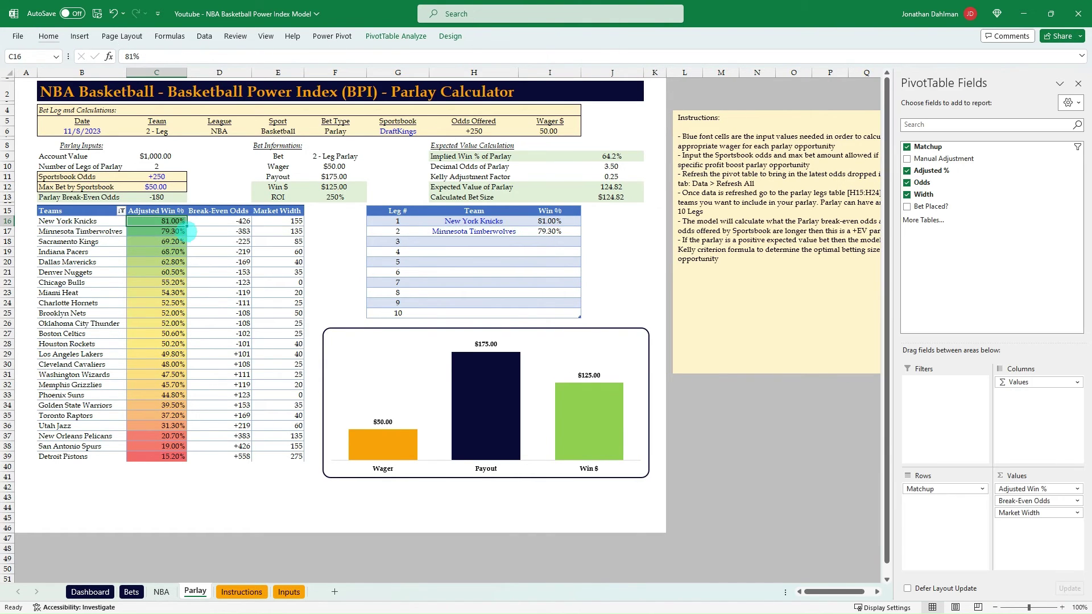
left_click(549, 231)
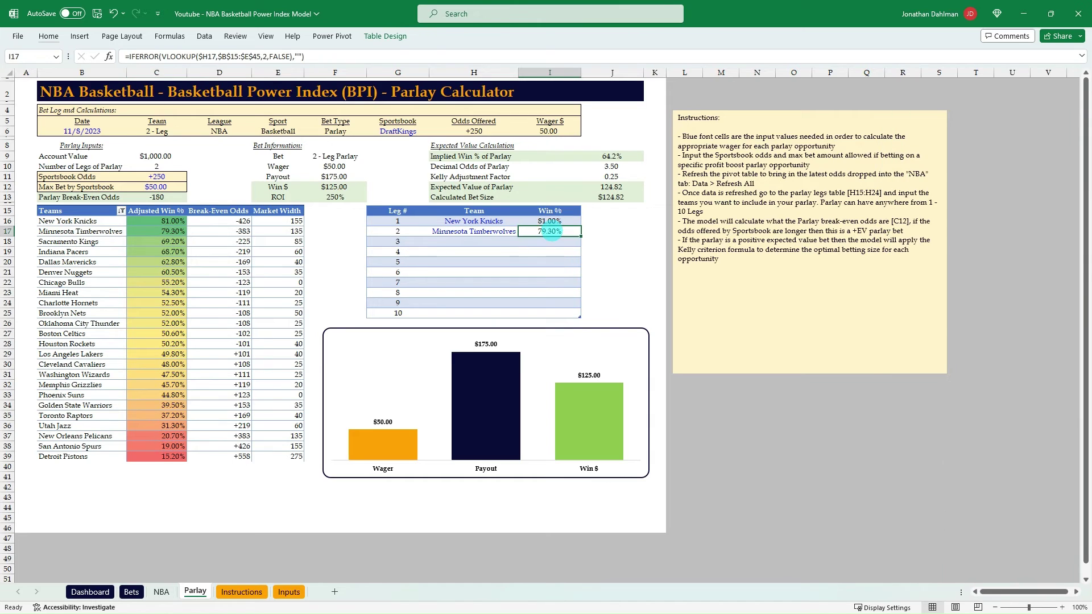
left_click(157, 131)
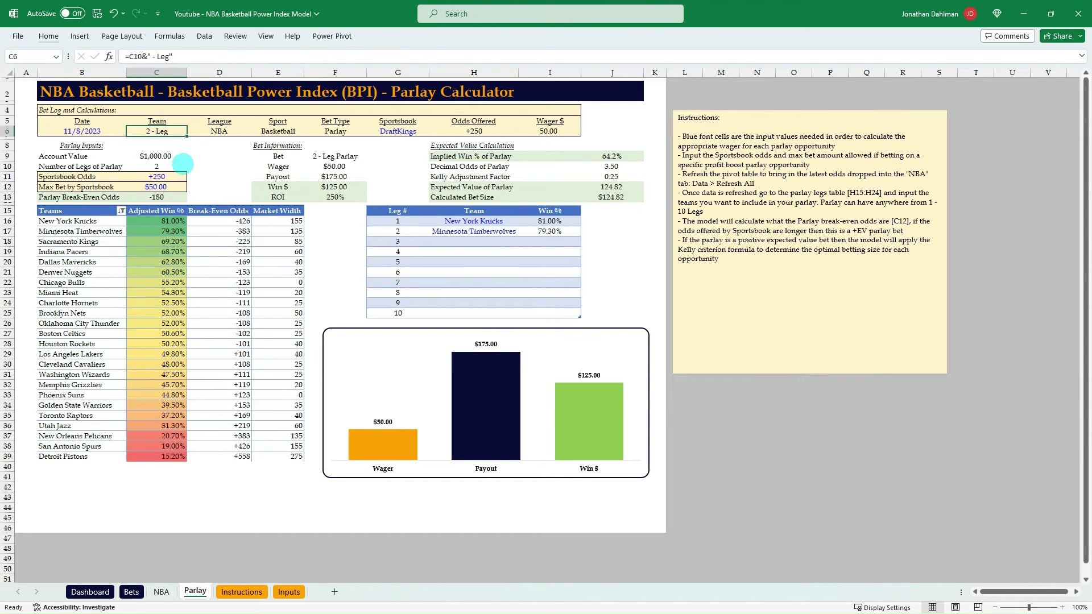
Compare the parlay's -180 break-even odds with DraftKings' +250 sportsbook odds
left_click(169, 175)
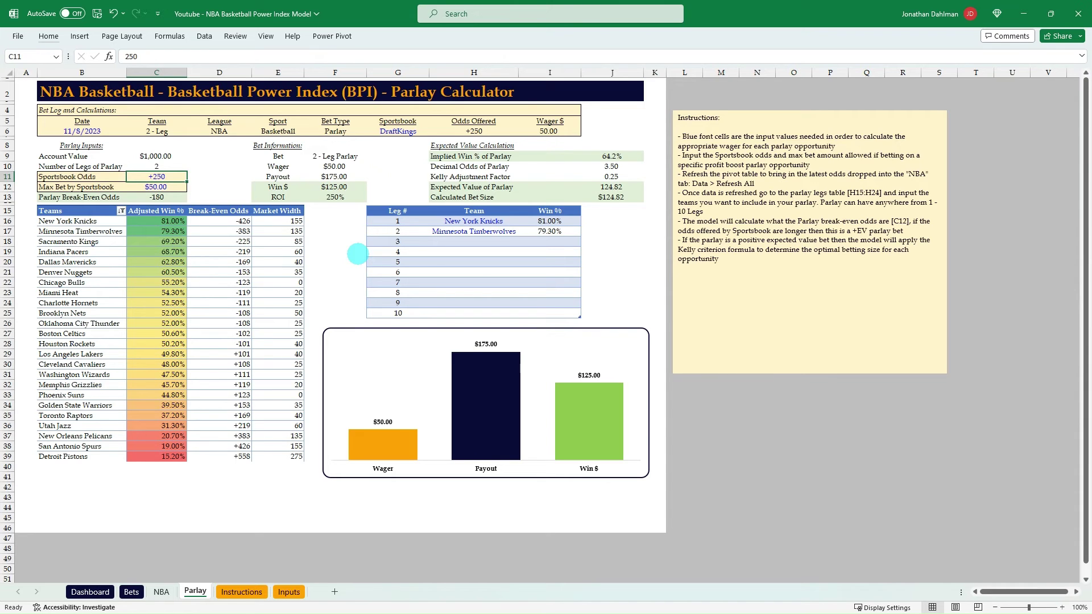
left_click(387, 131)
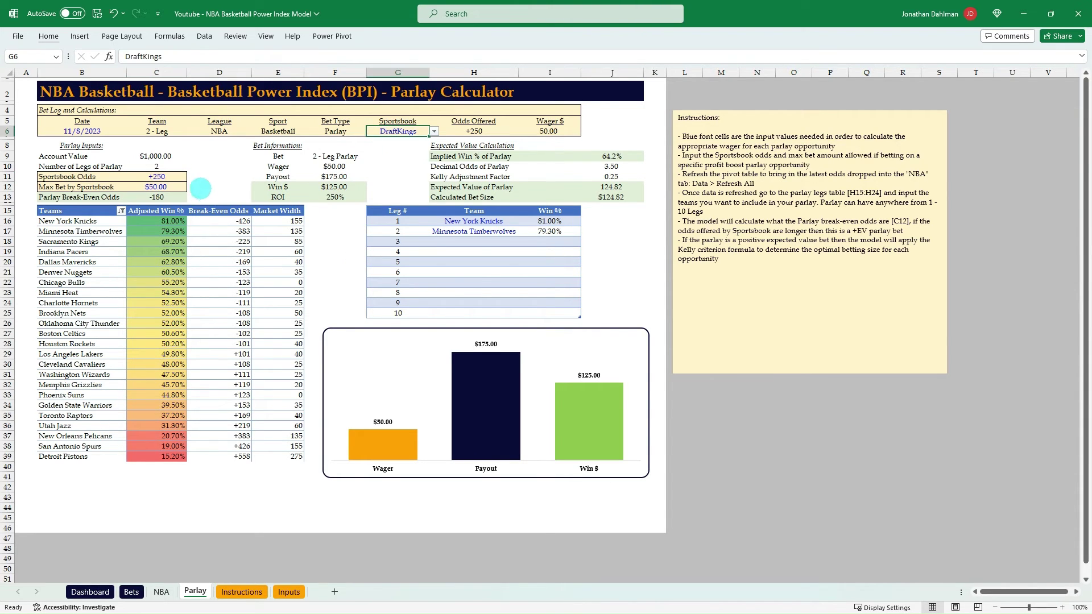
left_click(461, 221)
left_click(475, 232)
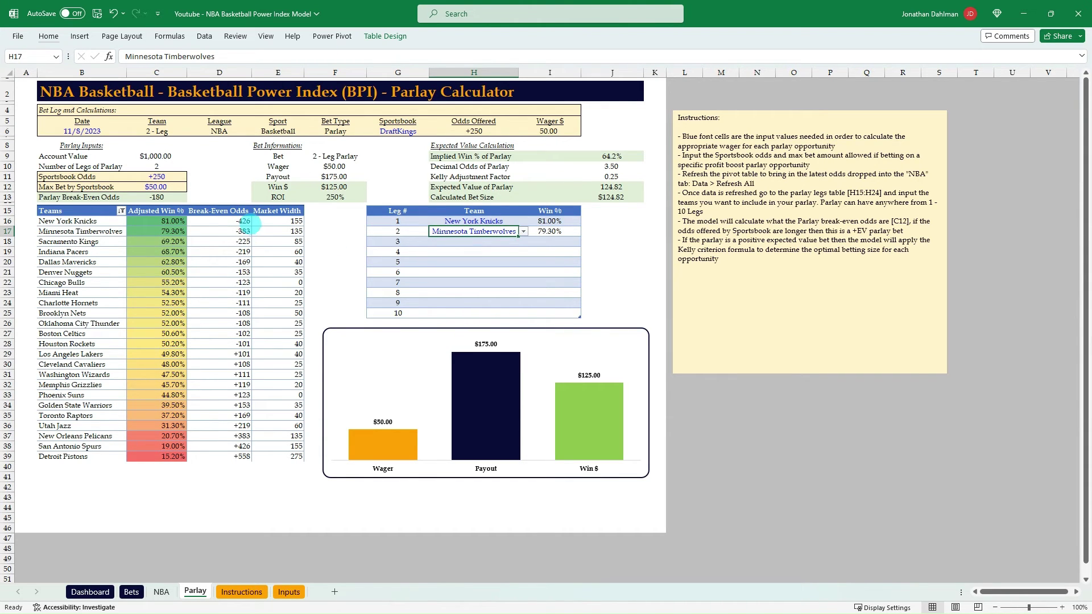
left_click(177, 178)
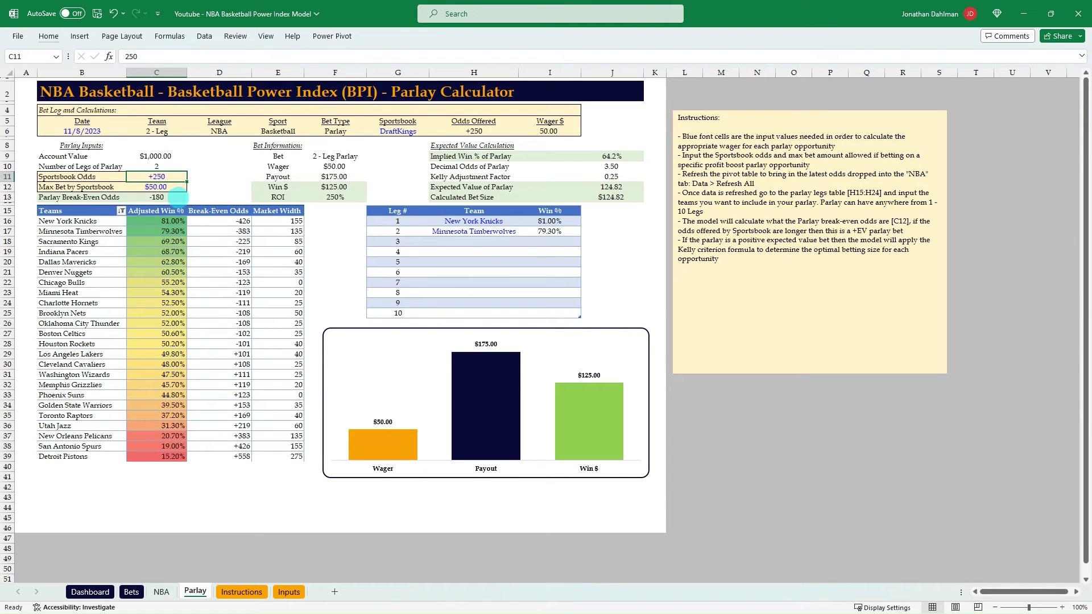
left_click(176, 198)
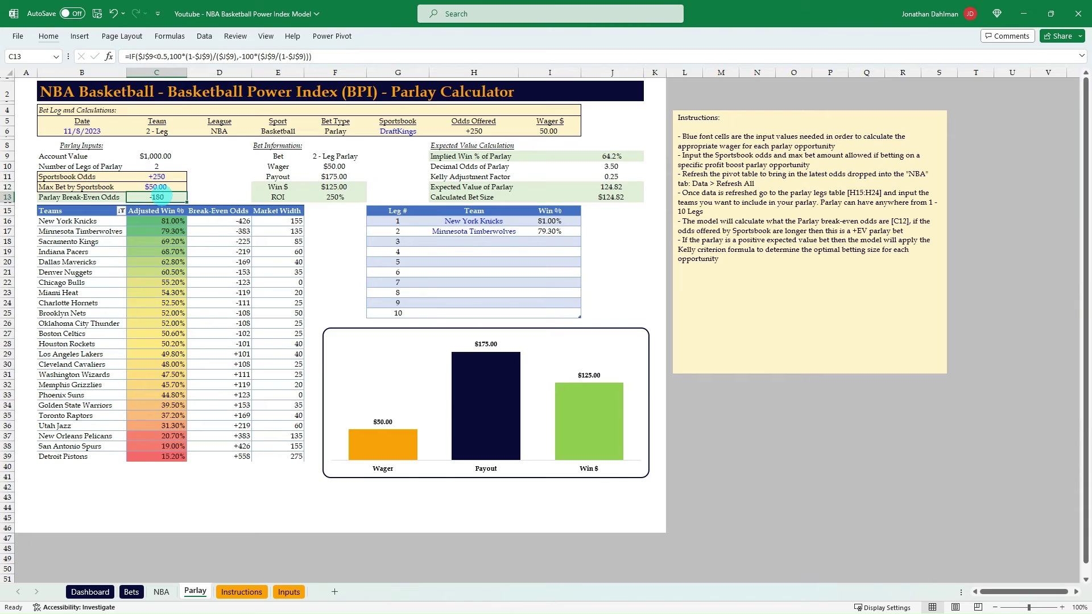
left_click(162, 177)
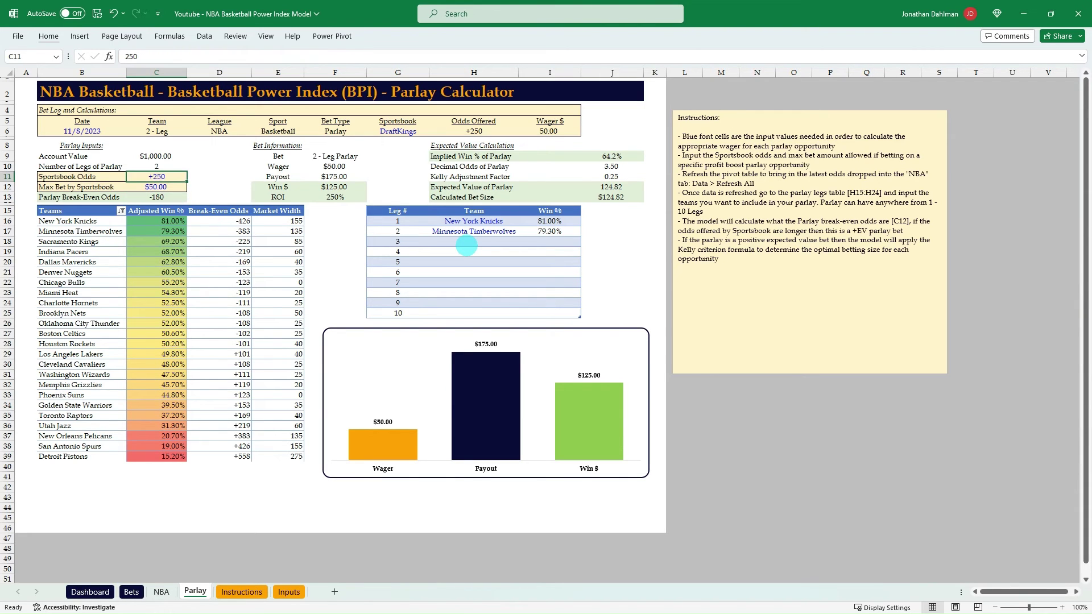
Enter -175 as the sportsbook odds in C11 and check the $4.10 wager
type("-175")
key("Return")
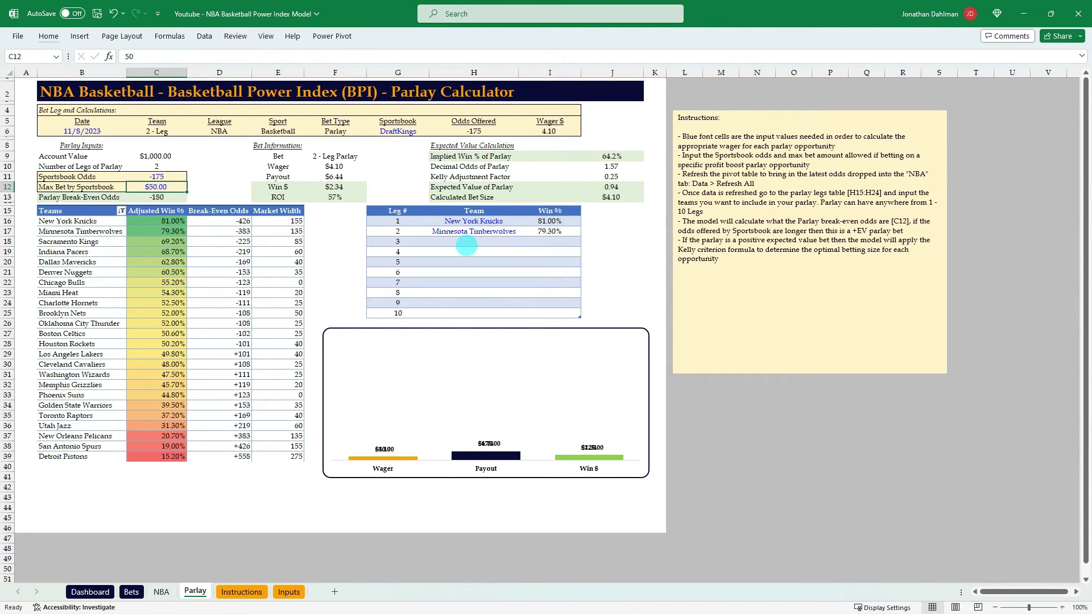
key("Up")
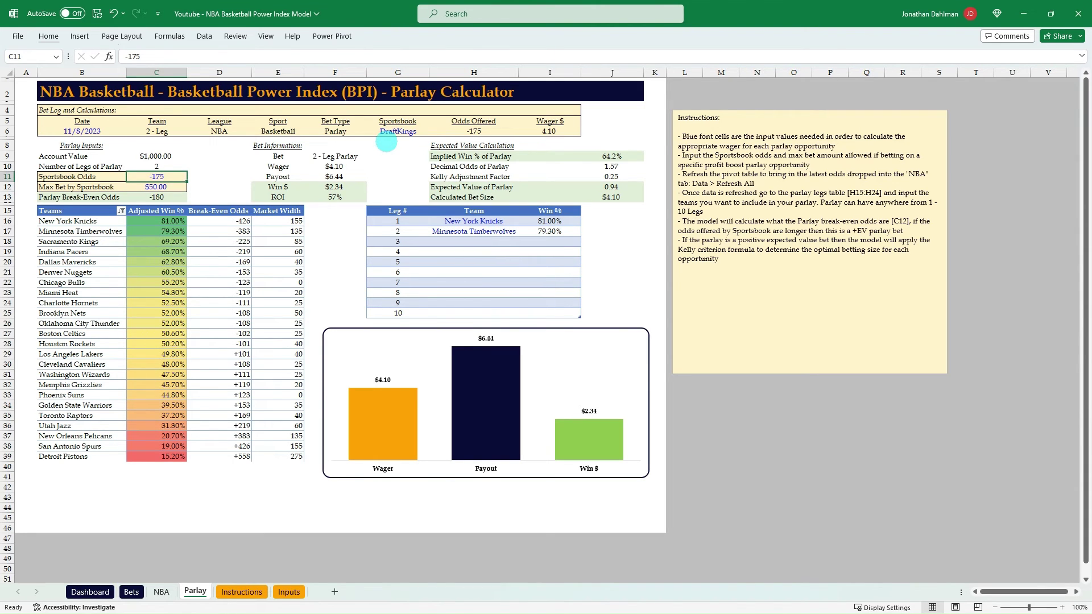
left_click(551, 132)
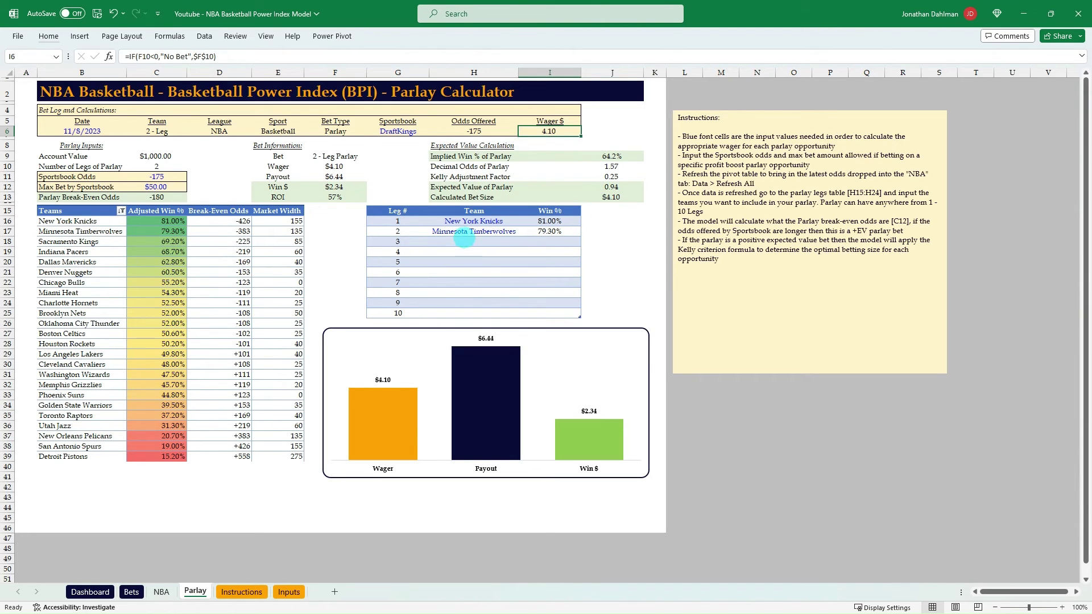
left_click(557, 220)
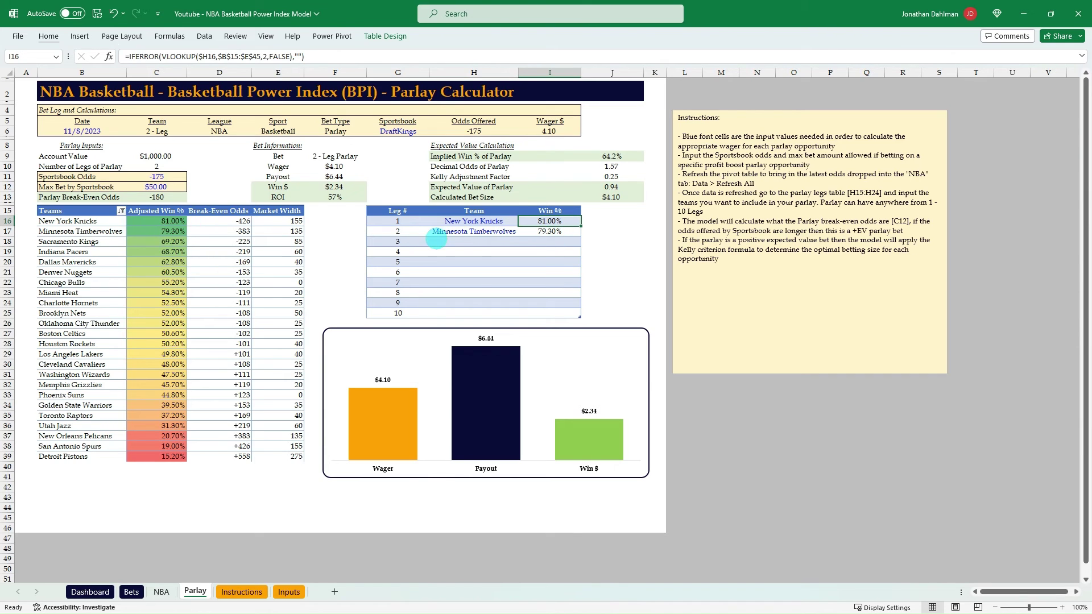
key("F2")
key("Escape")
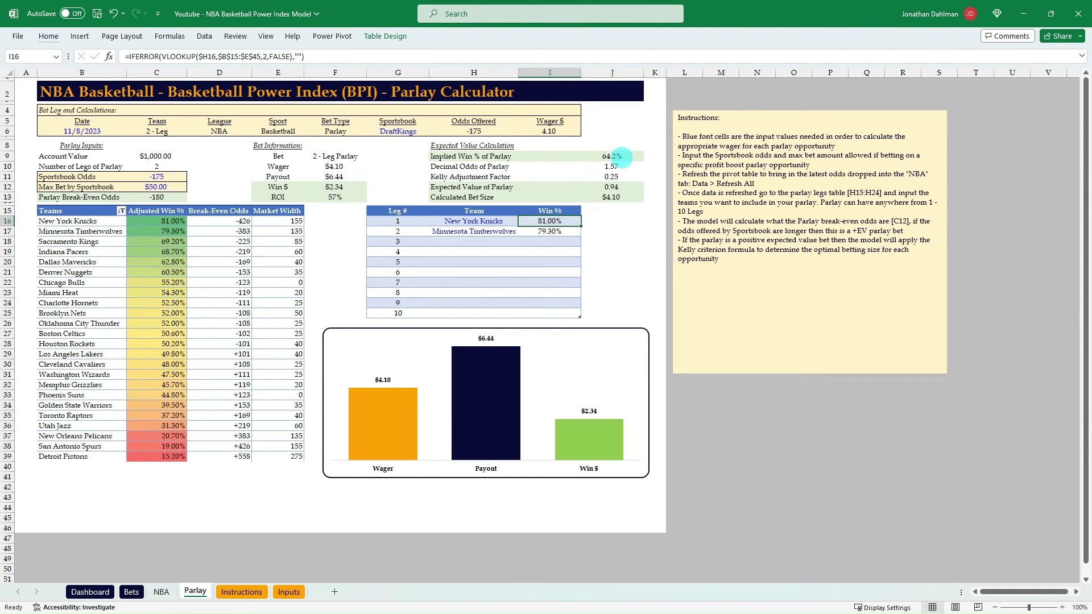
left_click(616, 156)
key("F2")
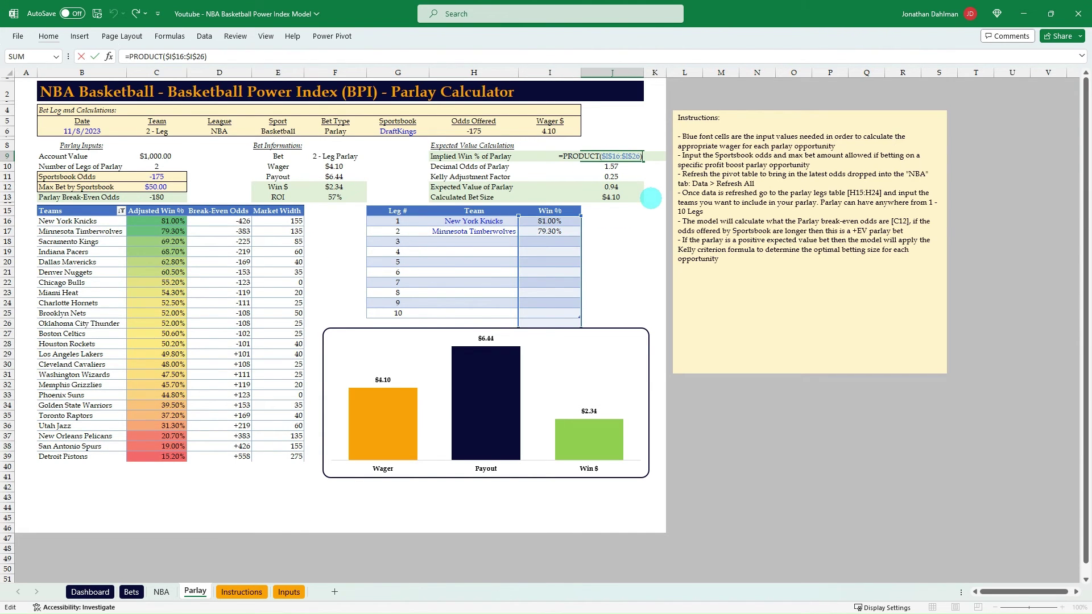
key("Escape")
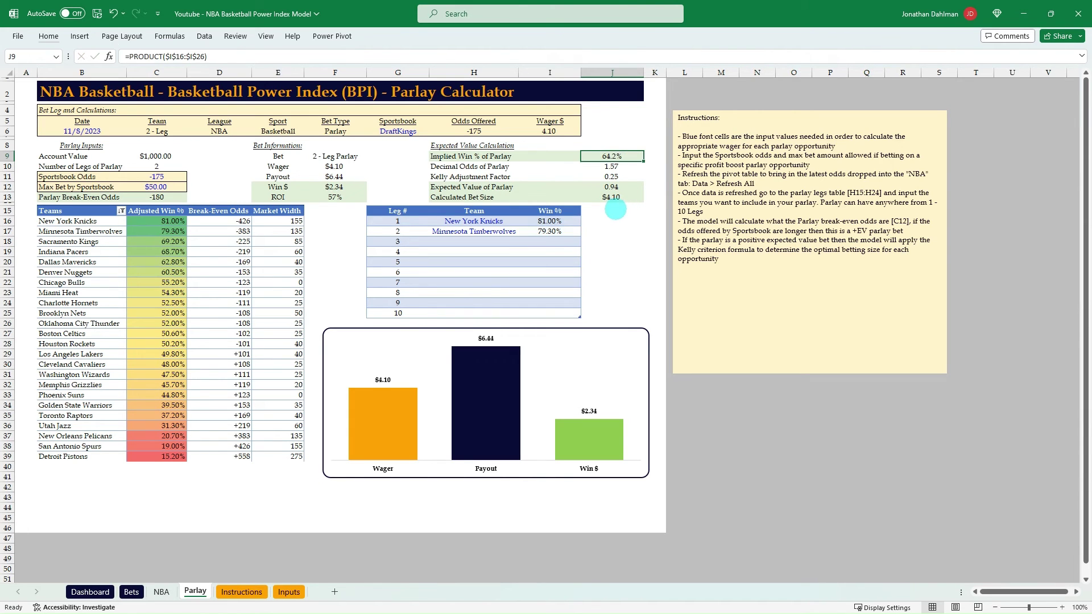
key("F2")
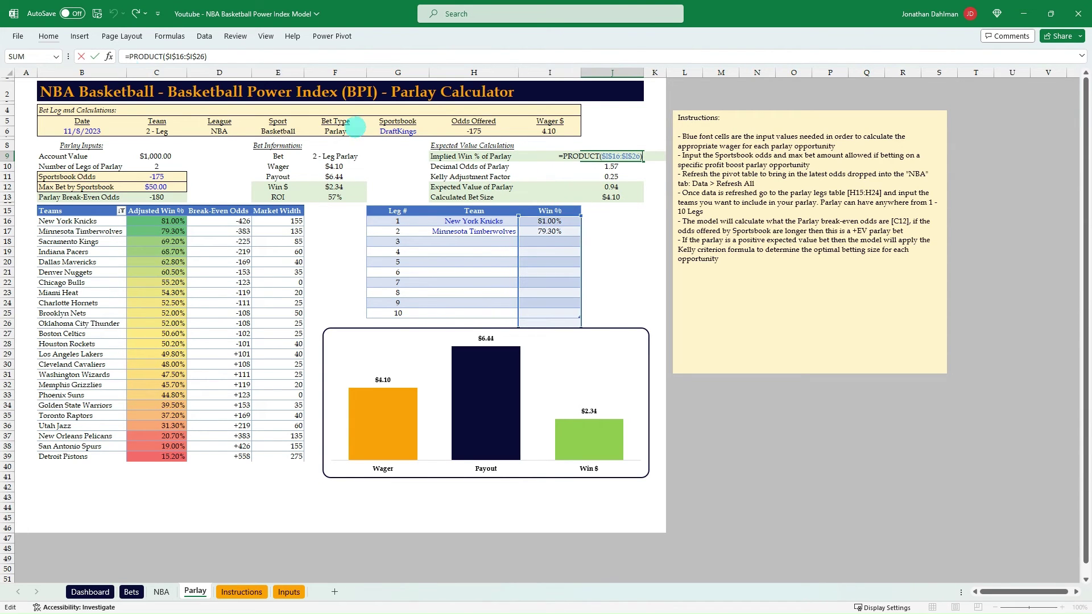
key("Escape")
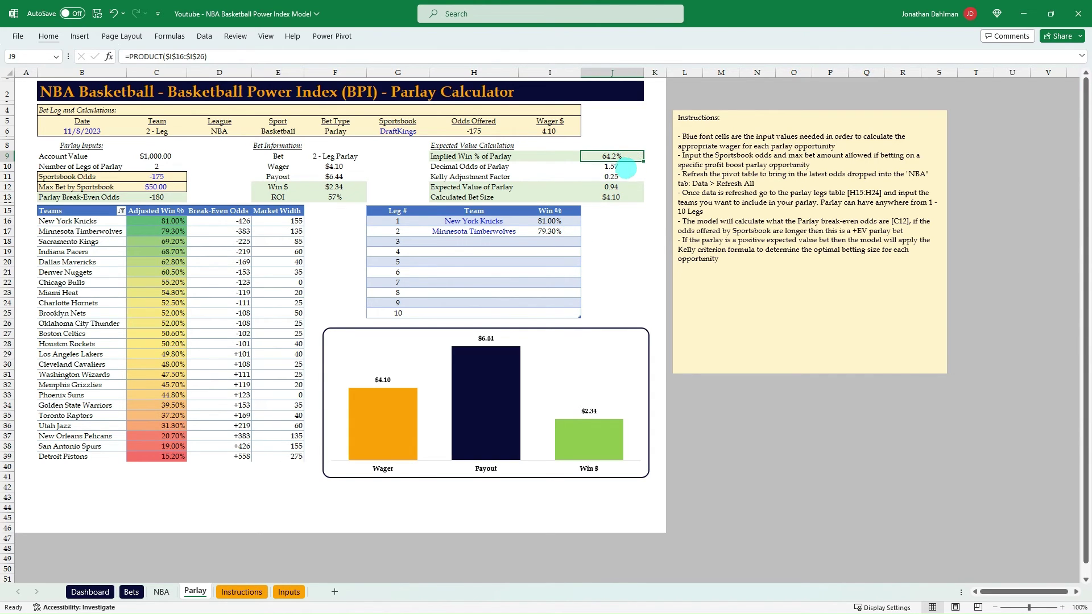
left_click(623, 169)
key("F2")
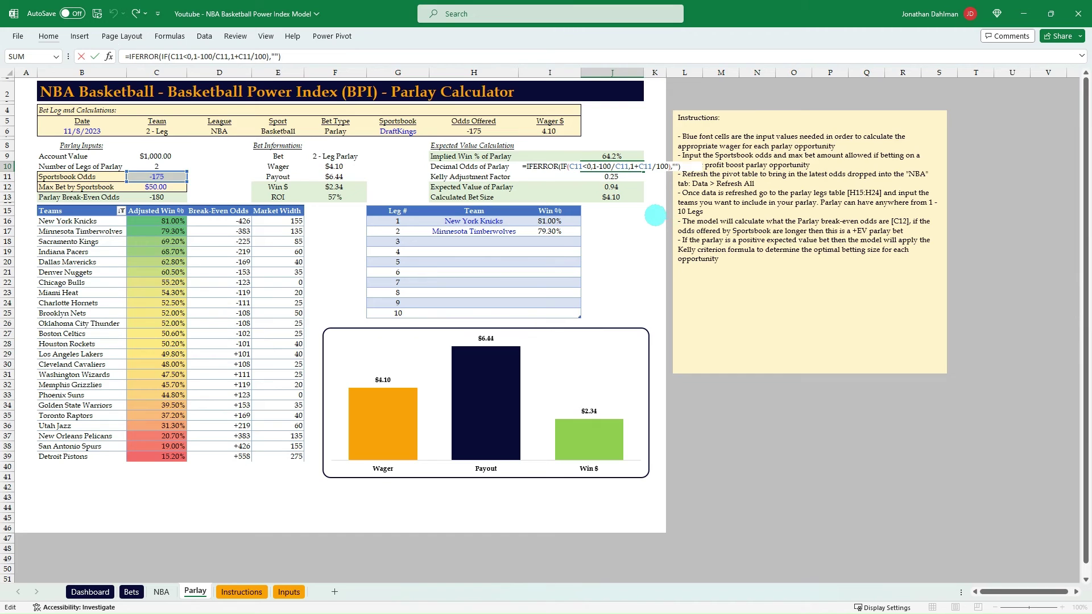
key("Escape")
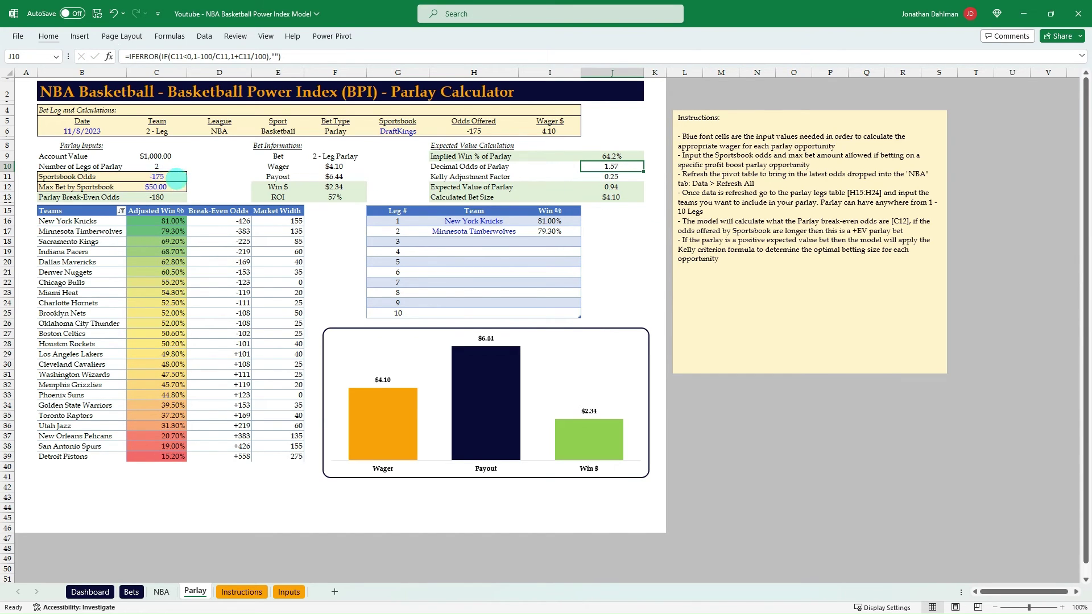
left_click(608, 176)
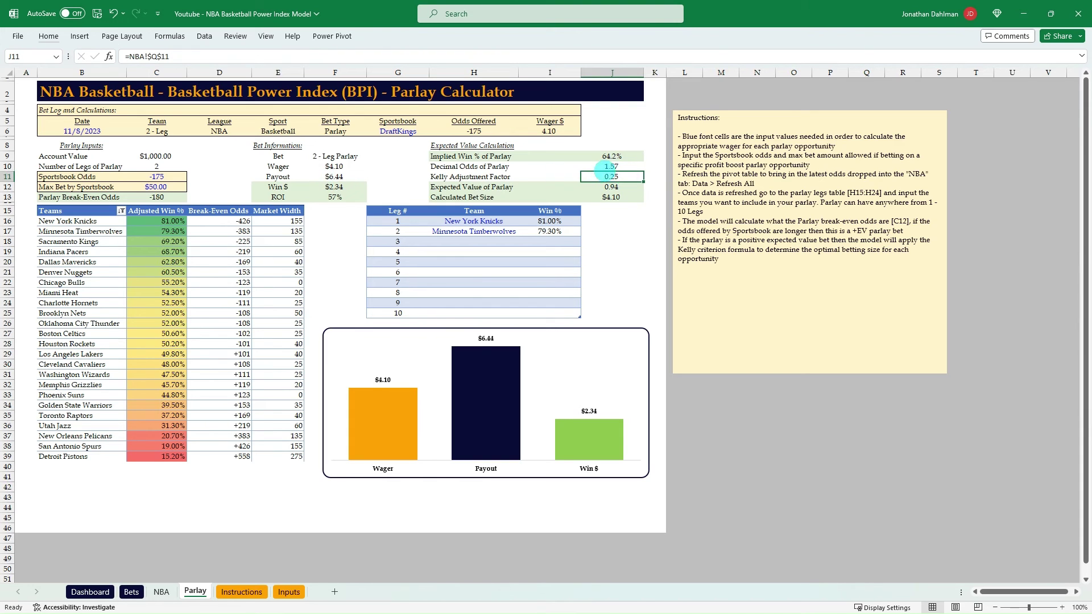
double_click(615, 187)
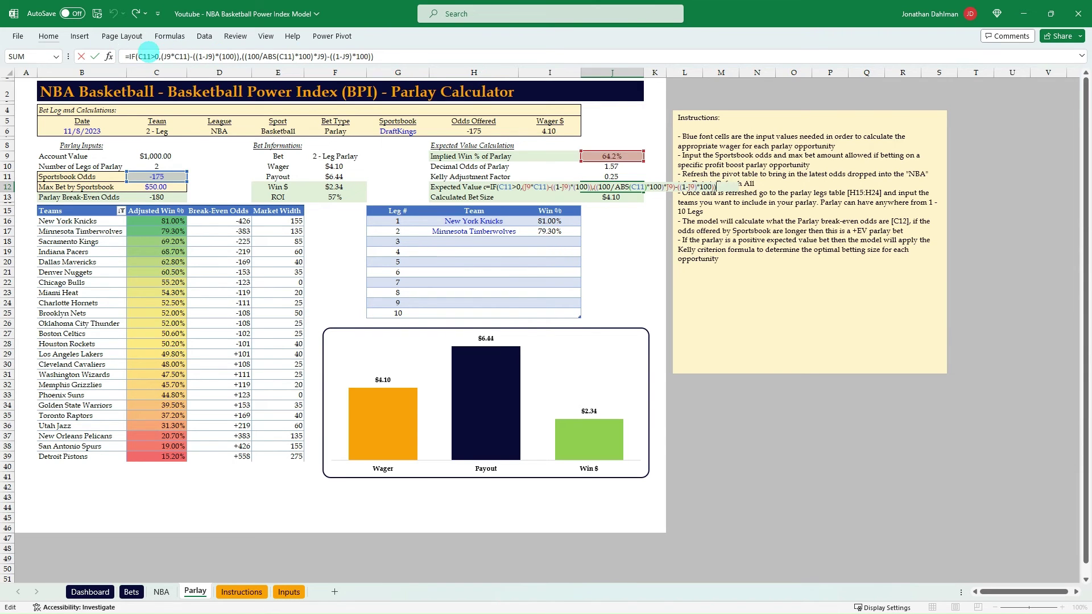
key("ctrl+Return")
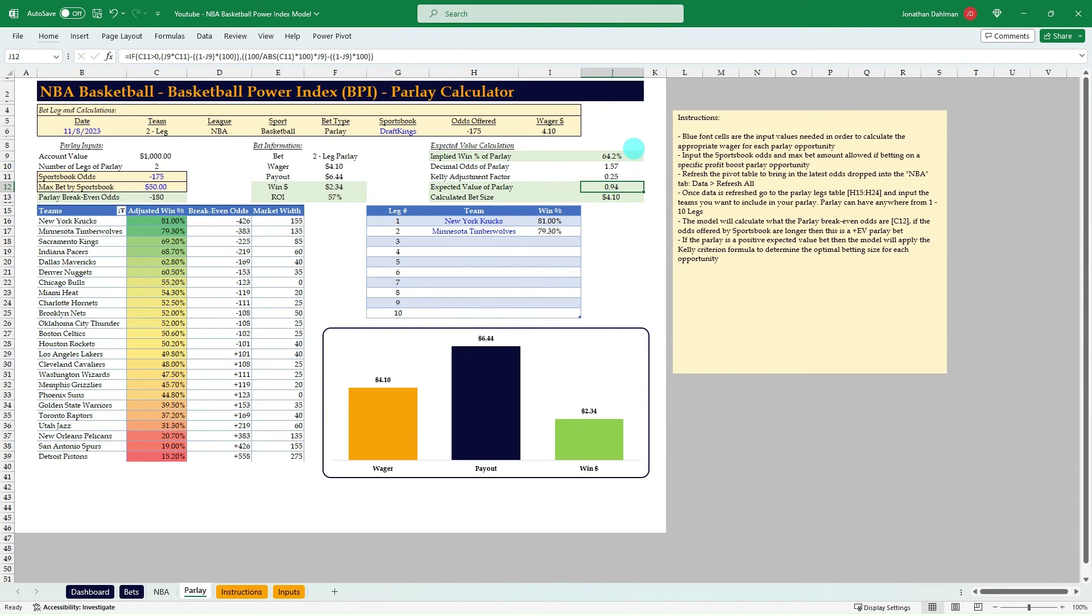
left_click(629, 198)
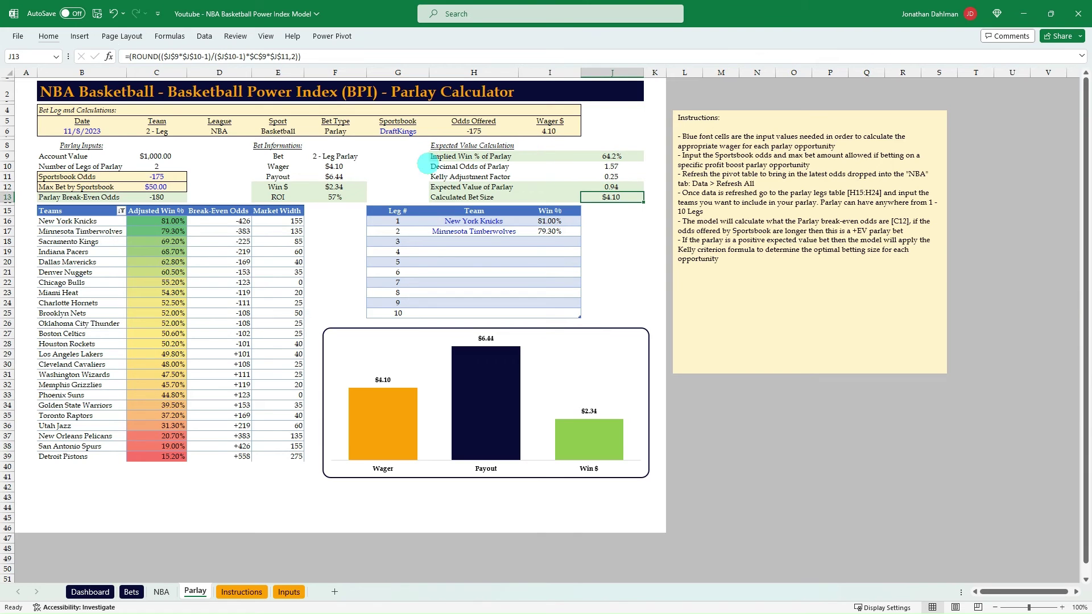
Add Indiana Pacers as the third parlay leg in H18
left_click(444, 242)
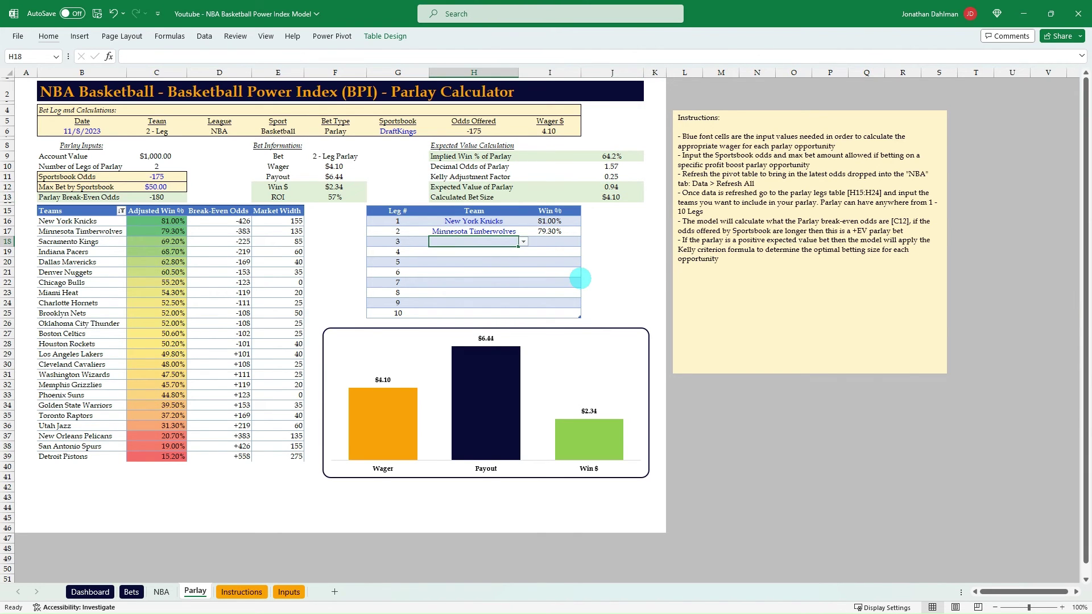
type("In")
key("Tab")
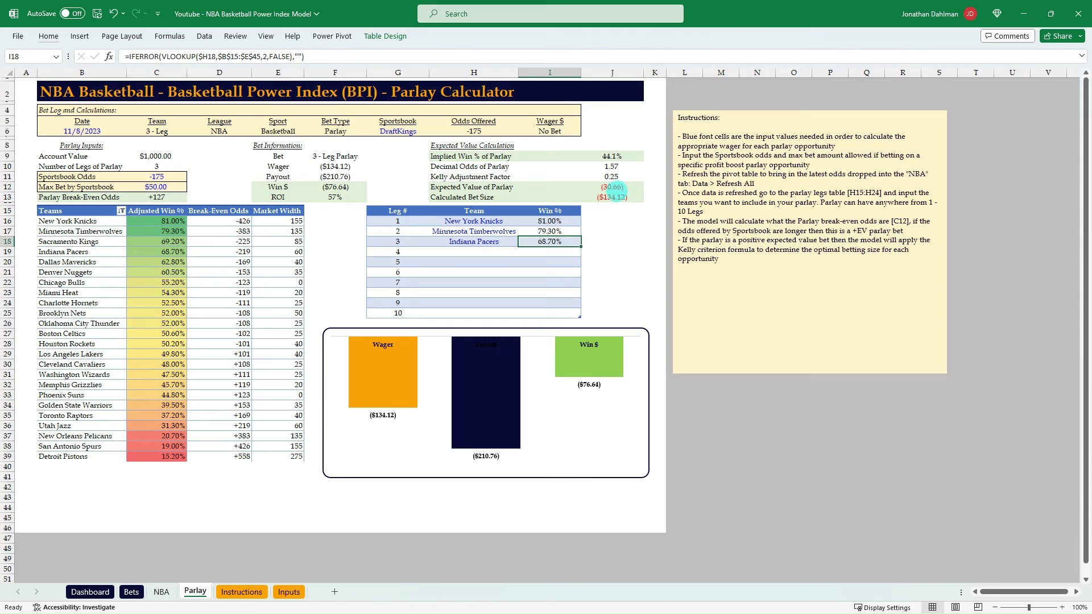
Set the sportsbook odds in C11 to +150, giving a $17.20 wager
left_click(153, 176)
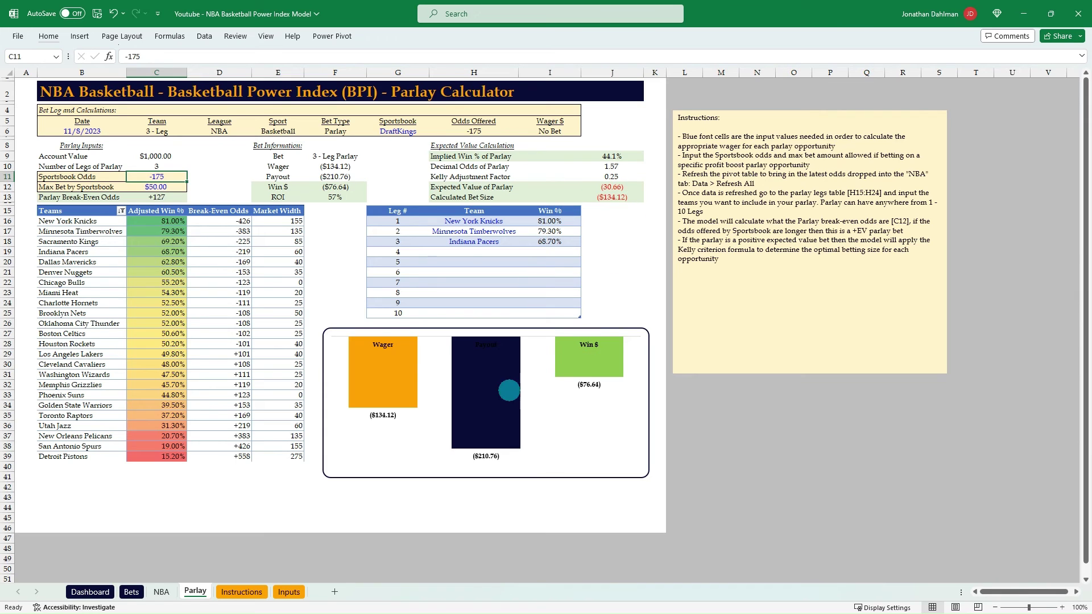
left_click(154, 197)
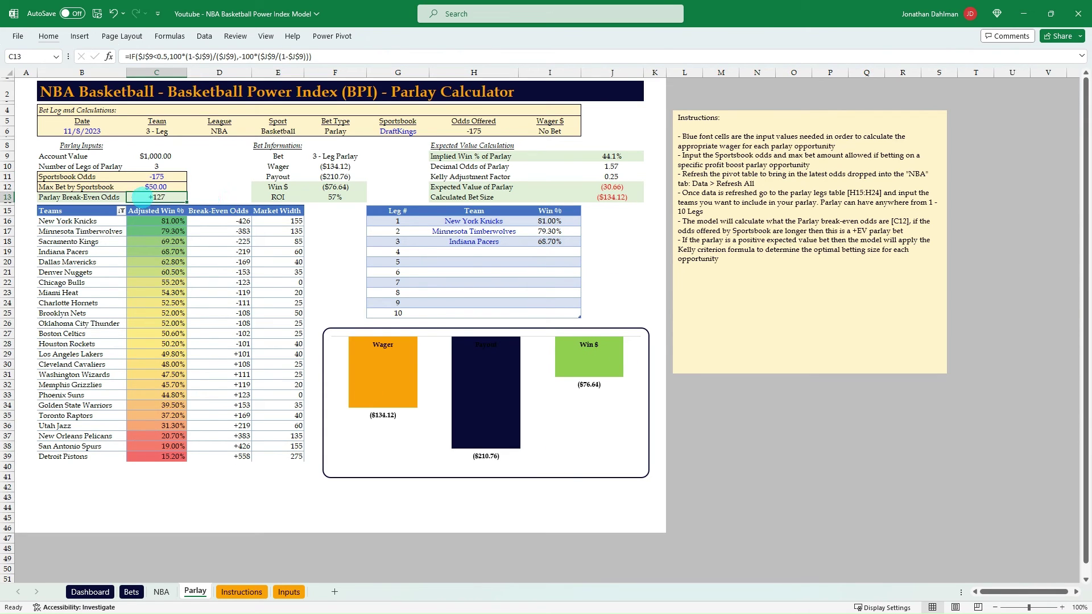
left_click(171, 176)
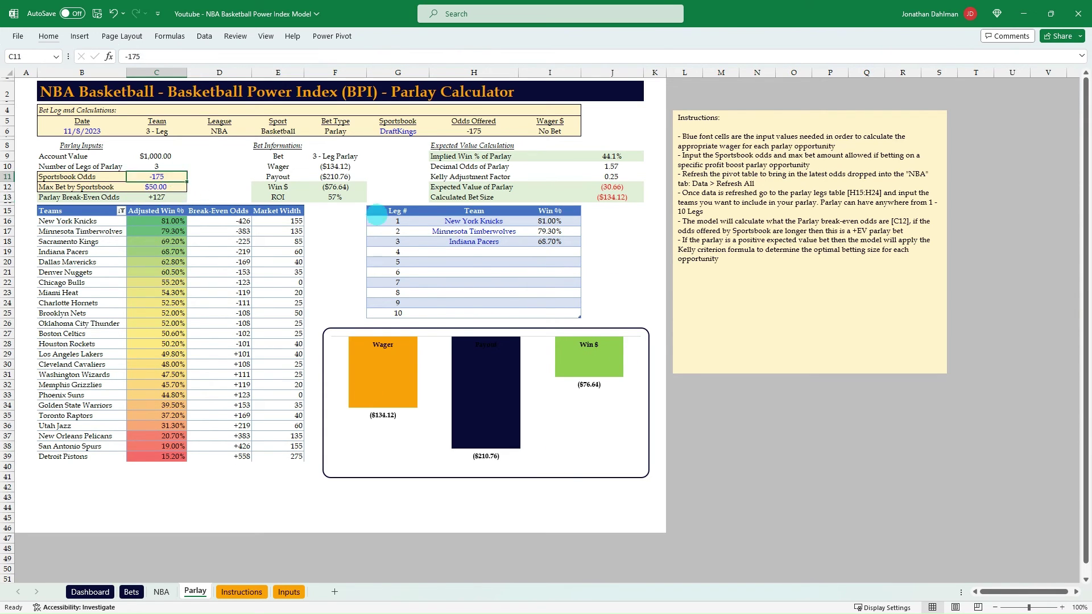
type("150")
key("ctrl+Return")
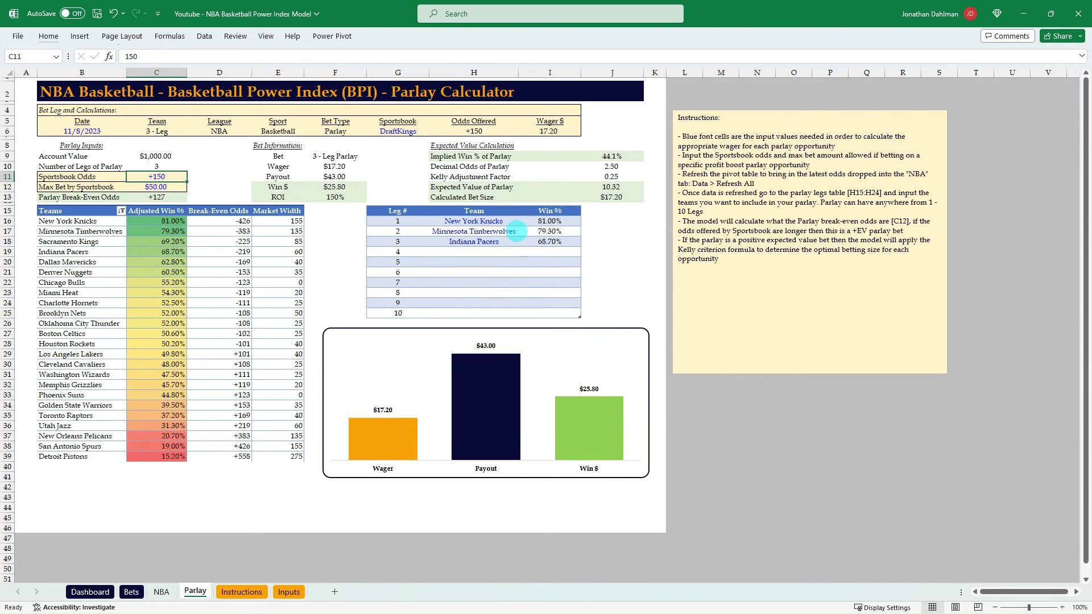
left_click(542, 131)
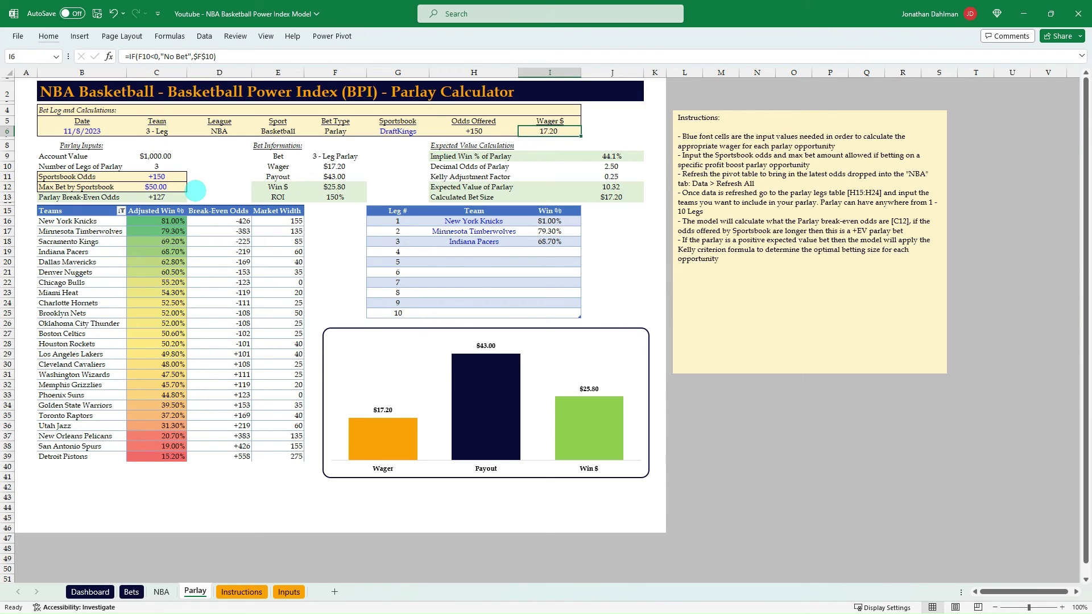
left_click(612, 157)
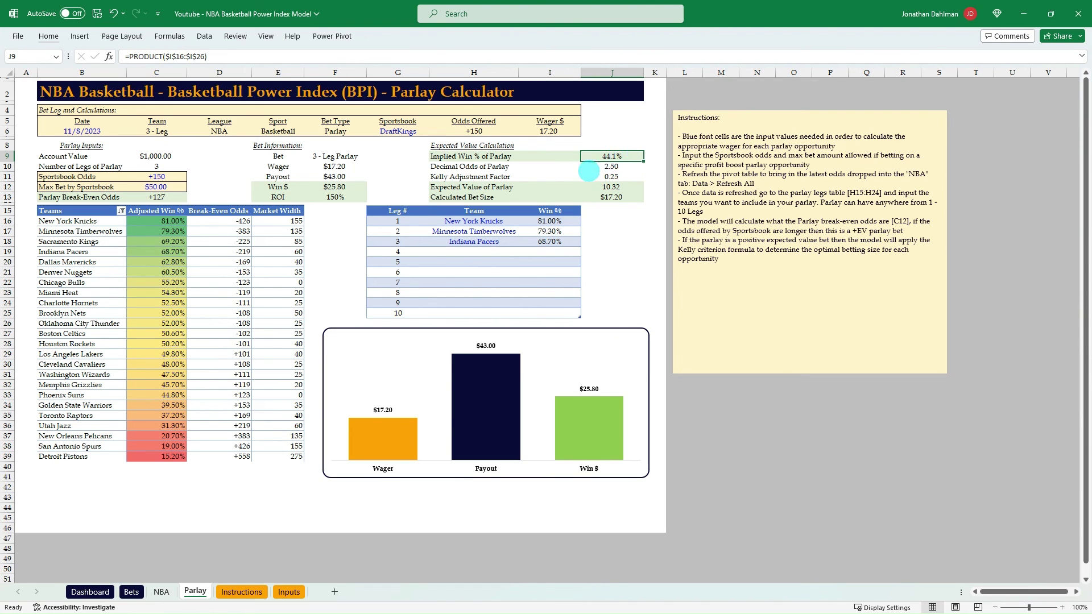
Add Phoenix Suns as the fourth parlay leg in H19 and check the implied win %
left_click(478, 252)
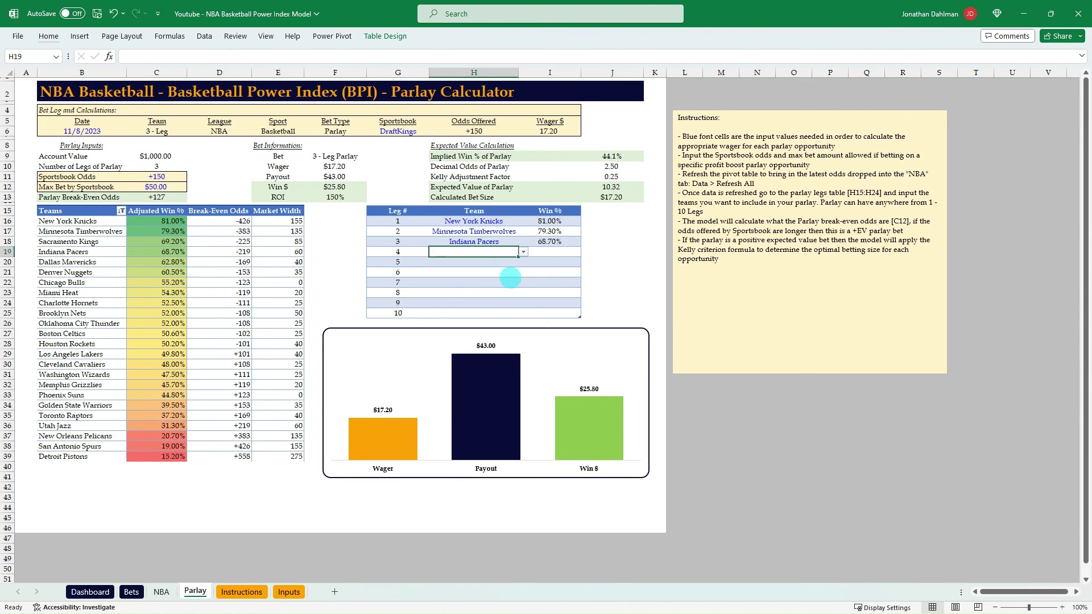
type("S")
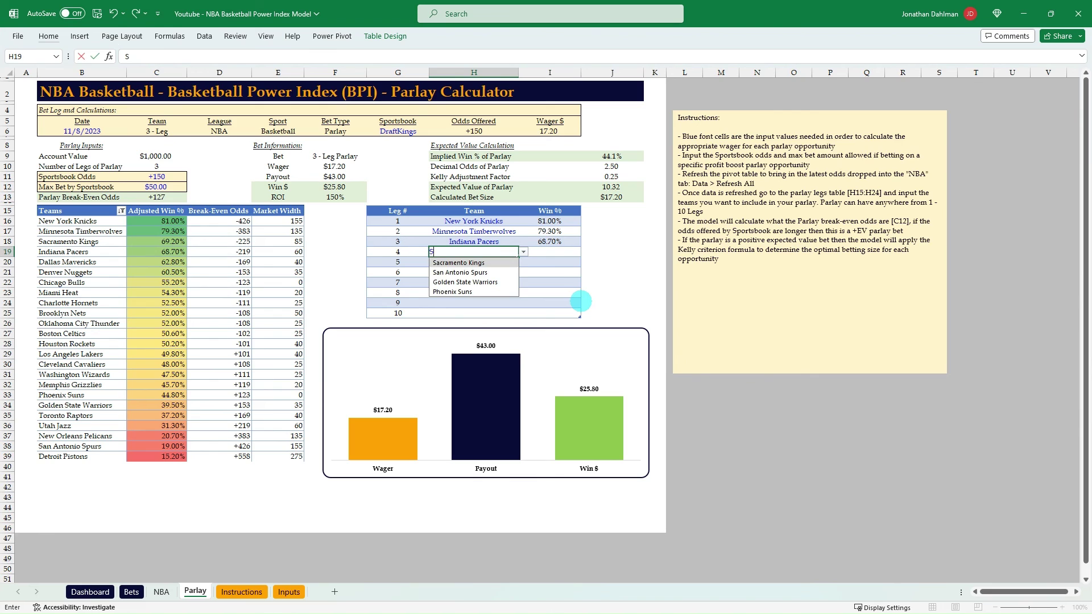
key("BackSpace")
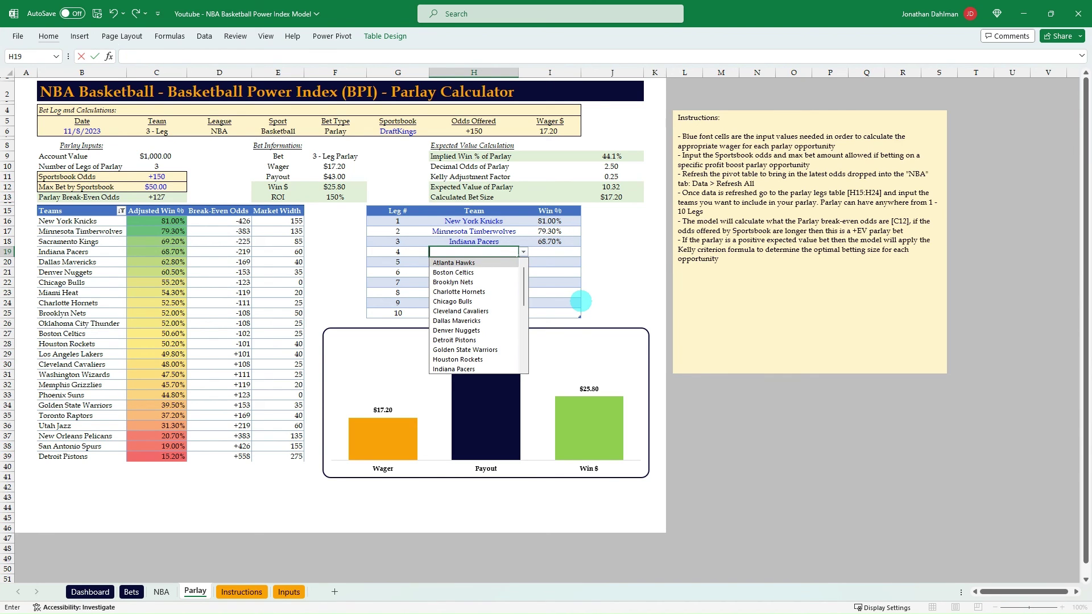
type("Pho")
key("Tab")
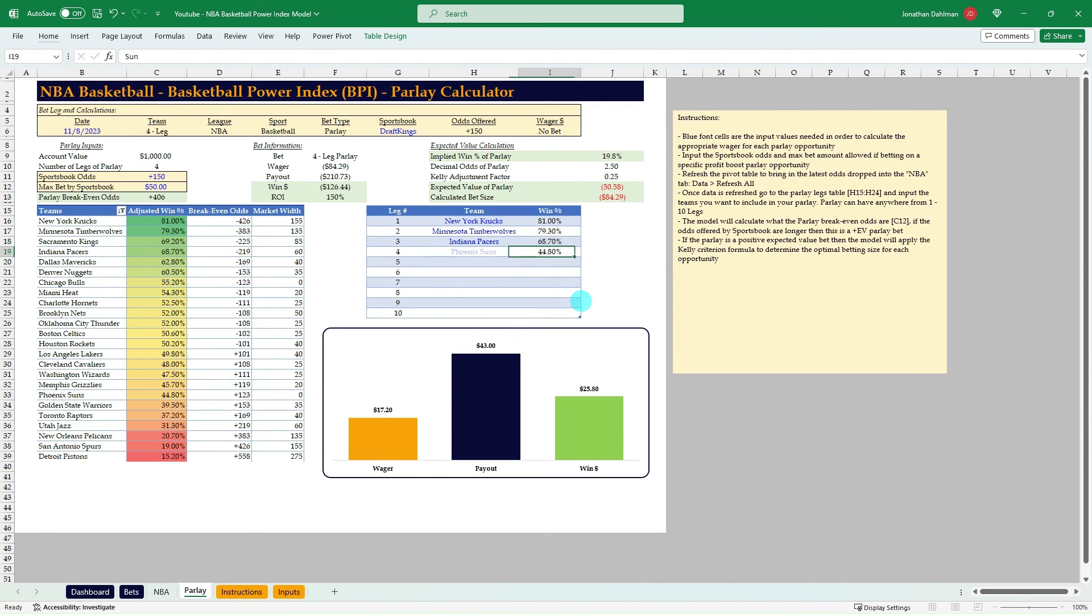
left_click(620, 156)
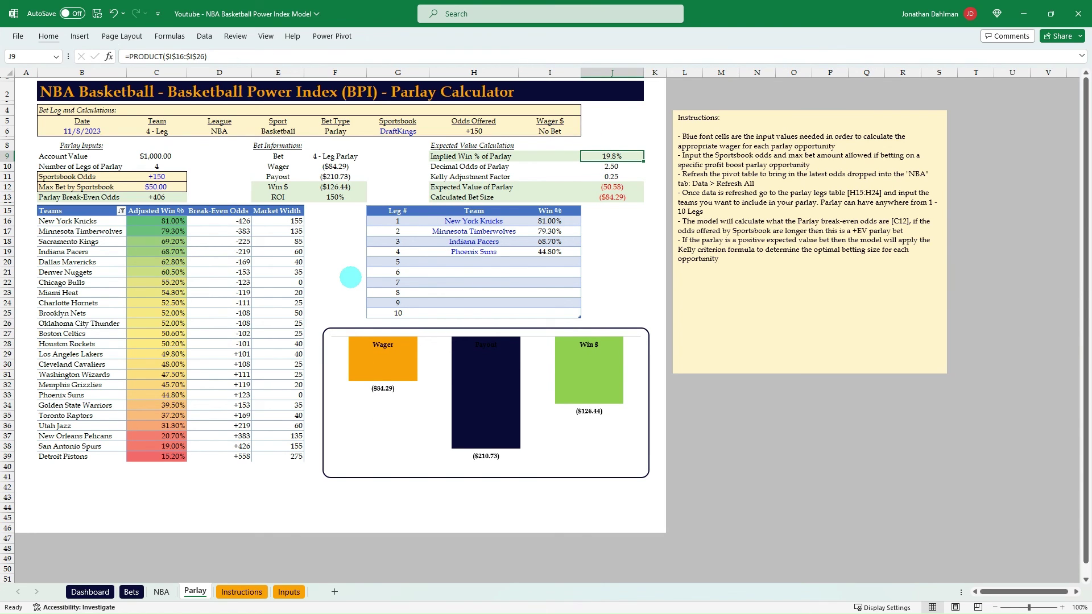
Set the sportsbook odds to +500, giving a $9.31 wager and $55.86 payout
left_click(154, 177)
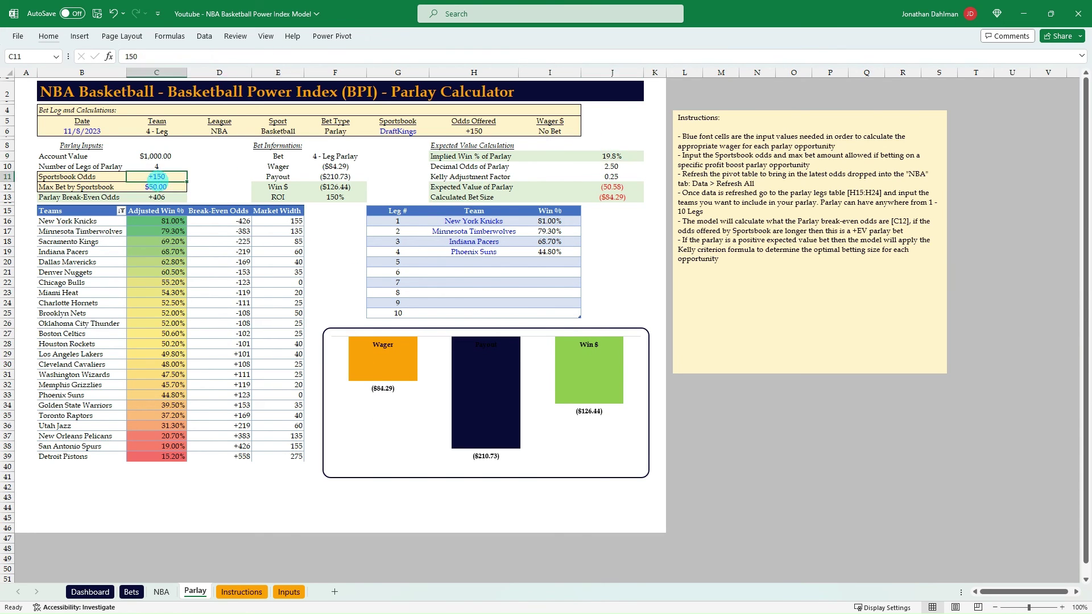
type("500")
key("Return")
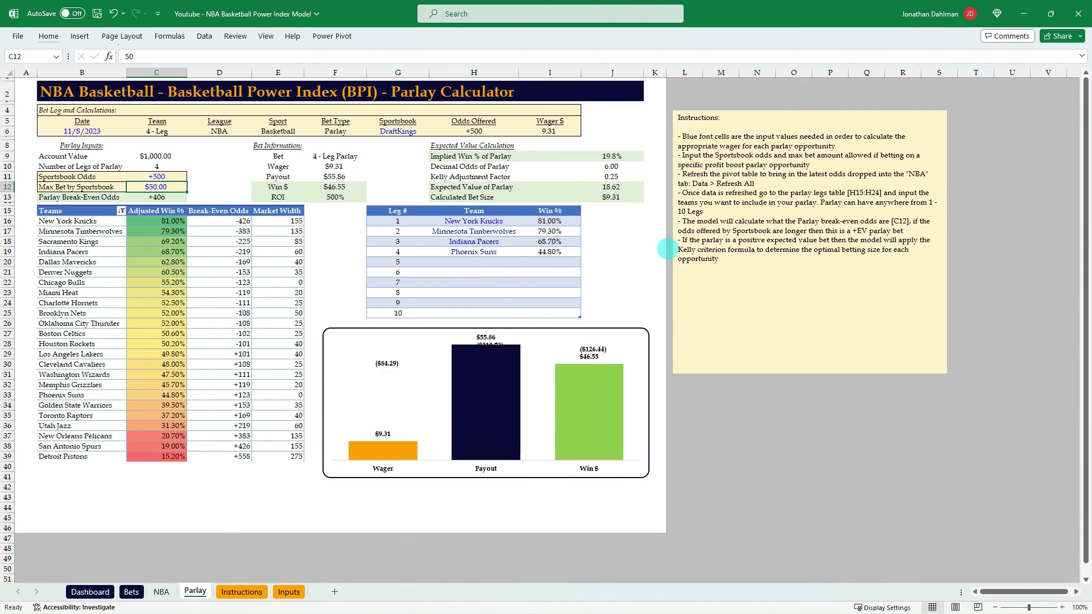
left_click(323, 252)
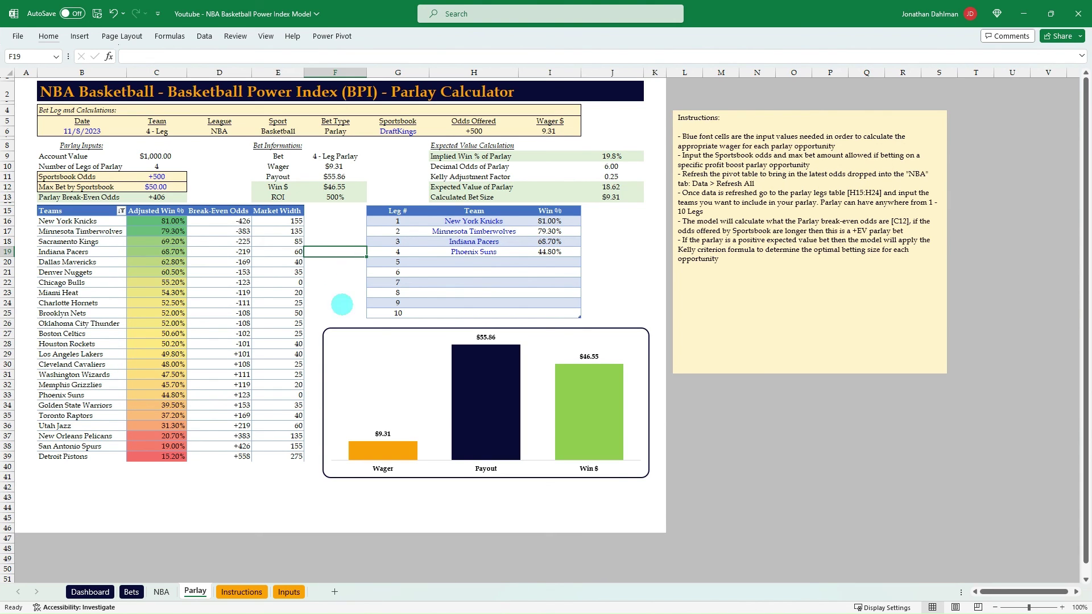
left_click(488, 222)
left_click(487, 241)
left_click(473, 253)
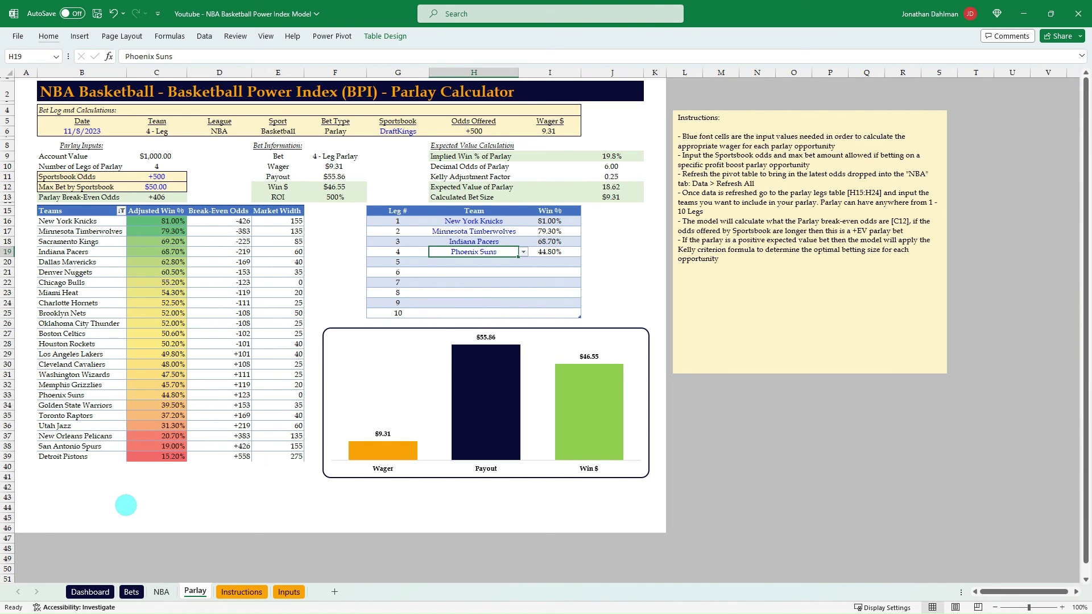
Return to the NBA sheet showing the daily lines and bet log
left_click(162, 592)
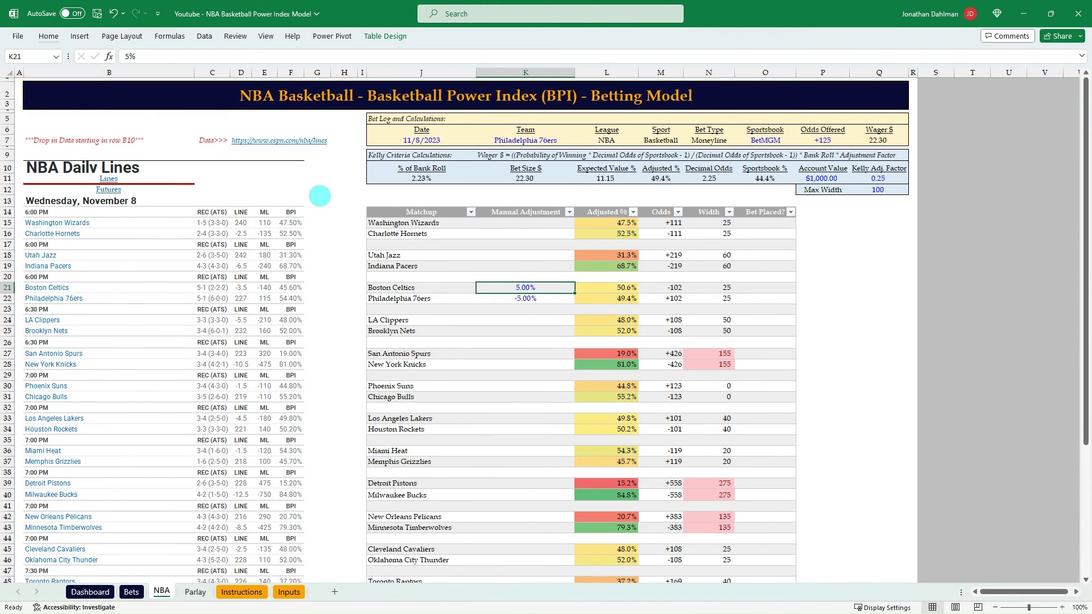
left_click(319, 199)
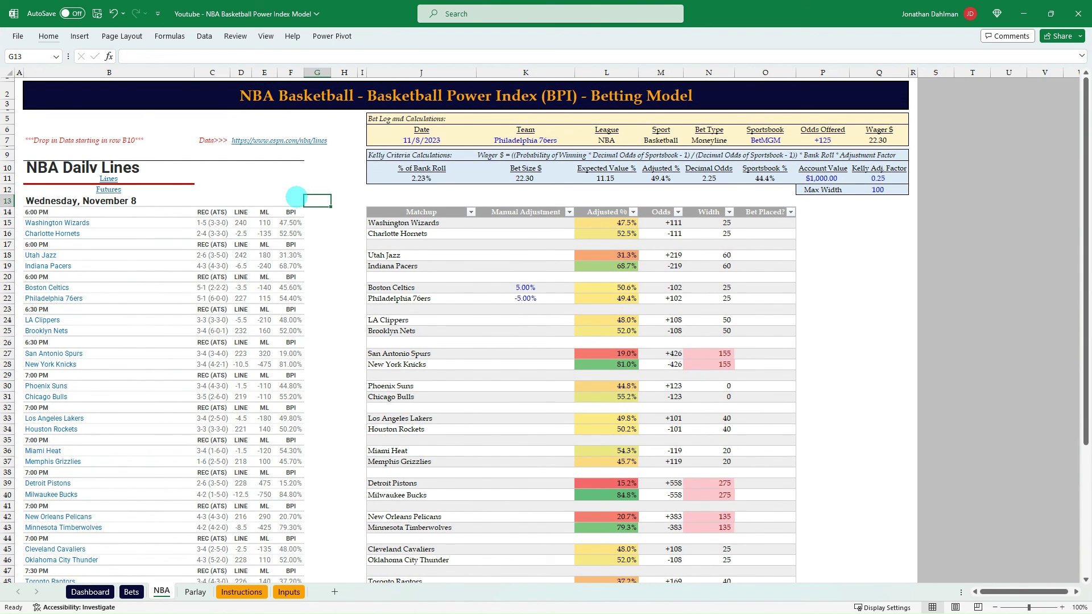